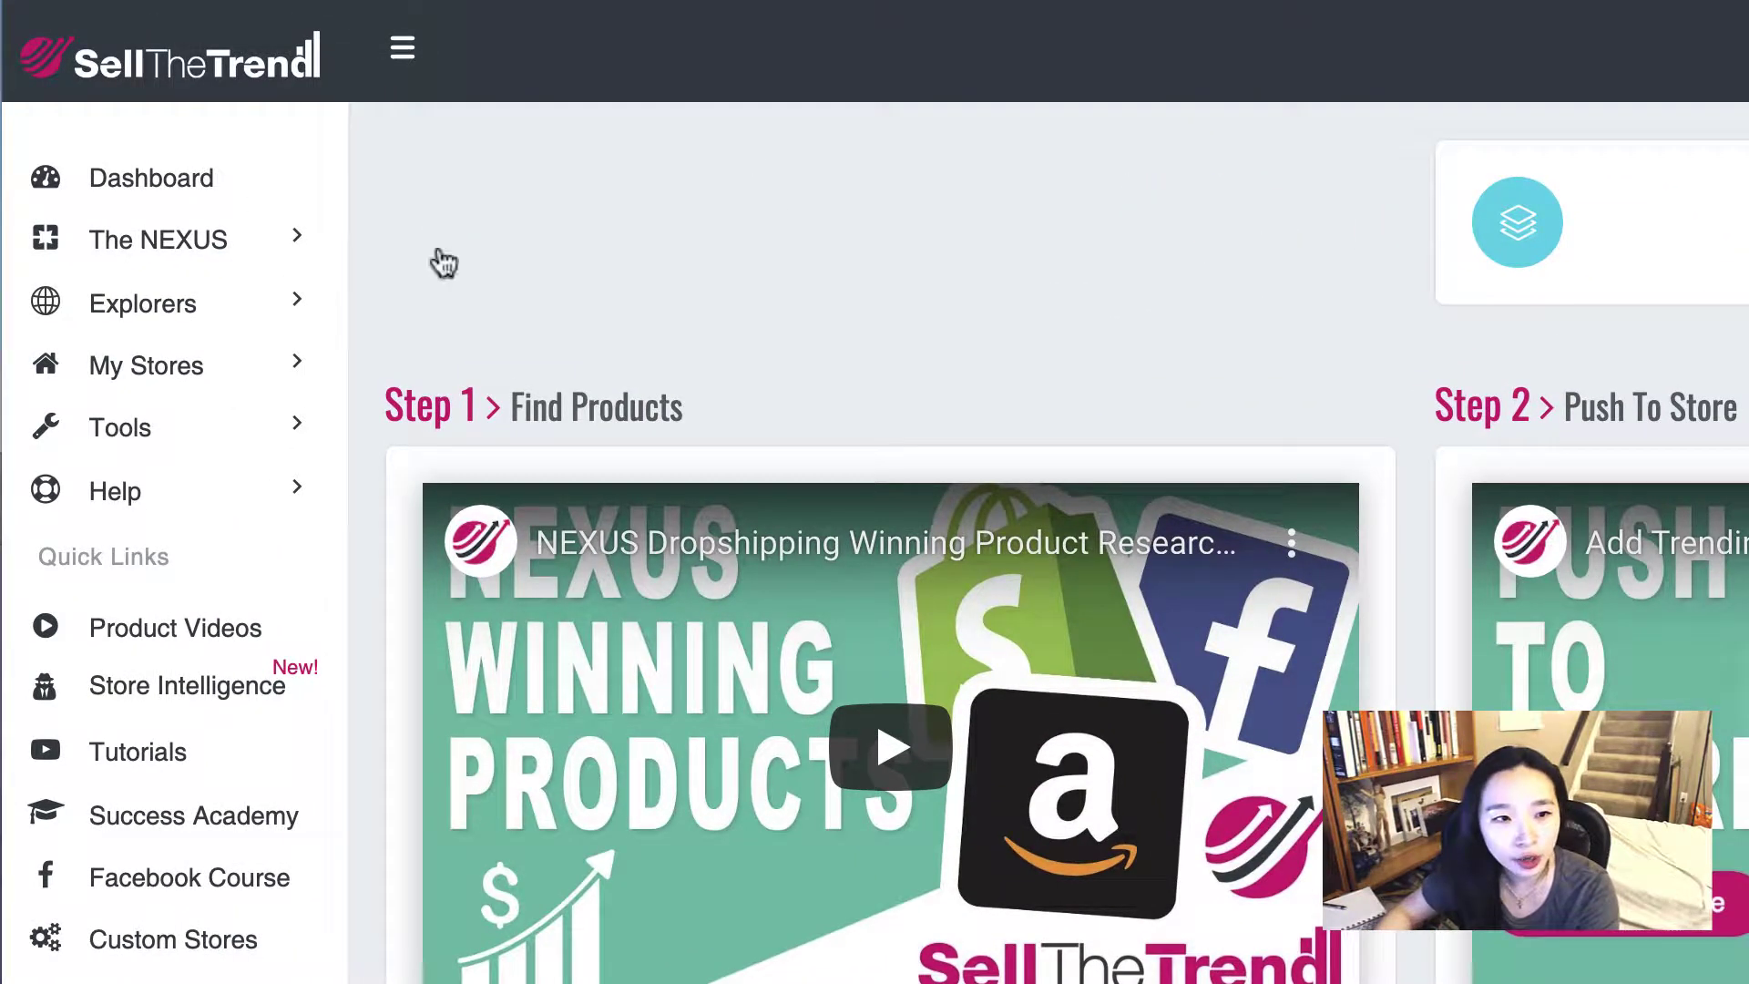
Step: Browse the NEXUS Hot Products grid, then reload it for a new batch starting with Construction Two Piece PJ Set
{"action": "left_click", "coordinate": [121, 249]}
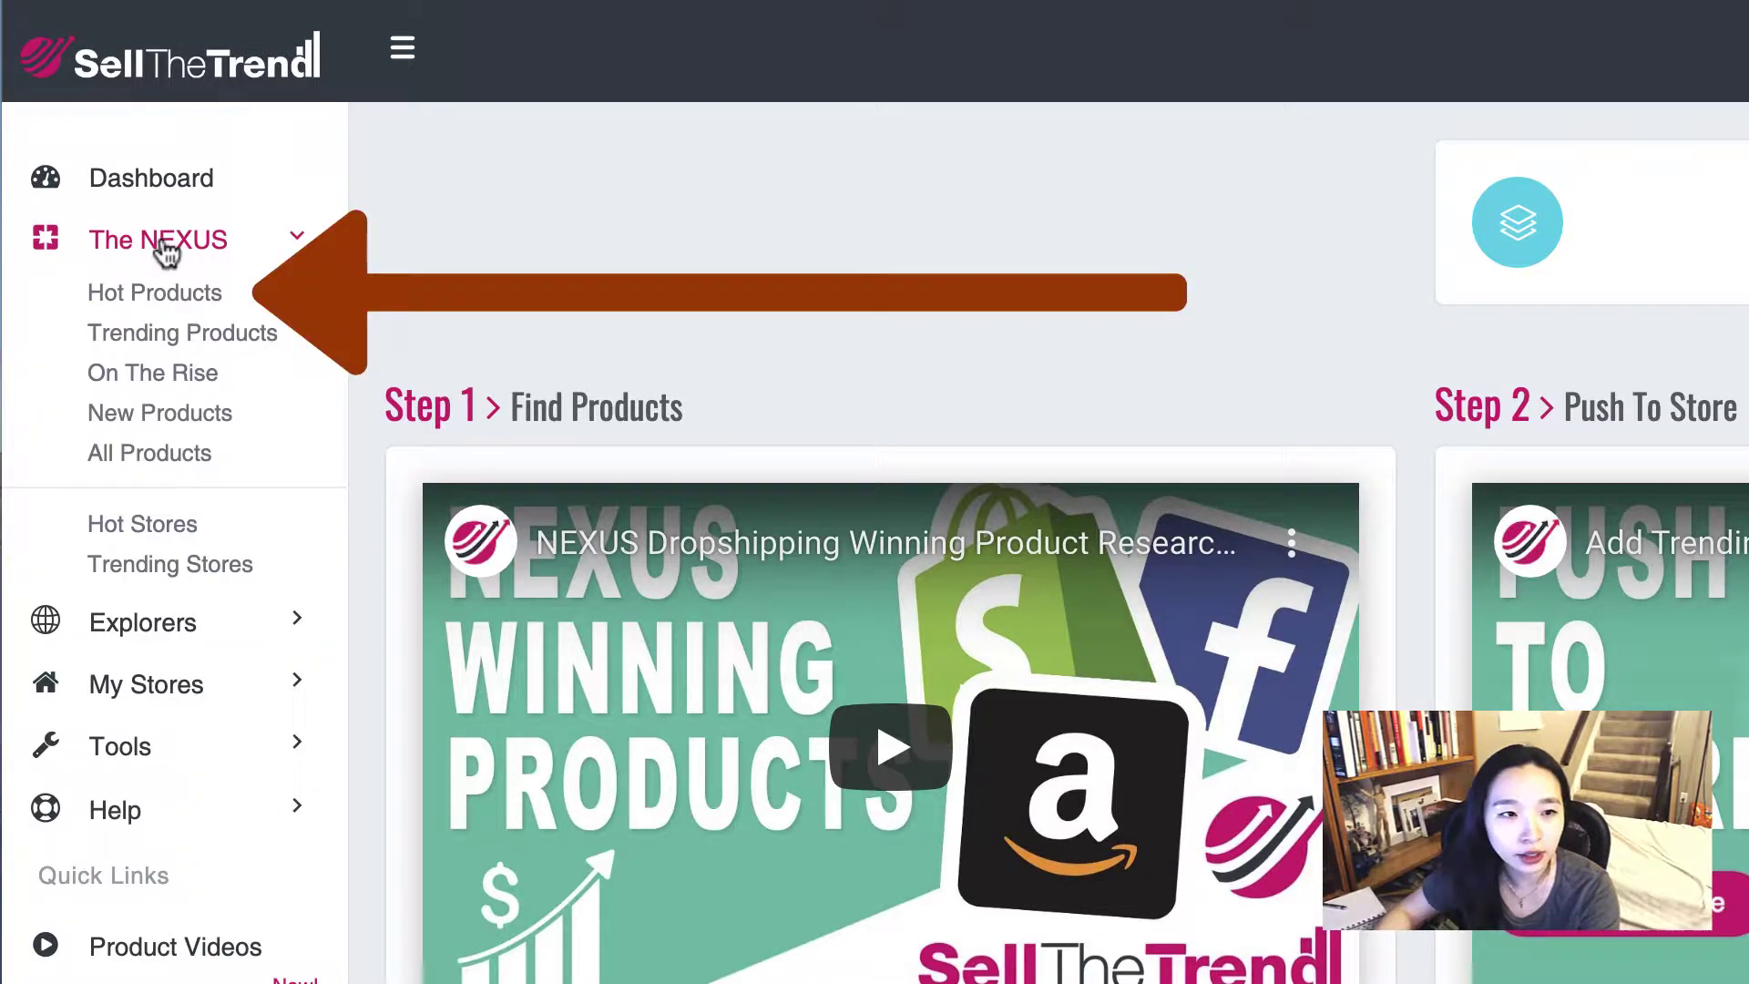
{"action": "left_click", "coordinate": [169, 295]}
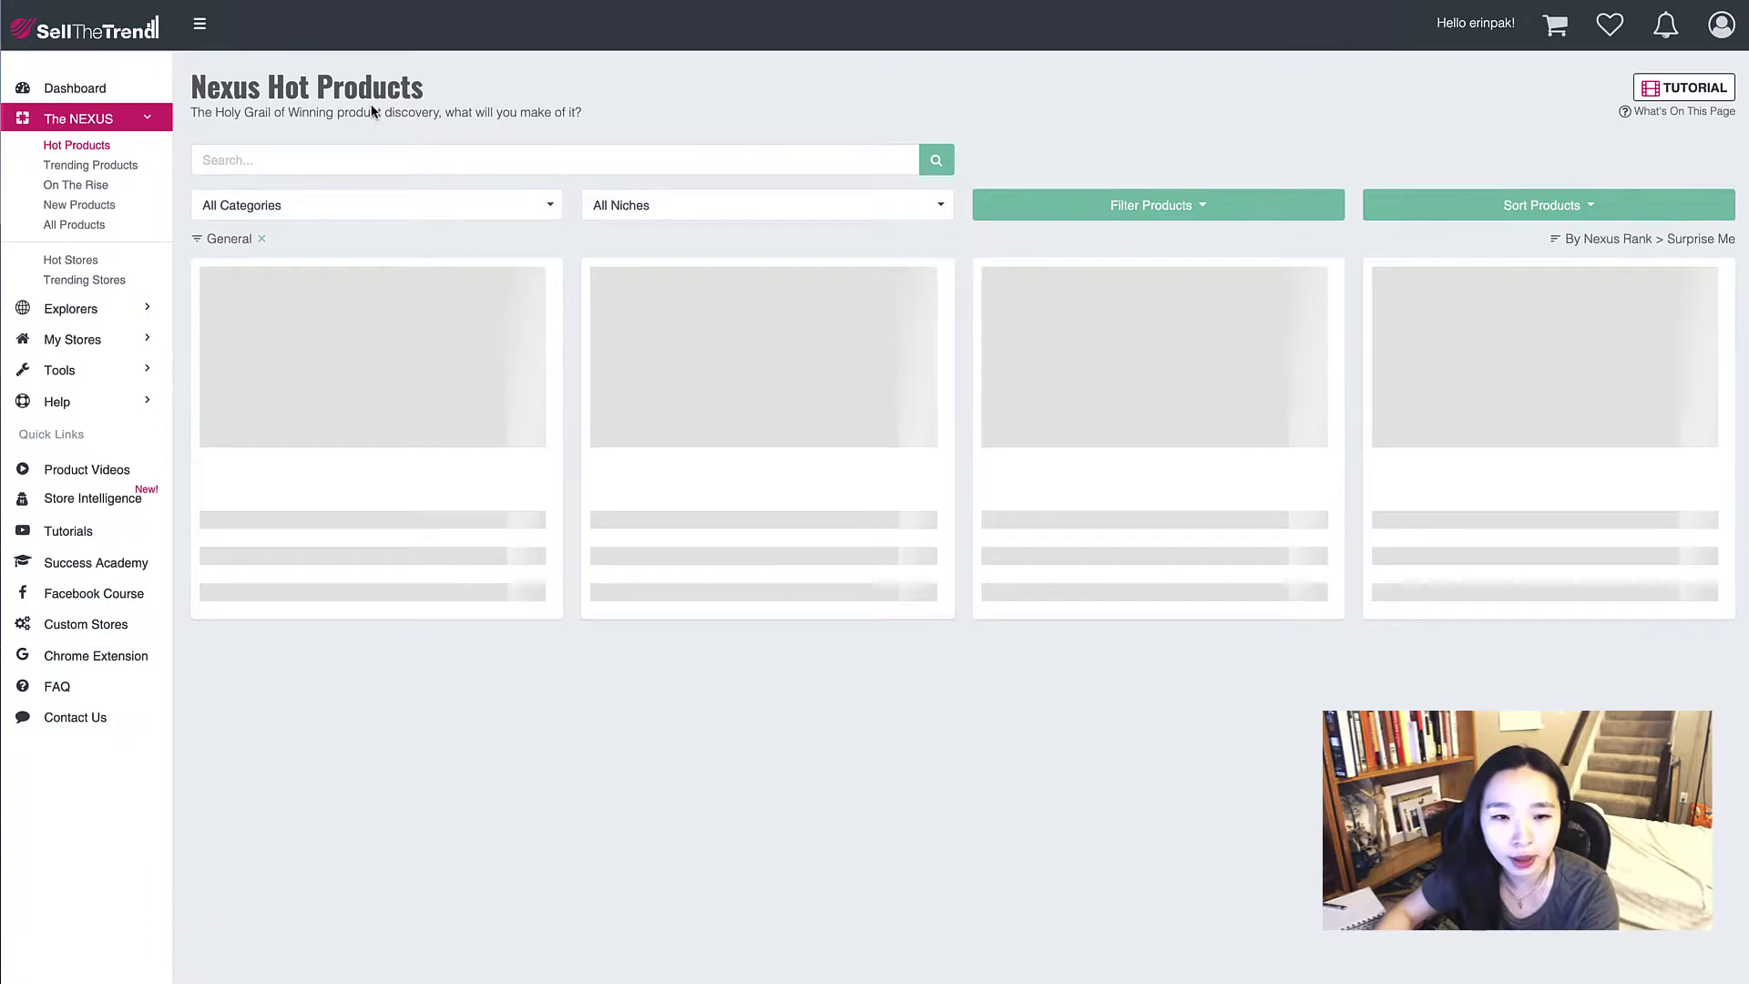
{"action": "scroll", "coordinate": [1594, 205], "scroll_direction": "down", "scroll_amount": 3}
{"action": "scroll", "coordinate": [718, 556], "scroll_direction": "down", "scroll_amount": 3}
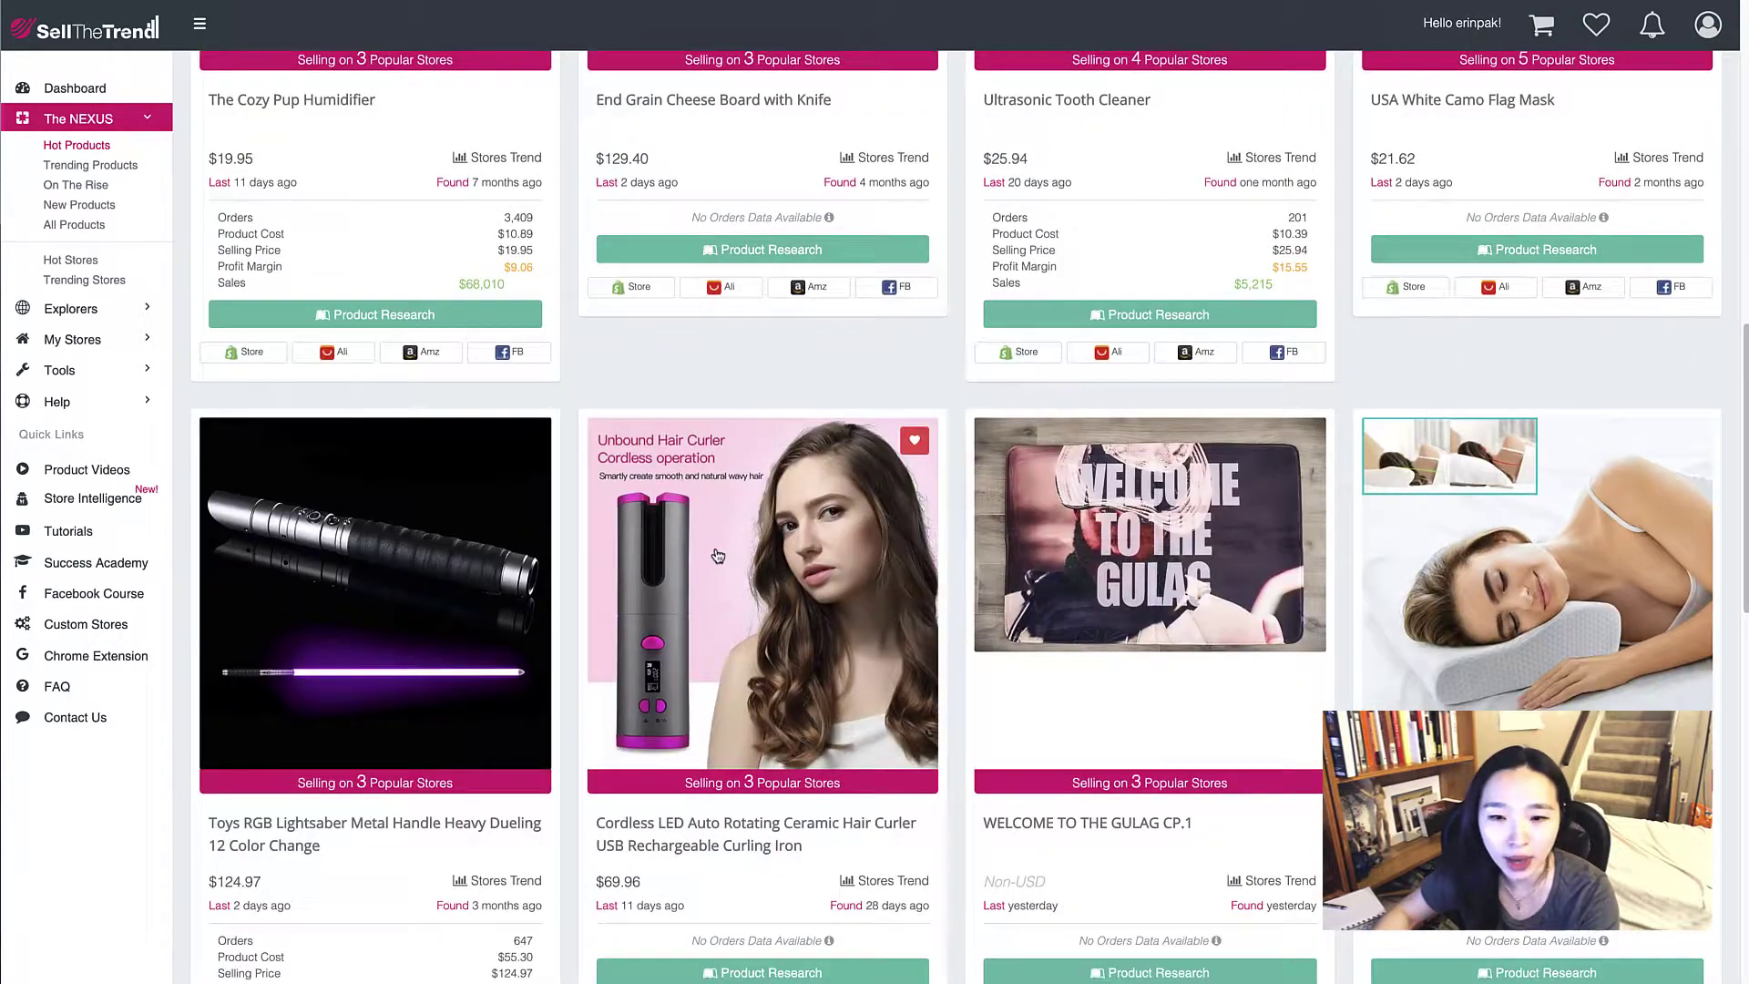
{"action": "scroll", "coordinate": [729, 555], "scroll_direction": "down", "scroll_amount": 2}
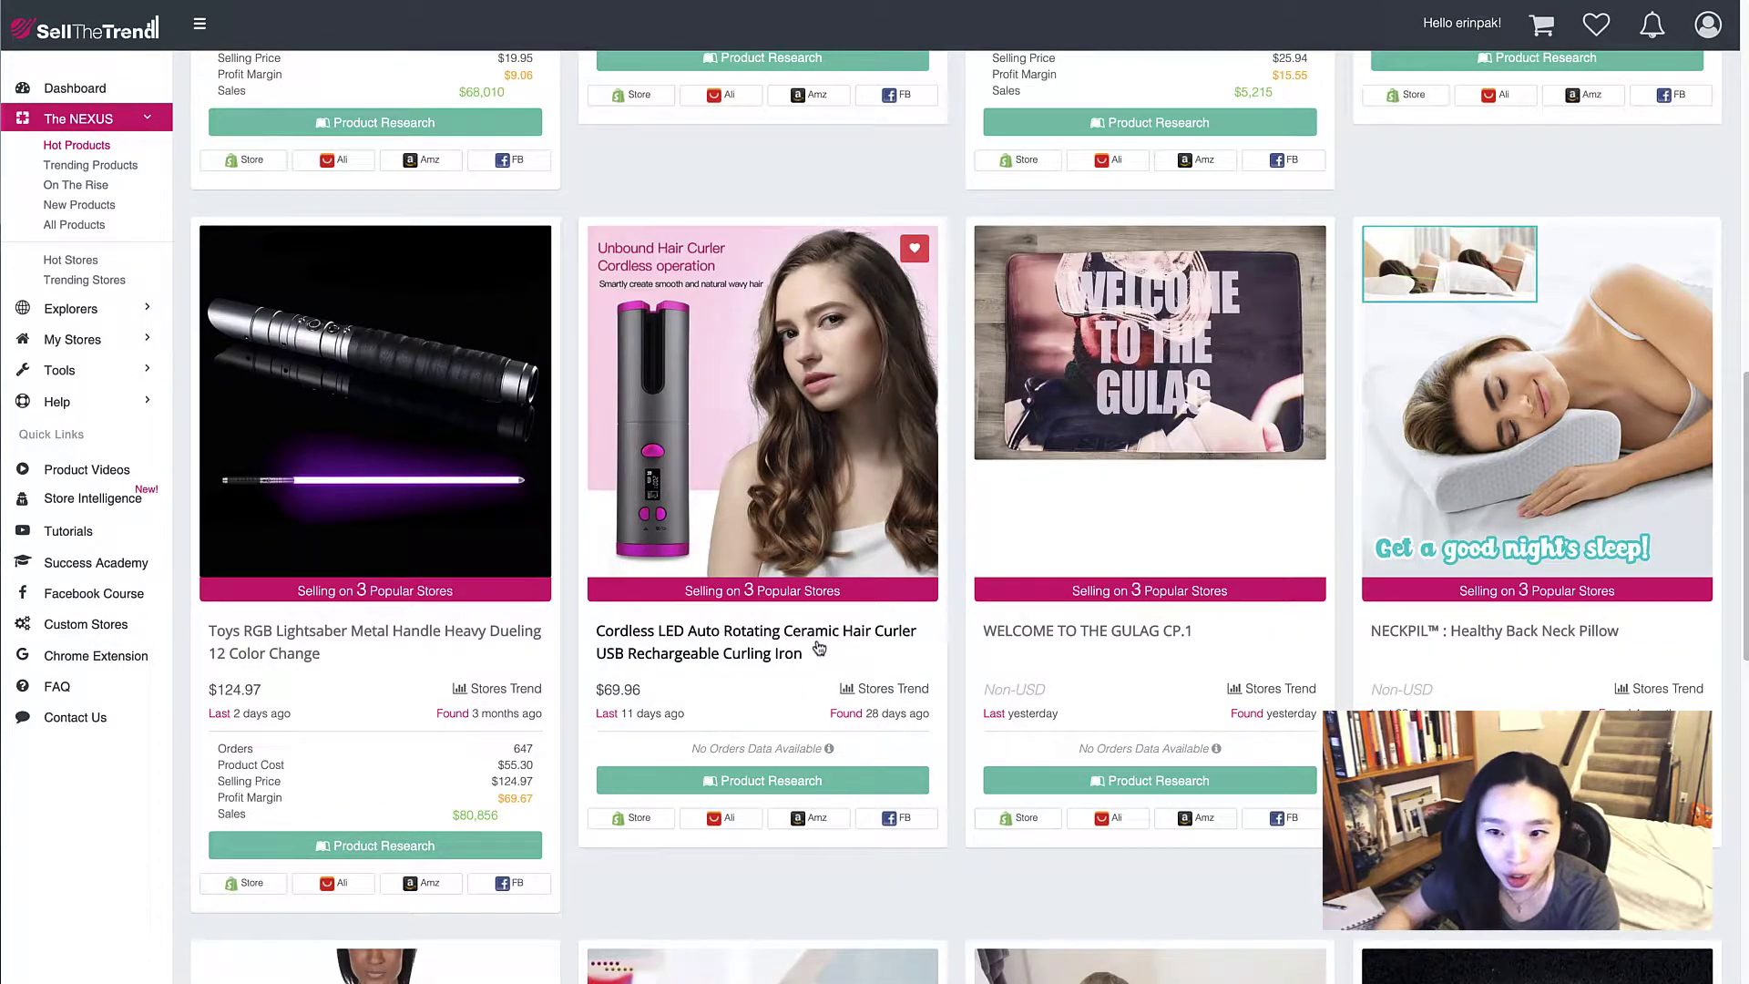
{"action": "scroll", "coordinate": [818, 648], "scroll_direction": "down", "scroll_amount": 8}
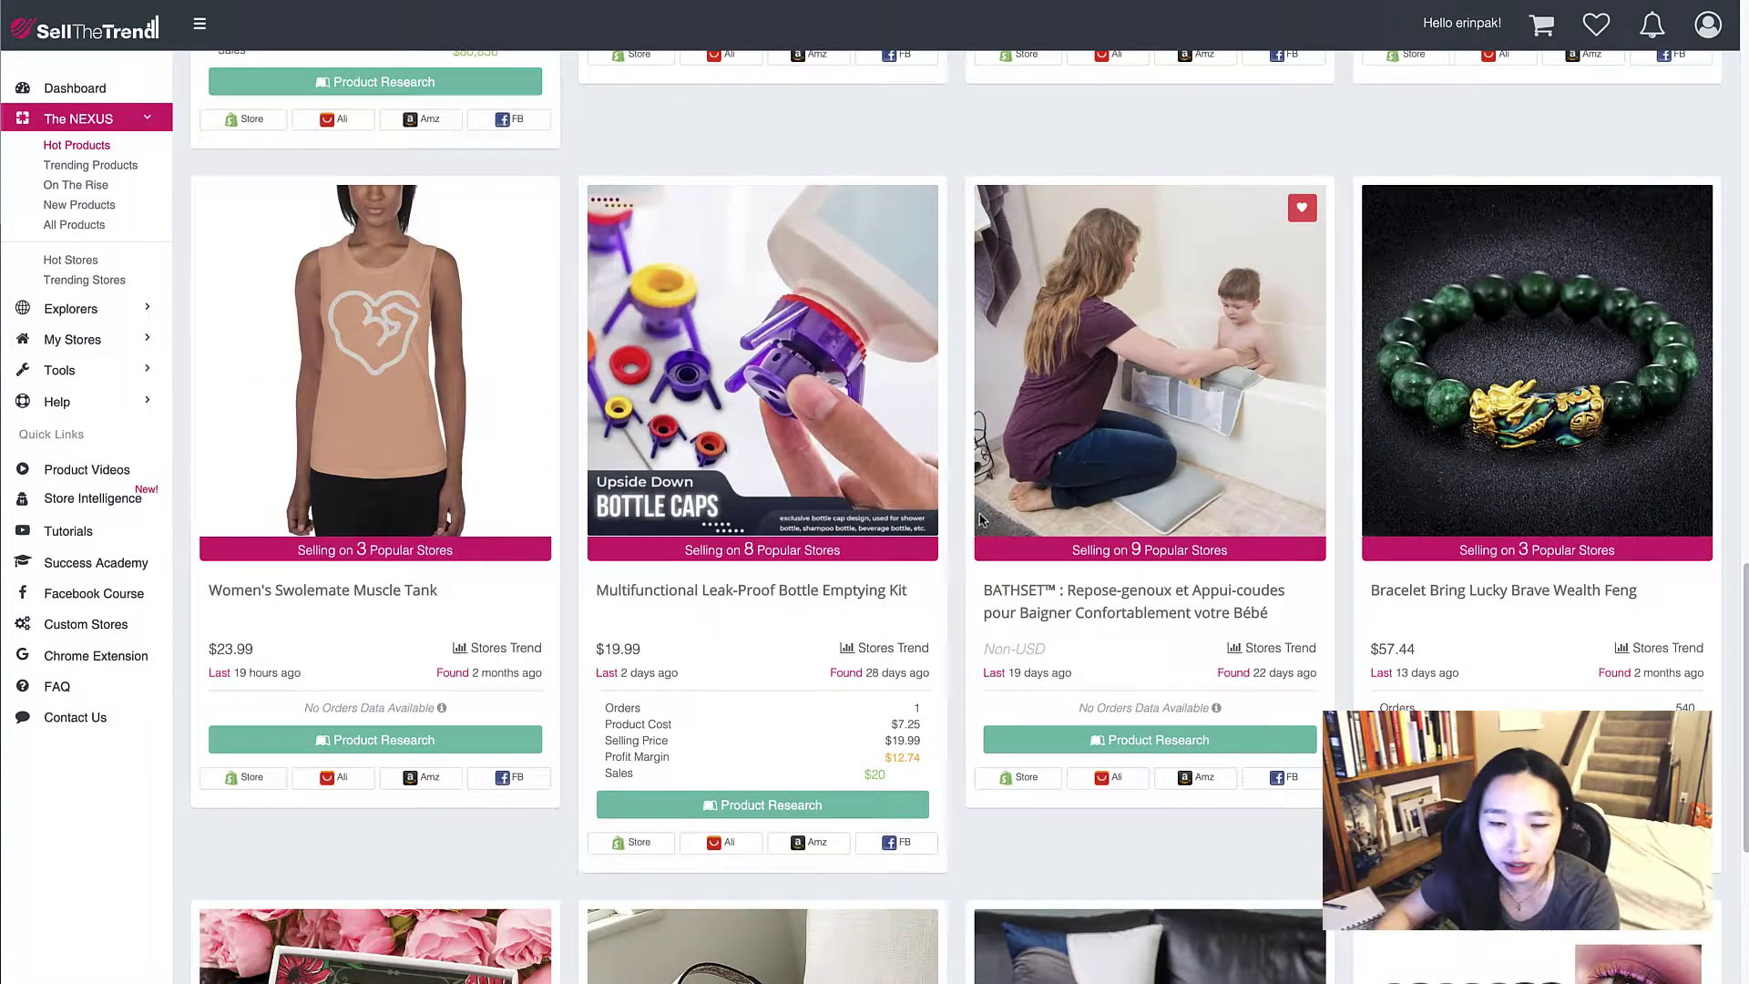
{"action": "scroll", "coordinate": [805, 613], "scroll_direction": "down", "scroll_amount": 8}
{"action": "scroll", "coordinate": [763, 672], "scroll_direction": "down", "scroll_amount": 5}
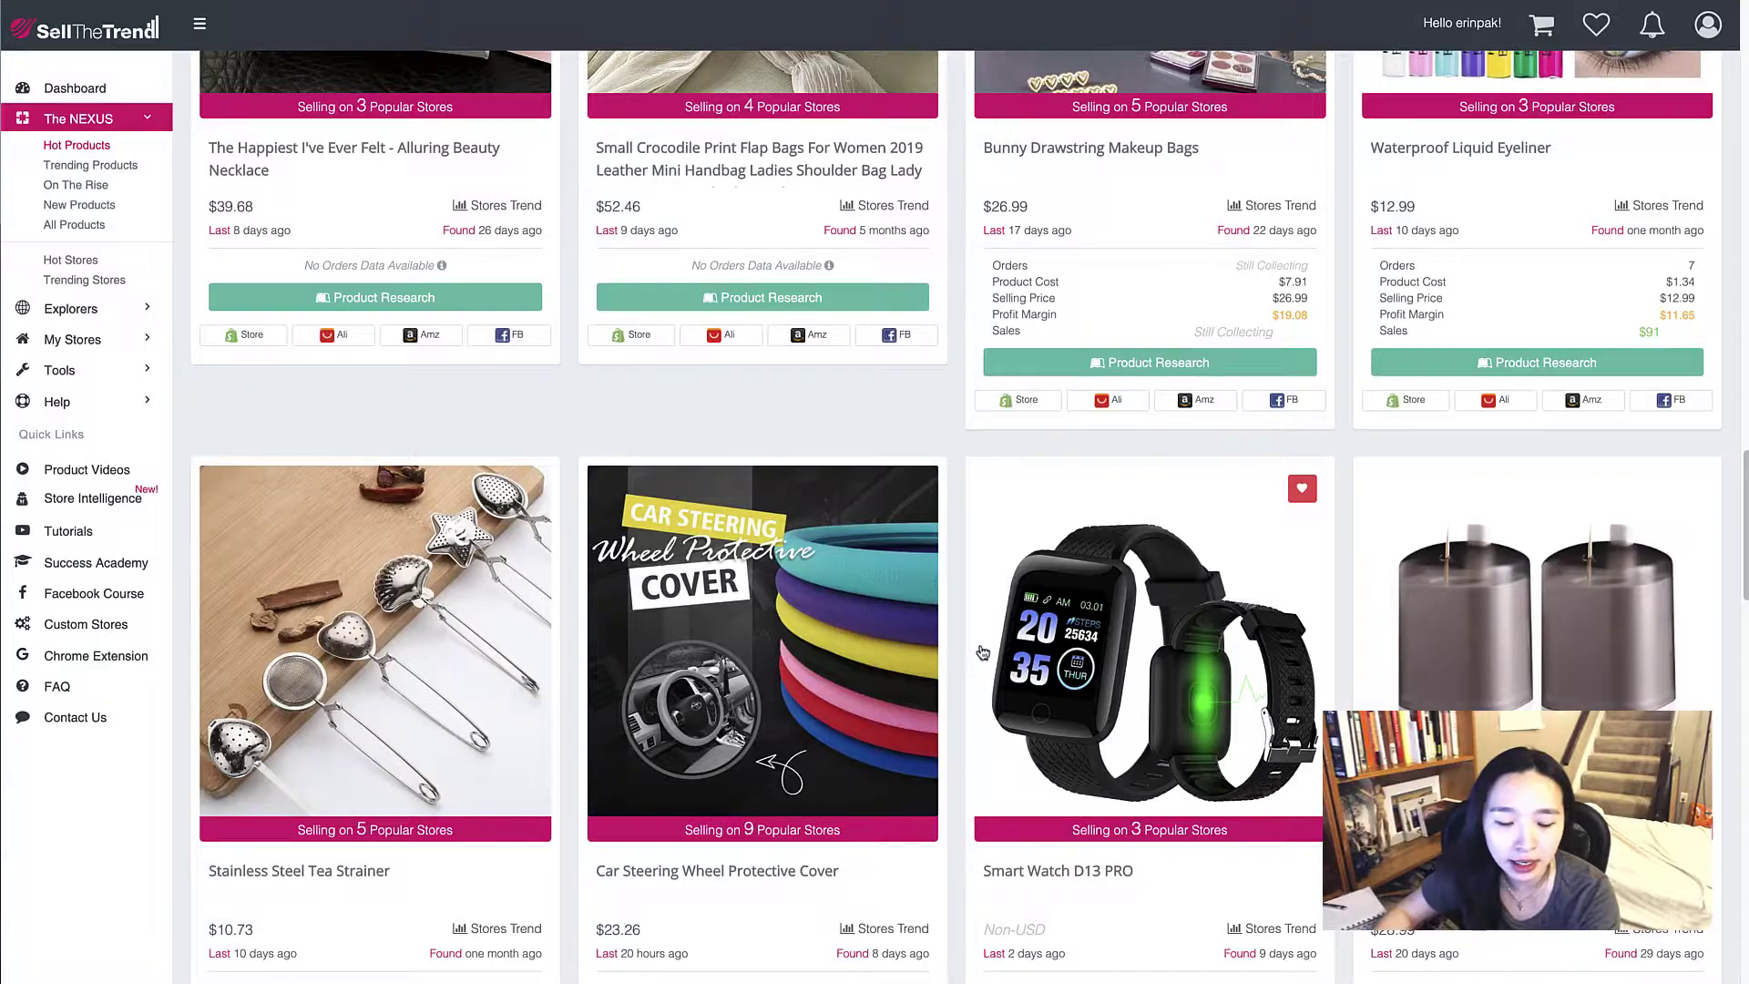
{"action": "scroll", "coordinate": [981, 652], "scroll_direction": "down", "scroll_amount": 6}
{"action": "scroll", "coordinate": [896, 626], "scroll_direction": "down", "scroll_amount": 8}
{"action": "scroll", "coordinate": [898, 629], "scroll_direction": "up", "scroll_amount": 1}
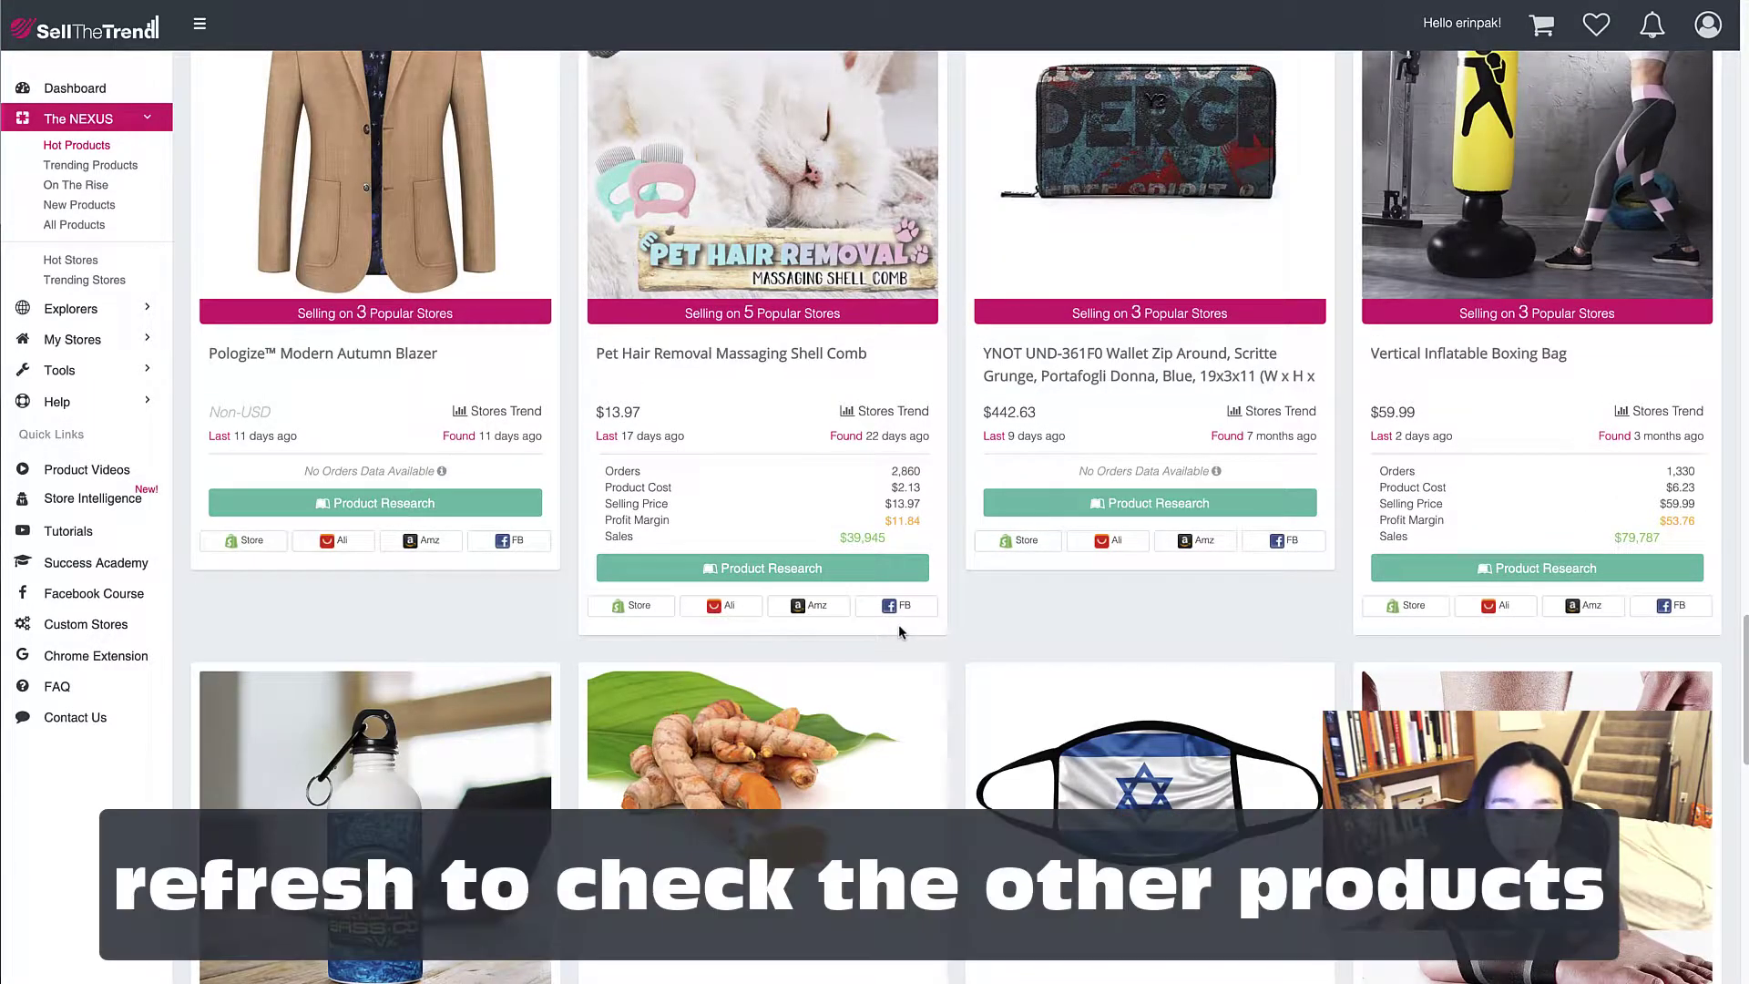
{"action": "key", "text": "F5"}
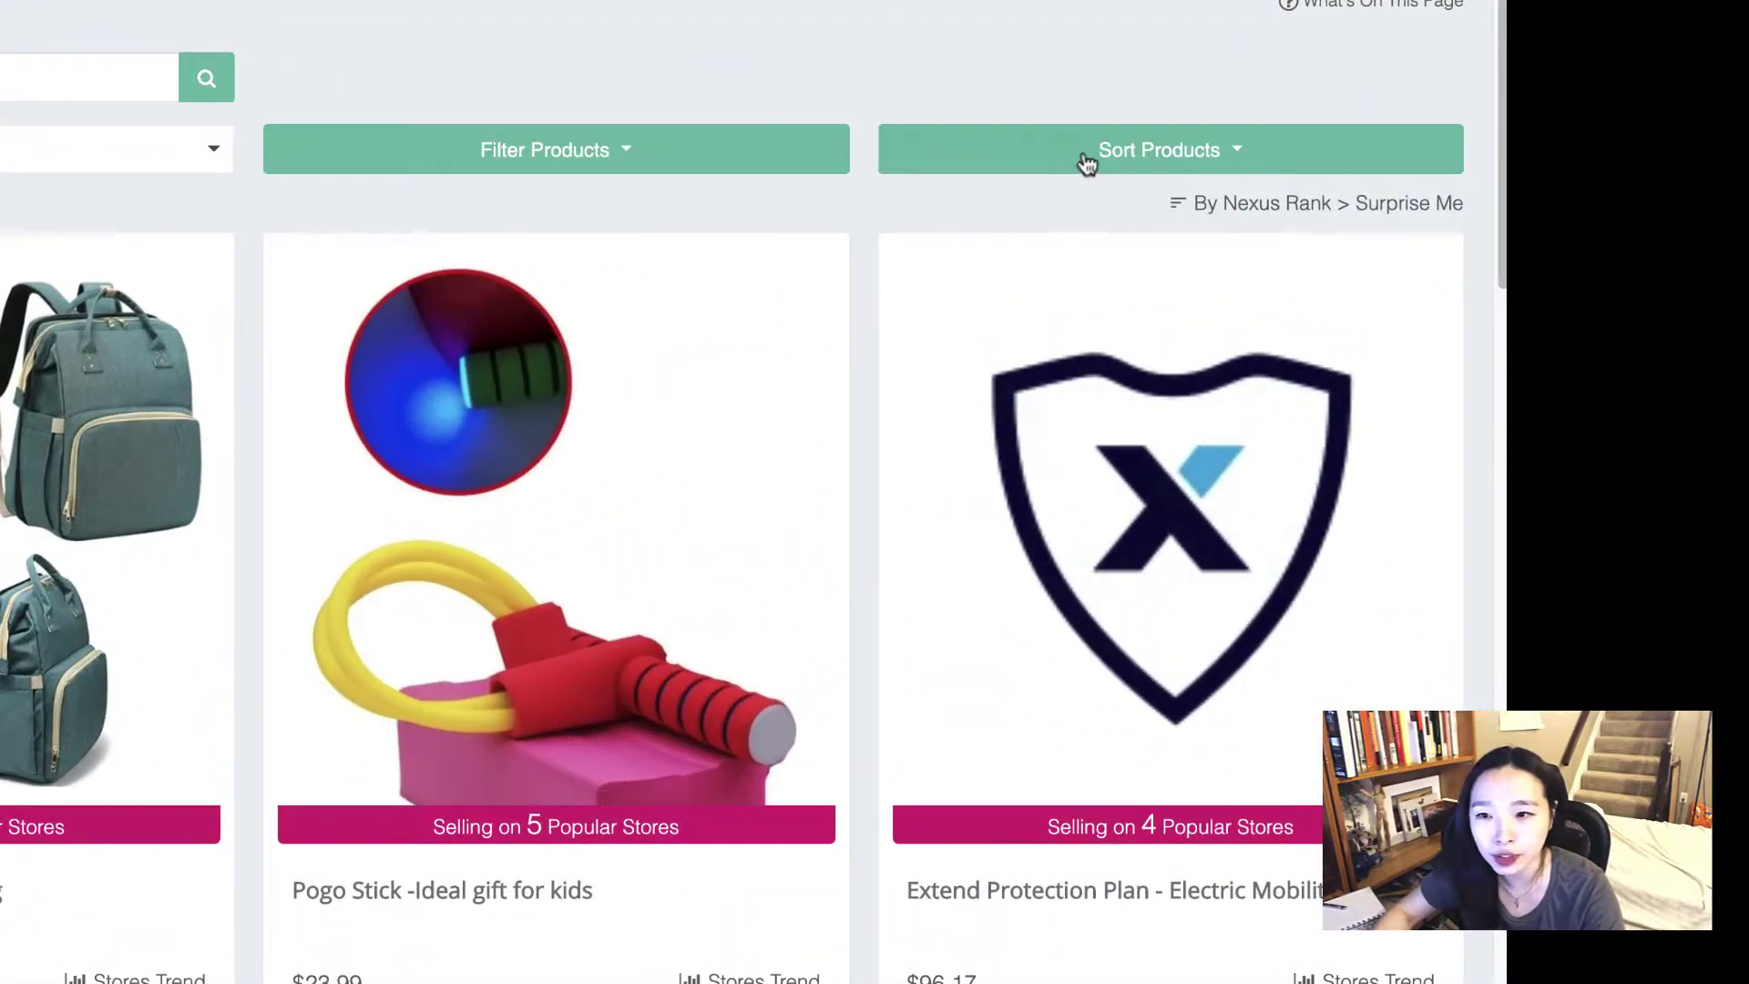
Step: Sort hot products by Most Orders and open research for the 11pcs Pull Rope Resistance Bands Set
{"action": "left_click", "coordinate": [1255, 176]}
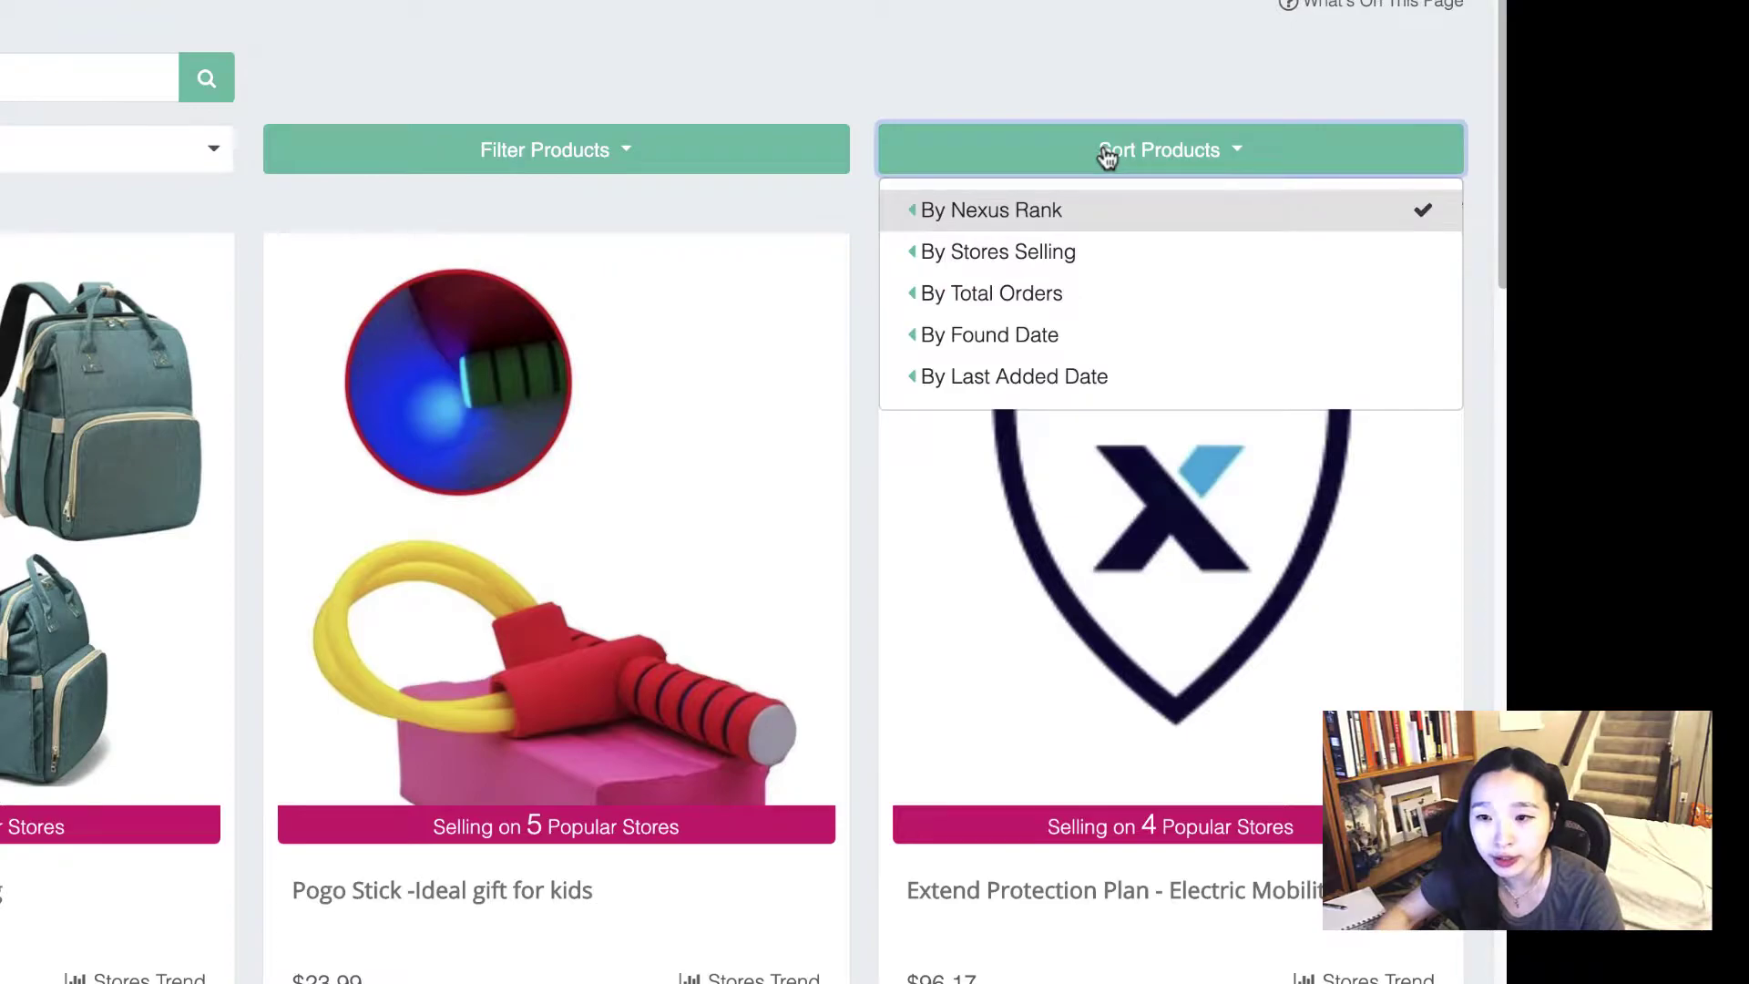
{"action": "mouse_move", "coordinate": [1009, 303]}
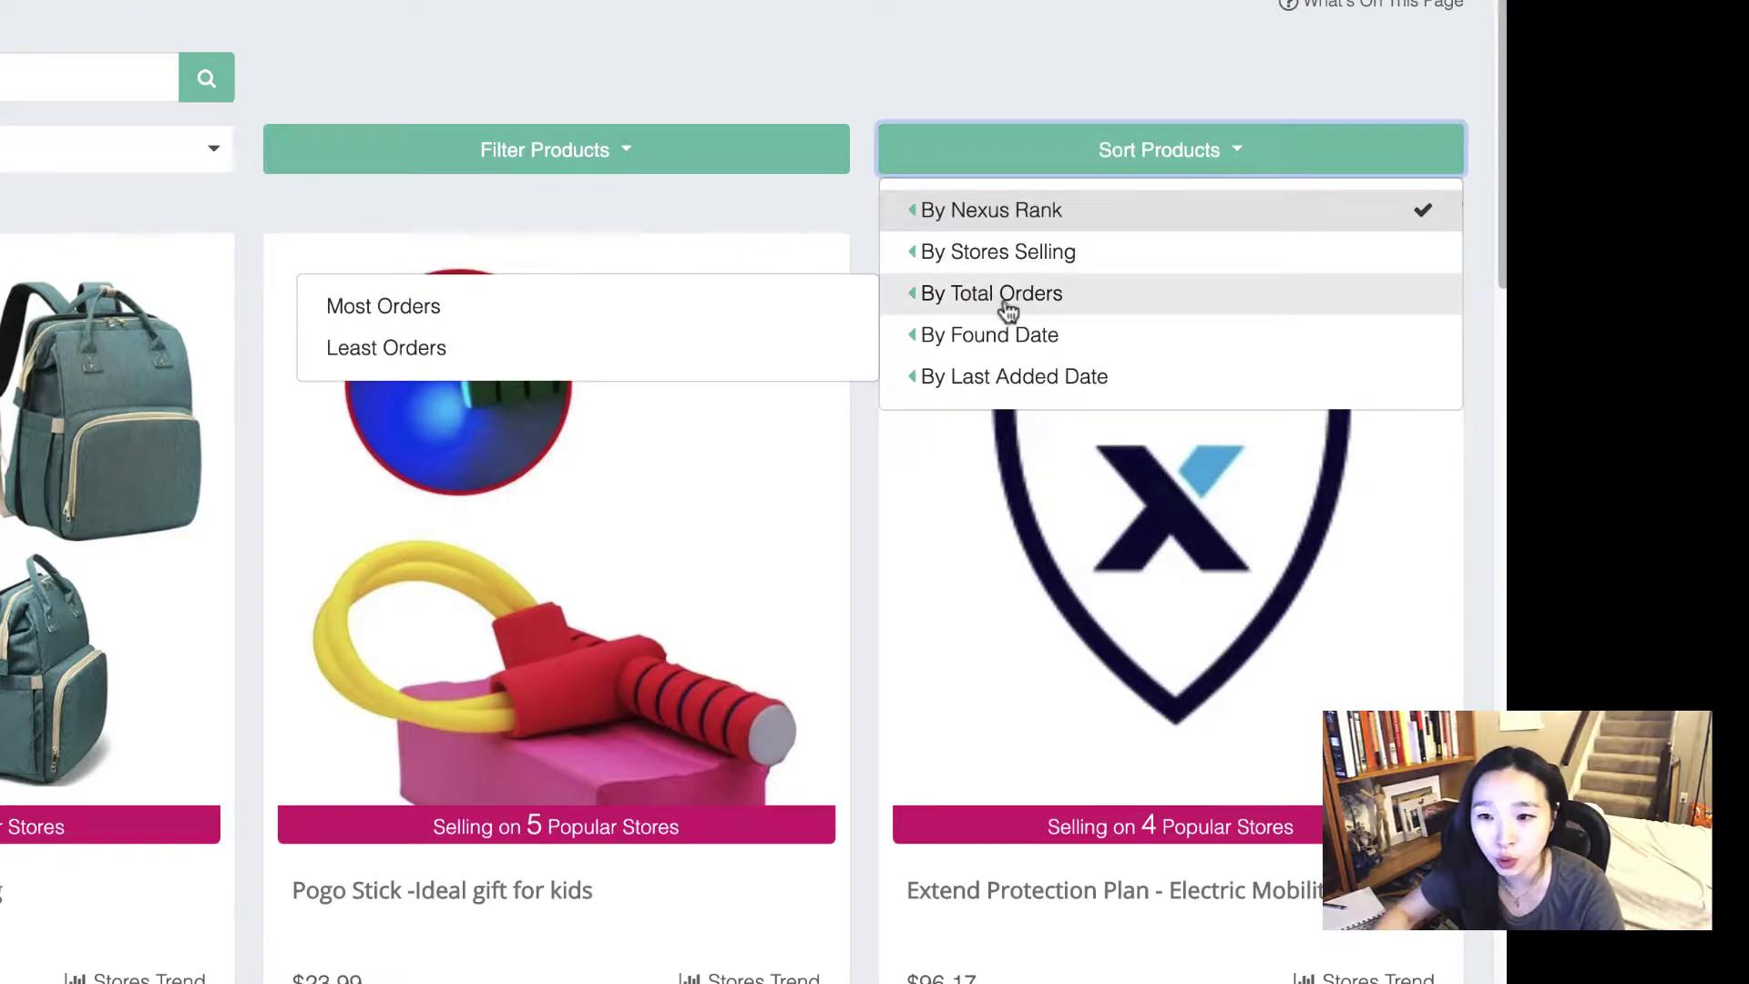
{"action": "left_click", "coordinate": [375, 310]}
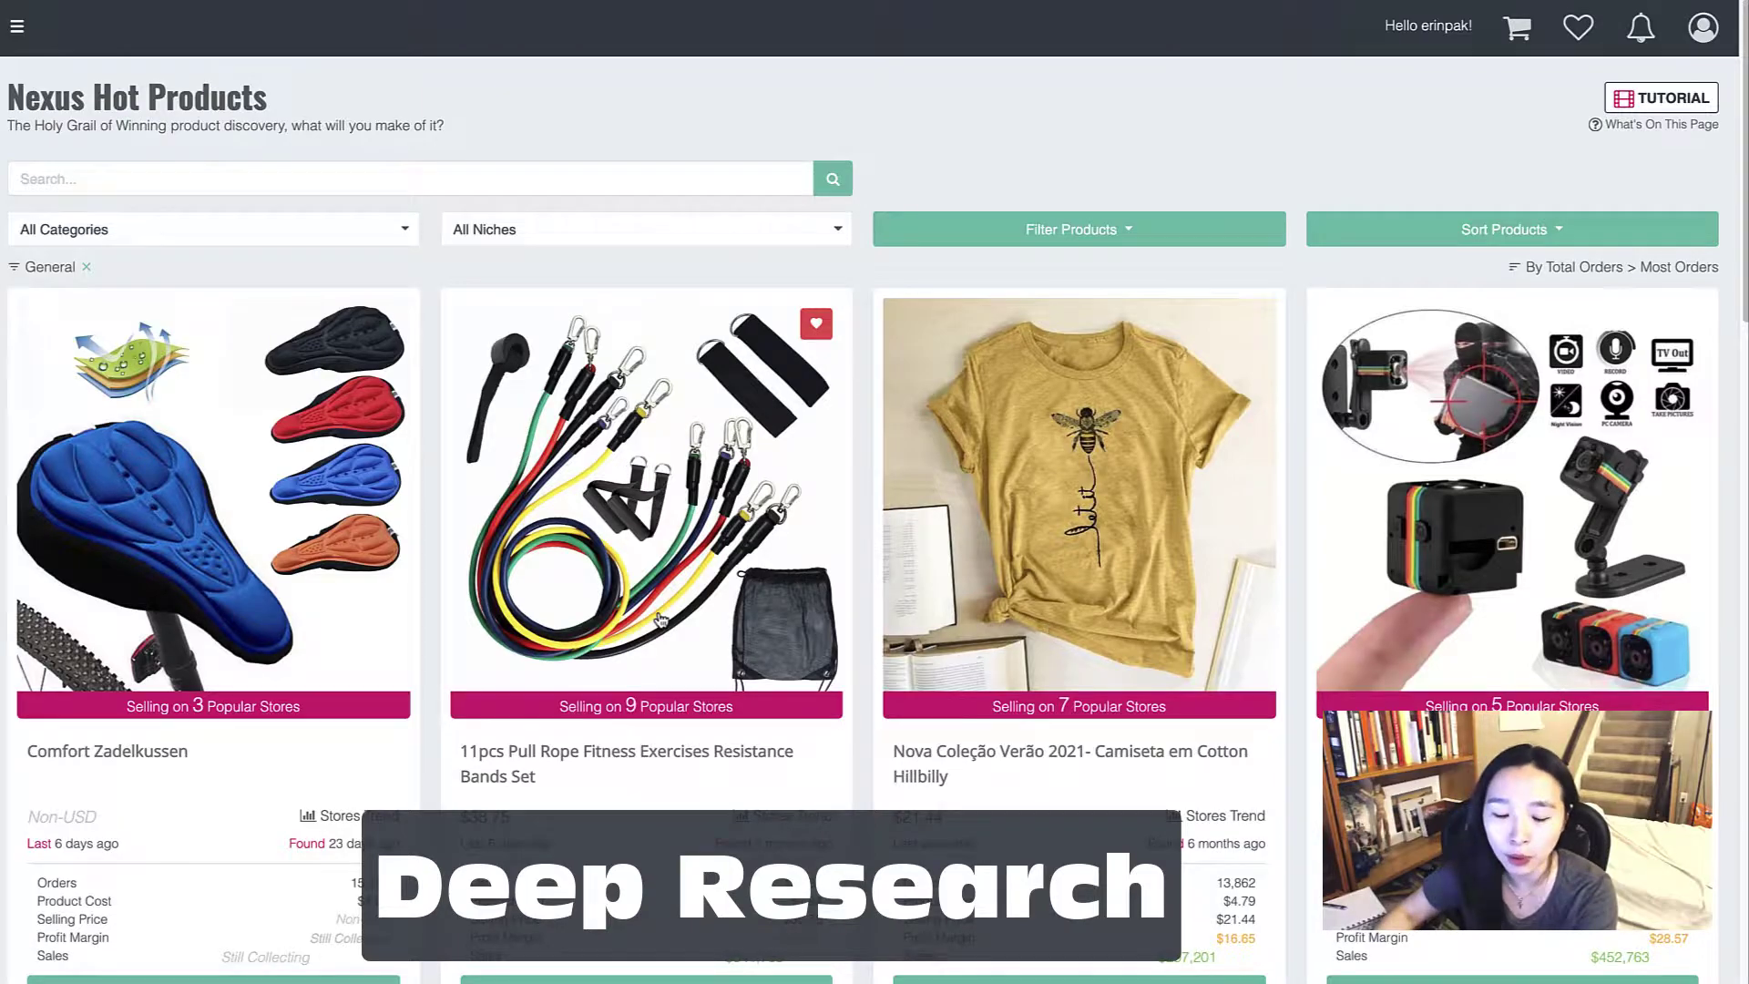
{"action": "left_click", "coordinate": [743, 469]}
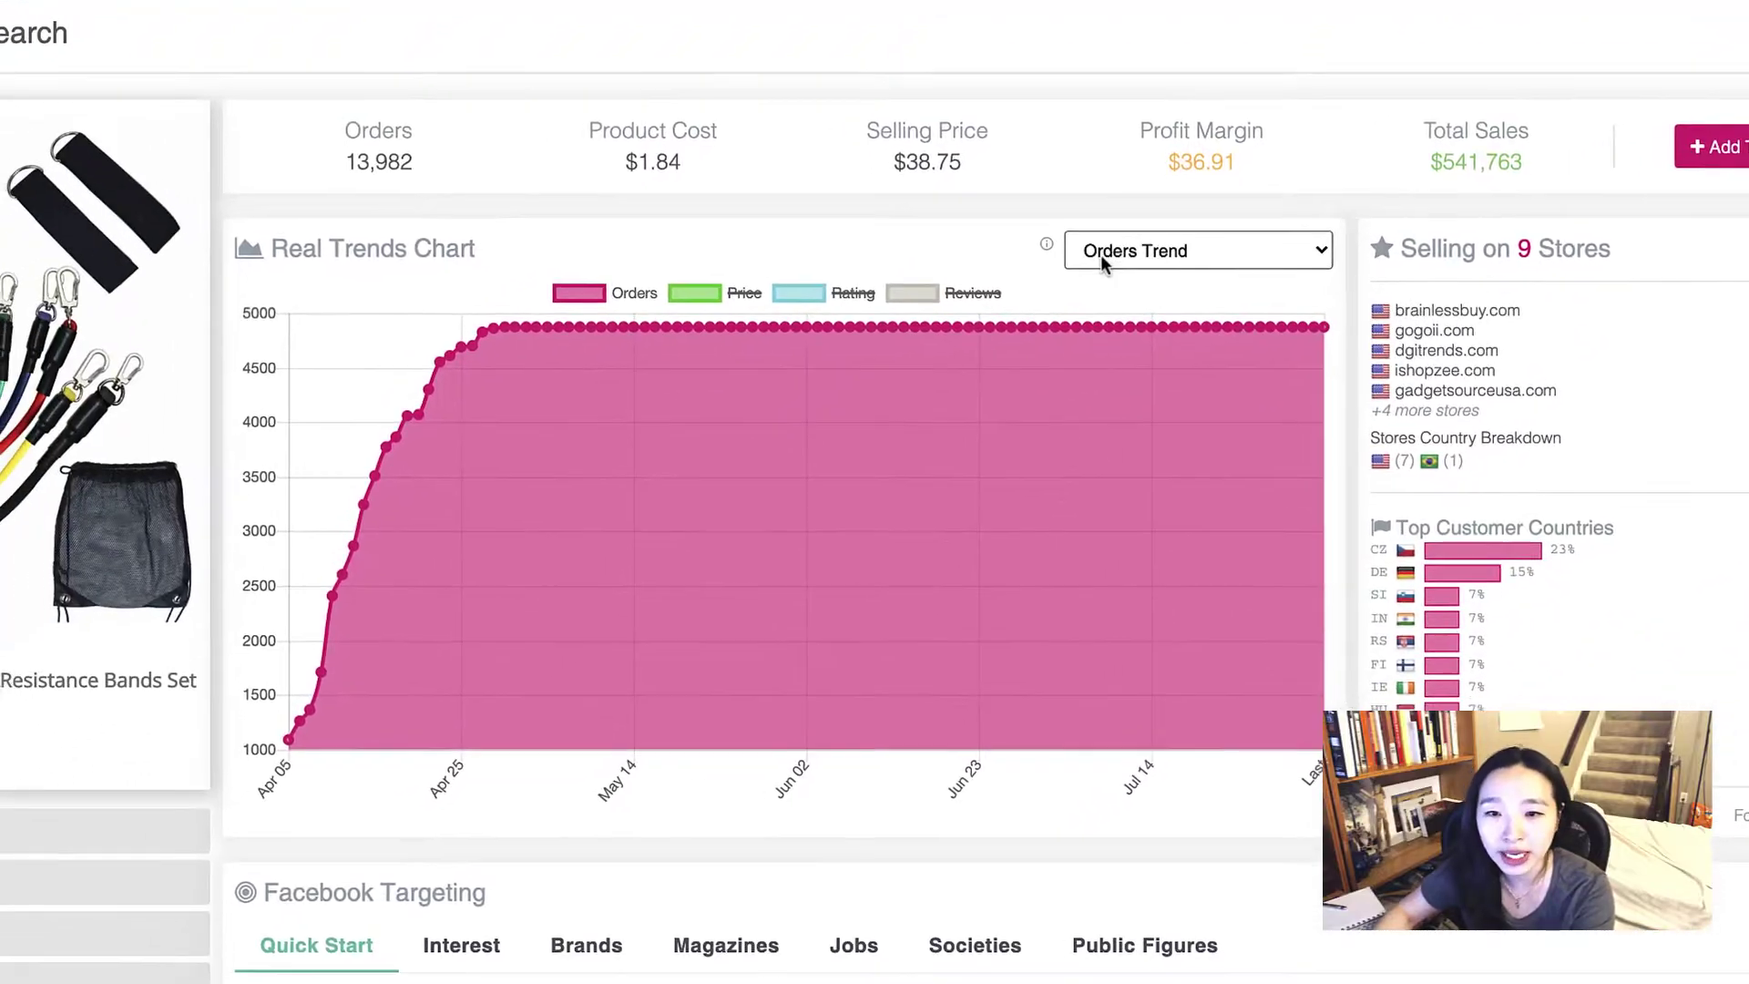
Step: Switch the research chart to Stores Trend and visit the brainlessbuy.com store selling the bands at $38.99
{"action": "left_click", "coordinate": [1102, 262]}
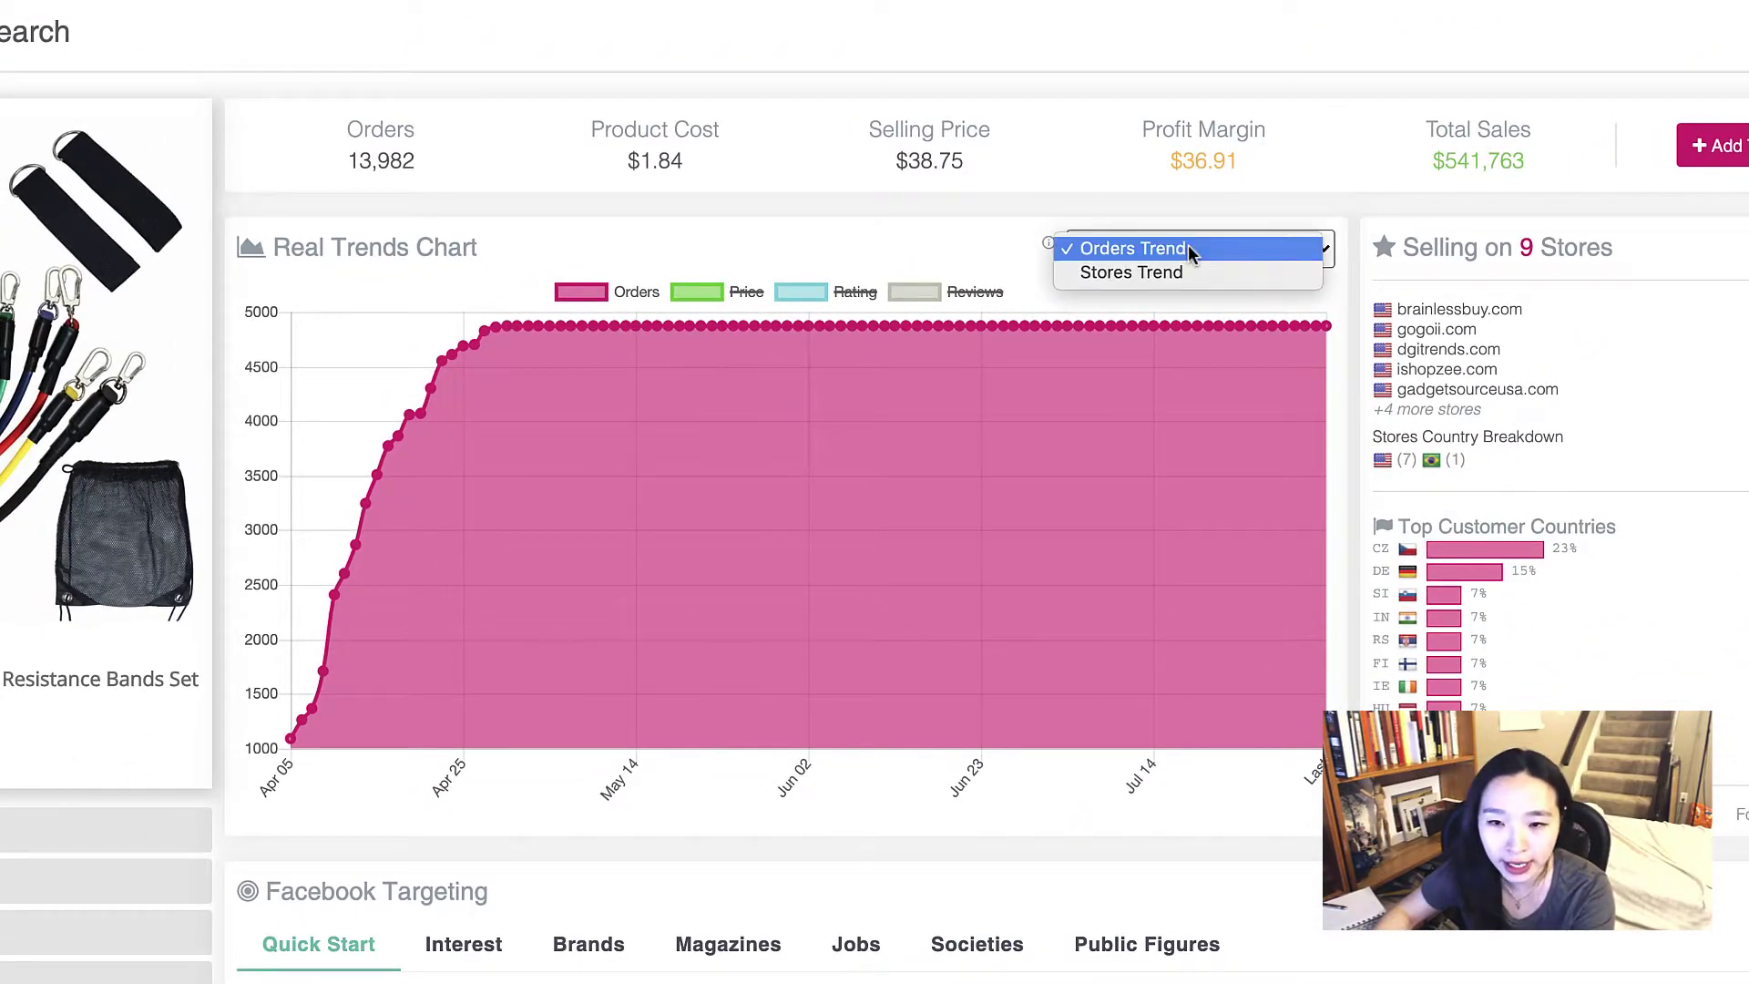
{"action": "left_click", "coordinate": [1126, 269]}
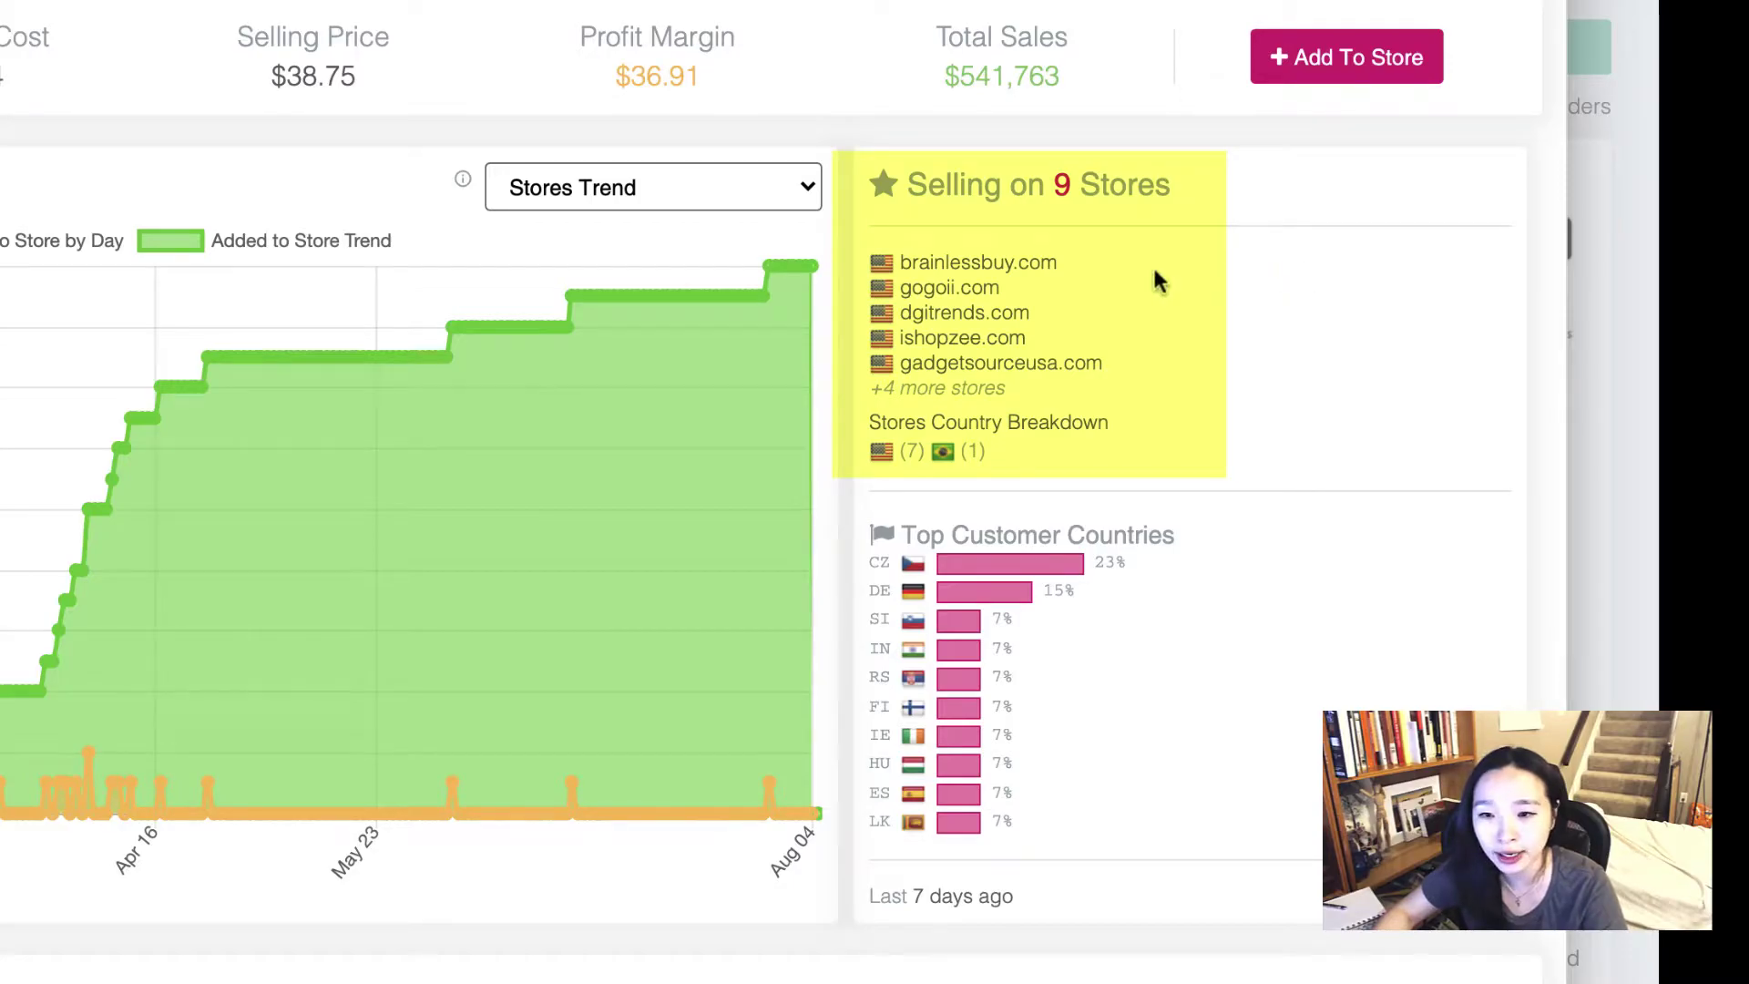
{"action": "left_click", "coordinate": [984, 265]}
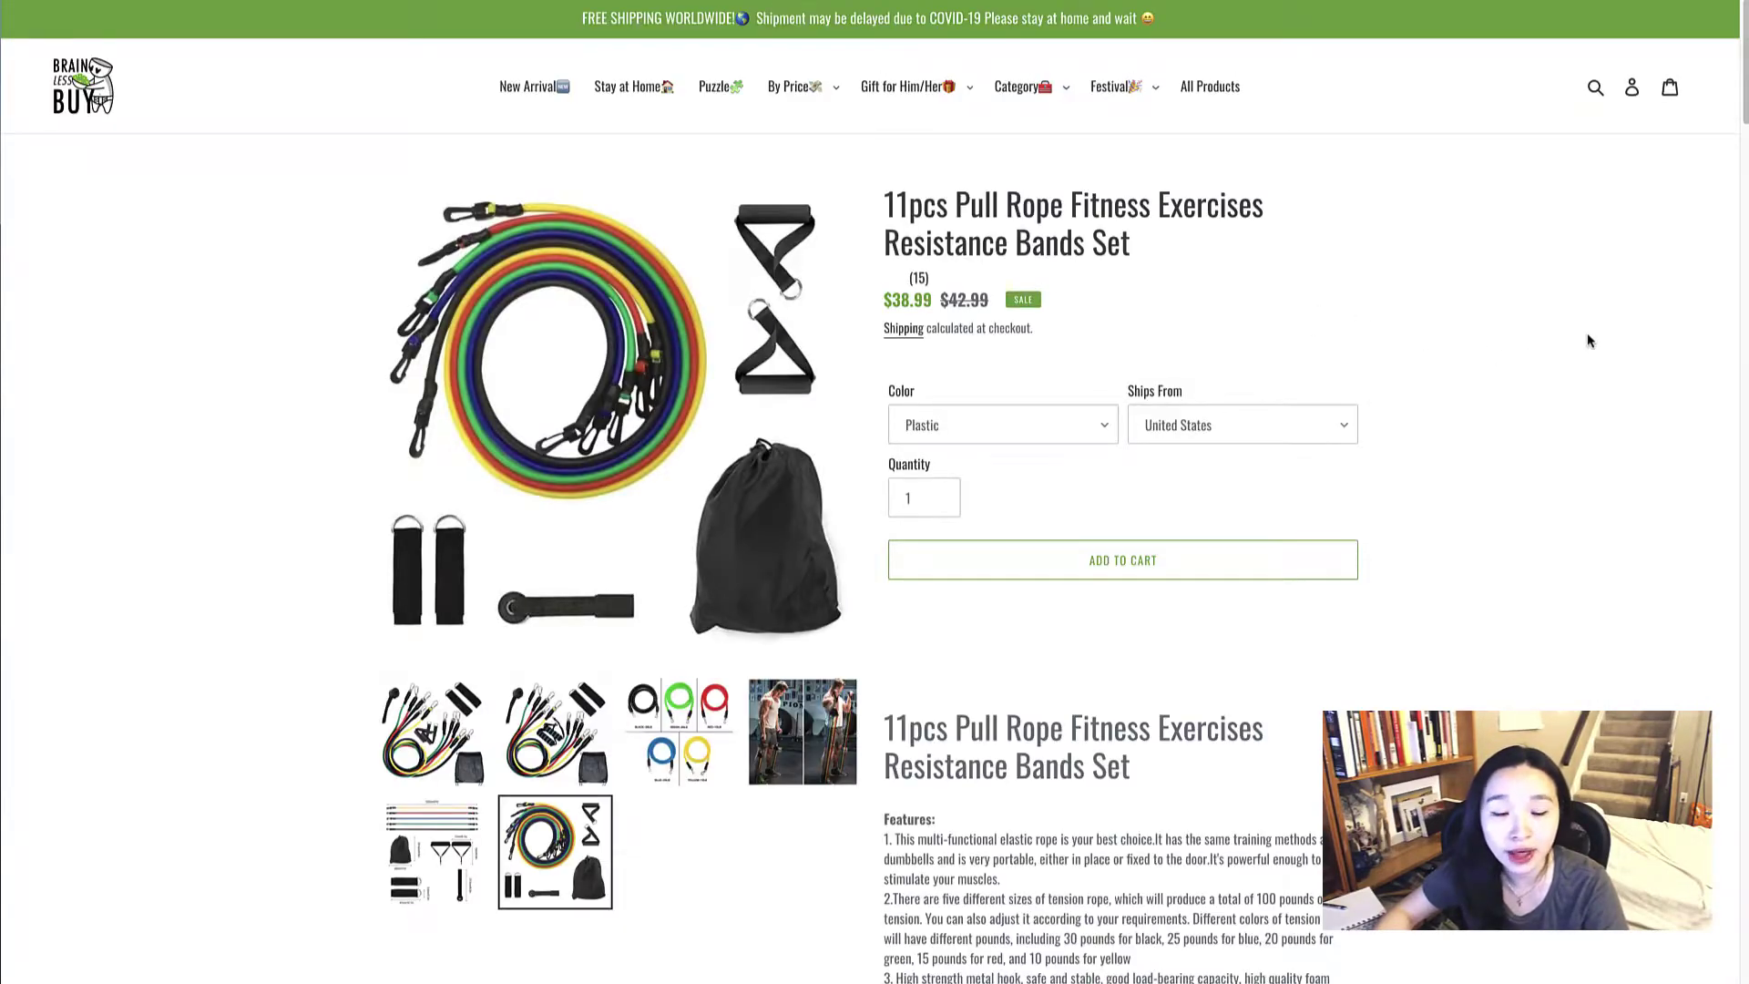
Step: Check the store's stats panel and bands listing, then show Interest targeting like Bodybuilding and Running
{"action": "left_click", "coordinate": [1716, 18]}
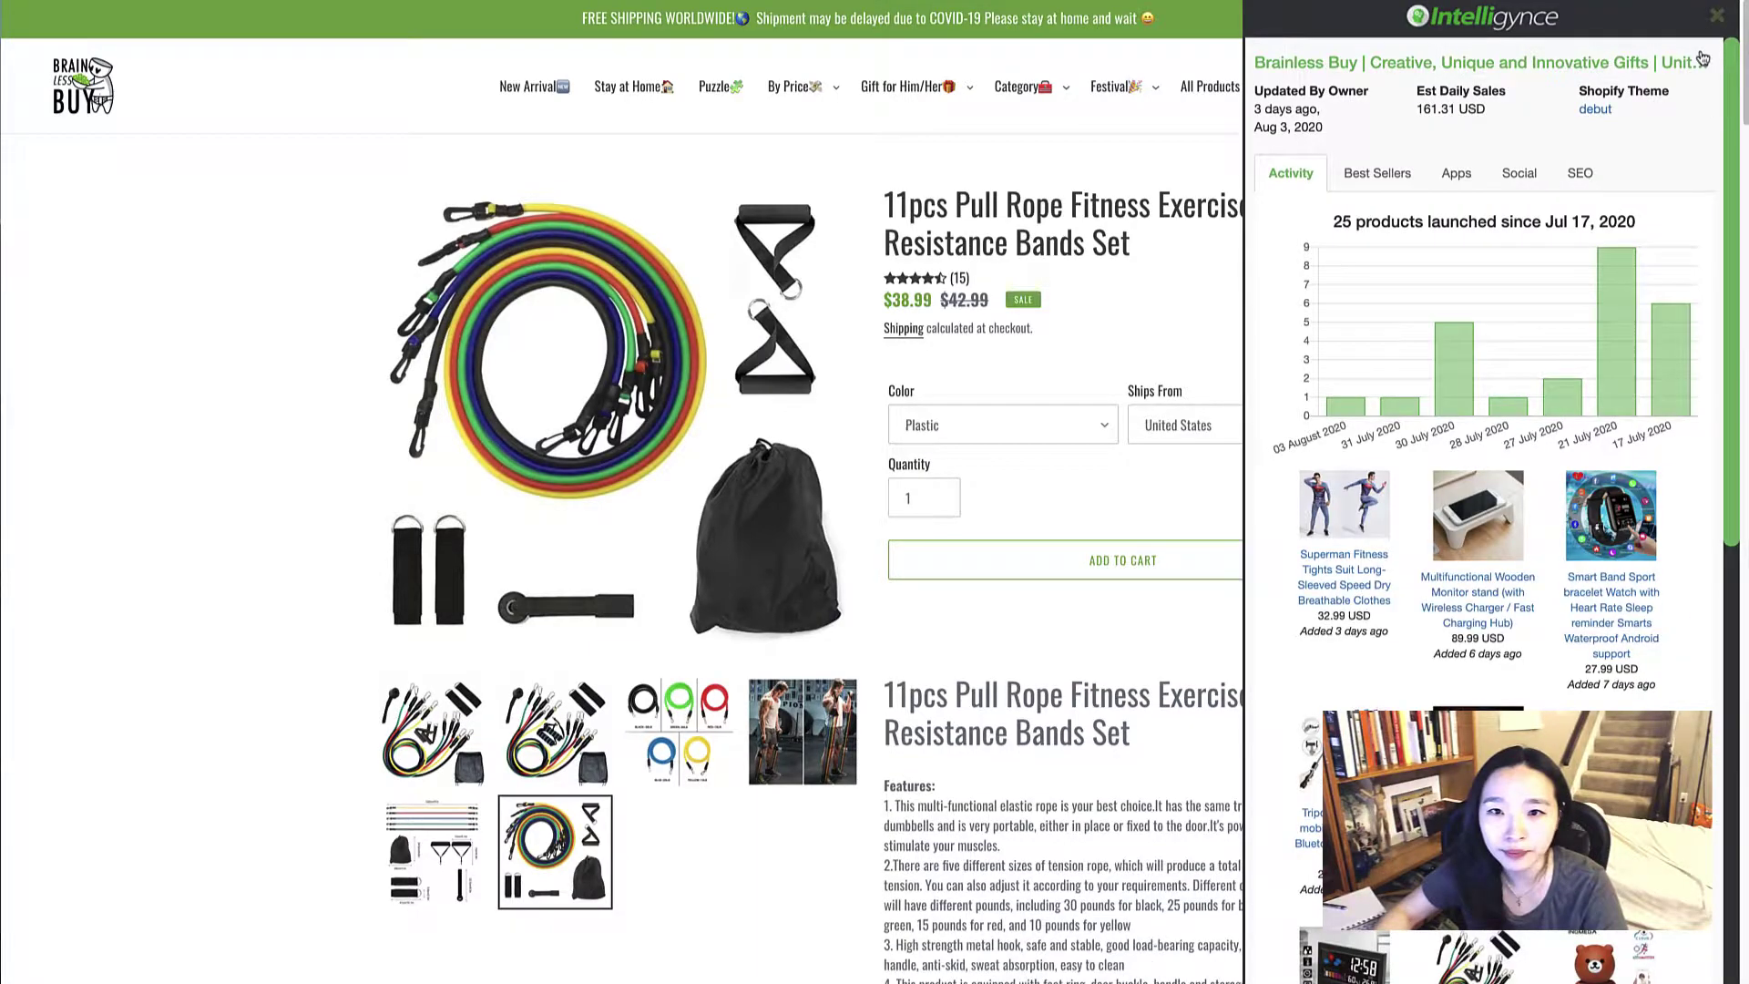
{"action": "left_click", "coordinate": [1716, 15]}
{"action": "scroll", "coordinate": [1070, 446], "scroll_direction": "down", "scroll_amount": 6}
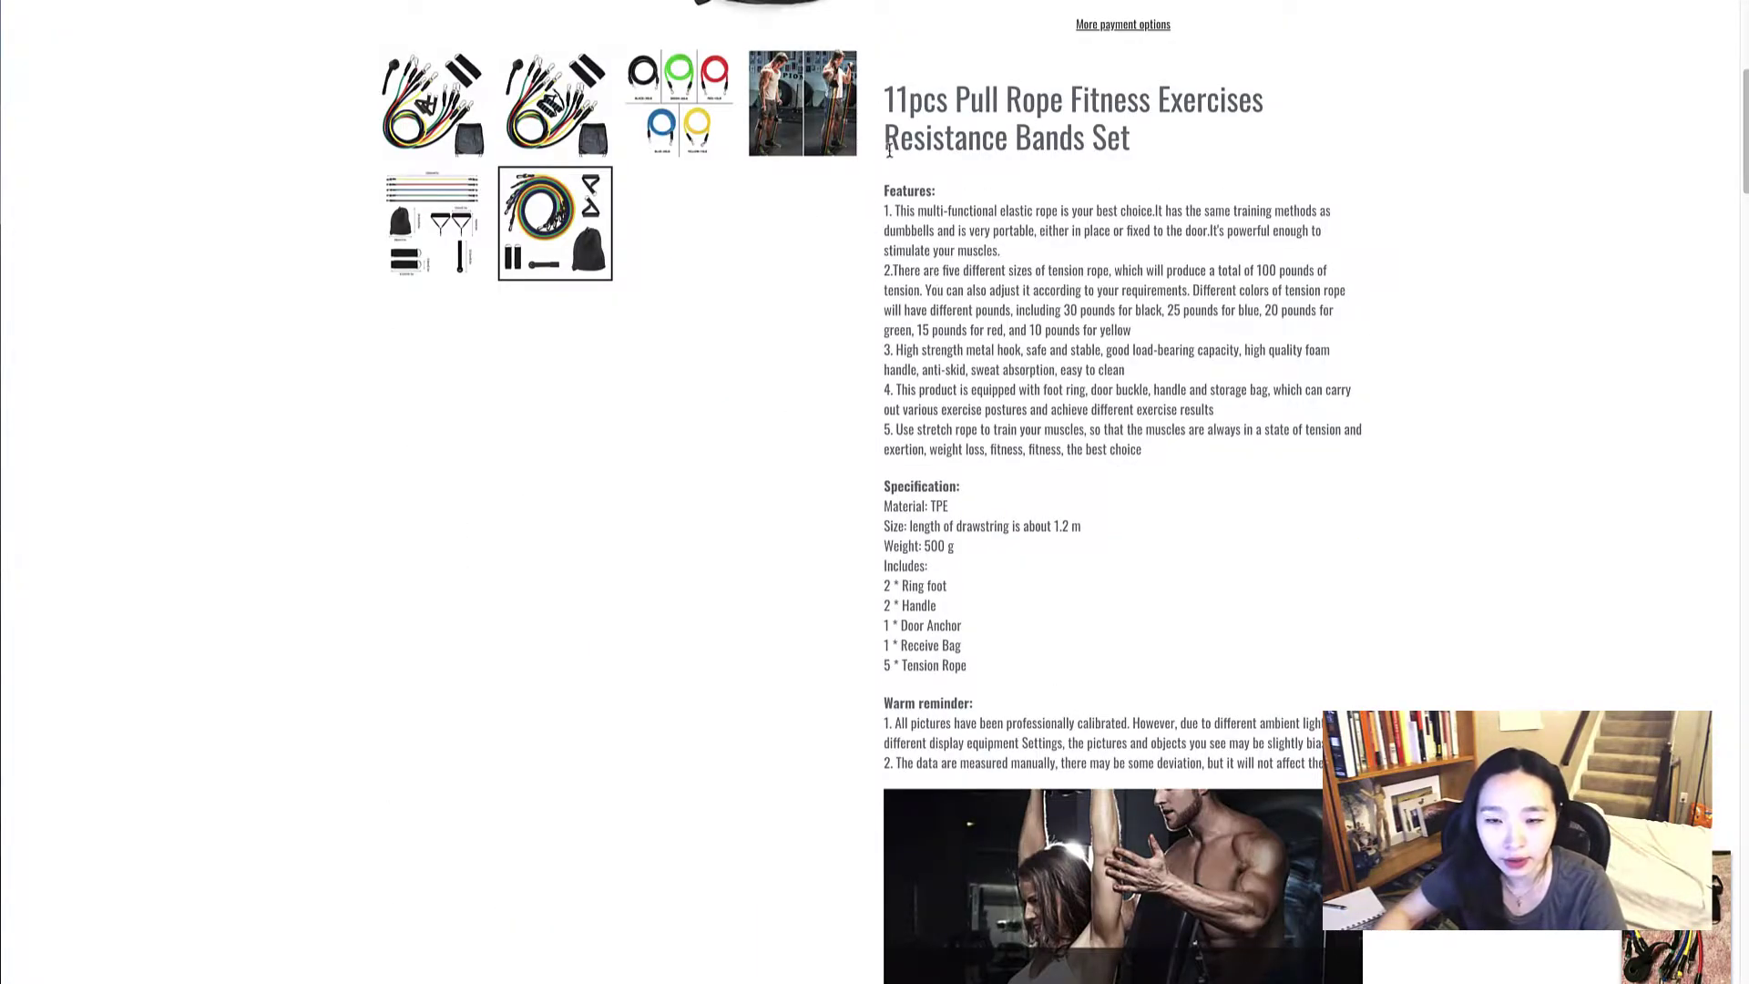
{"action": "scroll", "coordinate": [1468, 305], "scroll_direction": "down", "scroll_amount": 7}
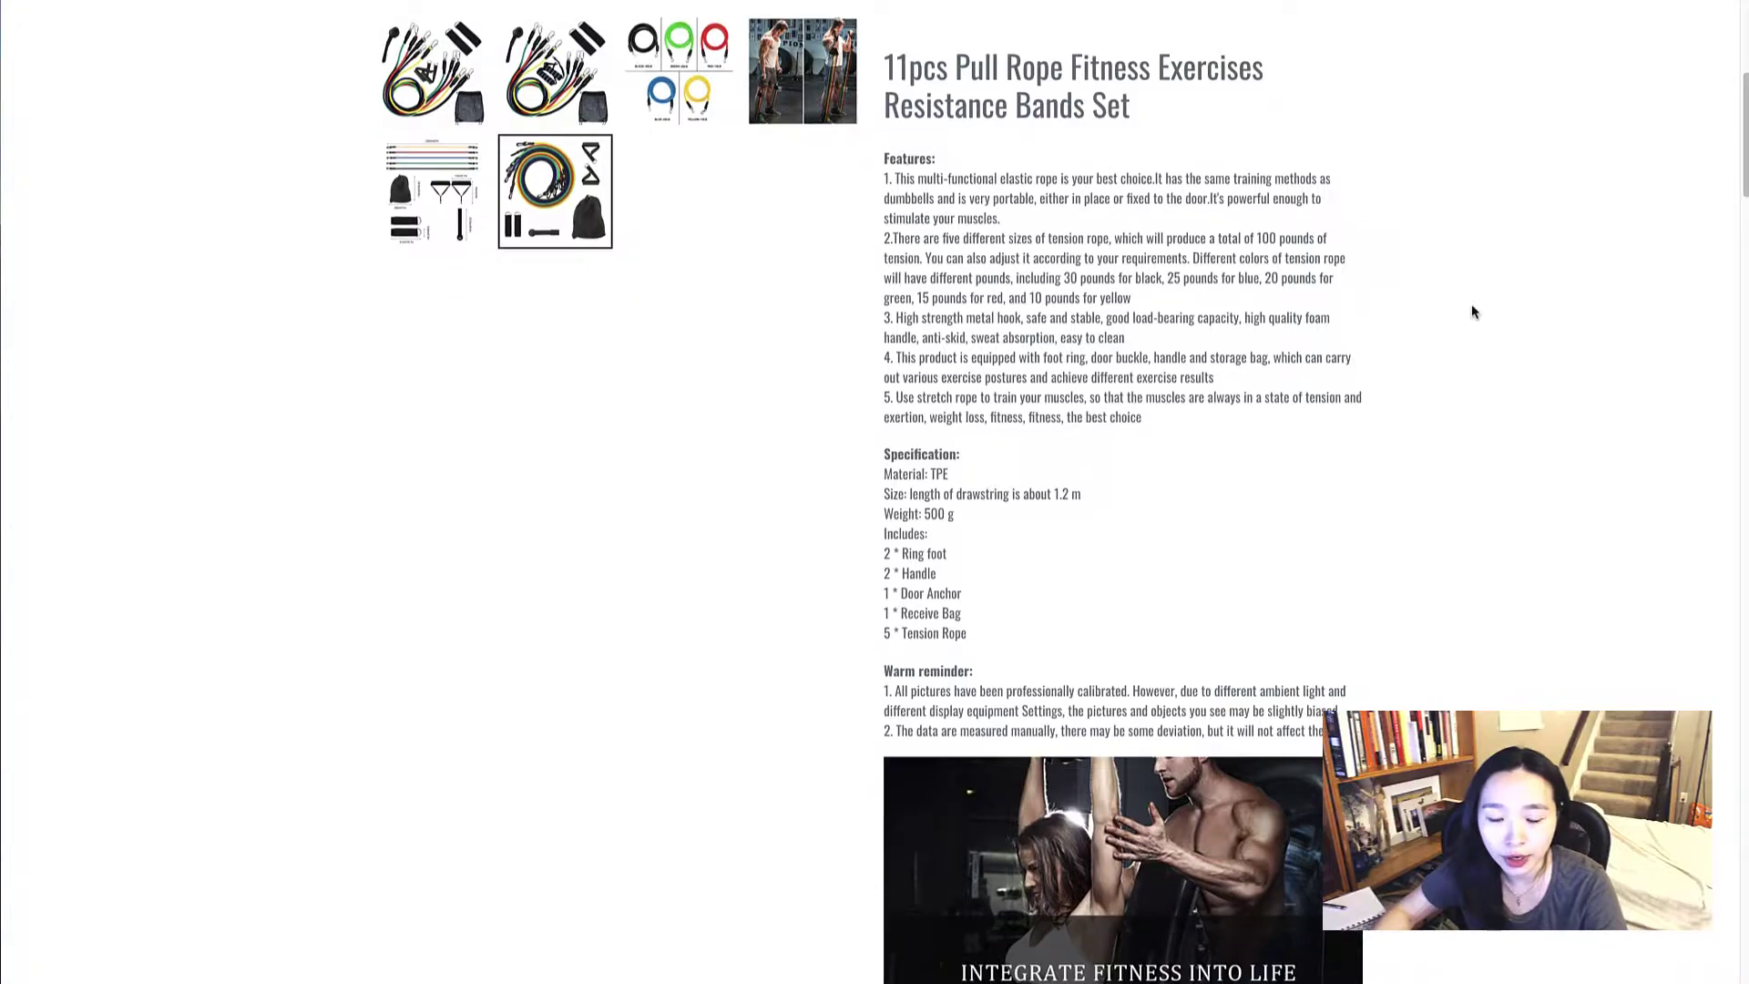
{"action": "scroll", "coordinate": [991, 464], "scroll_direction": "down", "scroll_amount": 5}
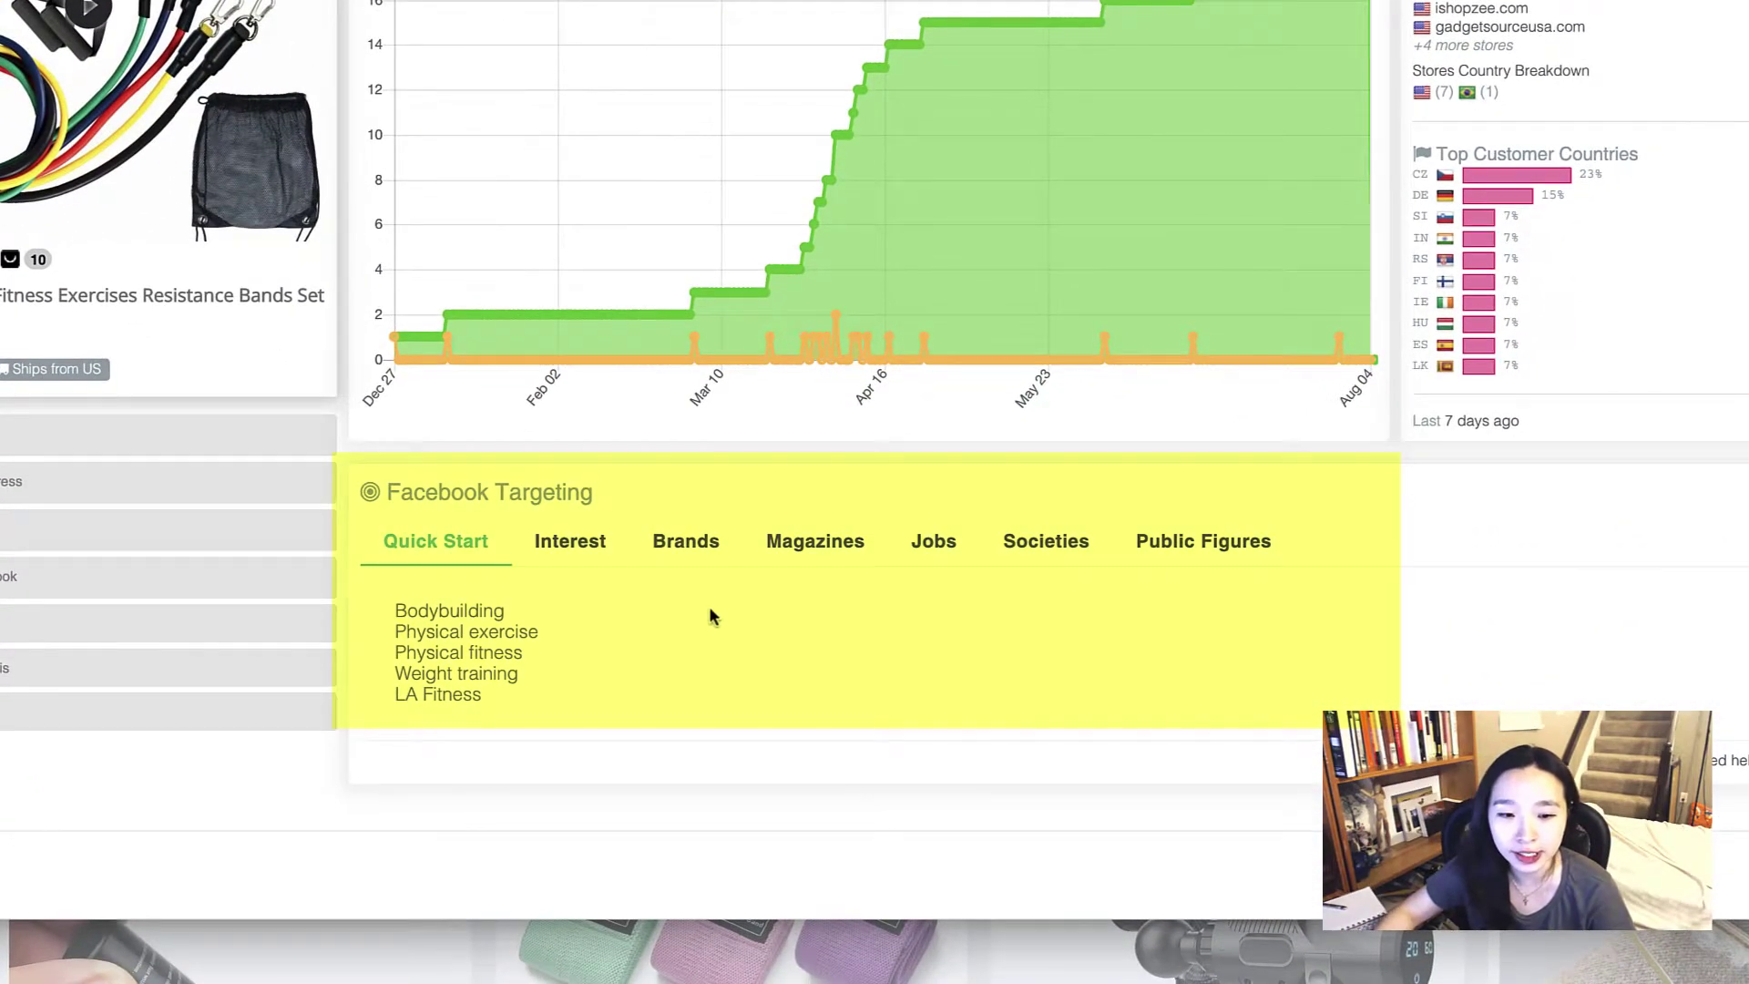
{"action": "left_click", "coordinate": [545, 551]}
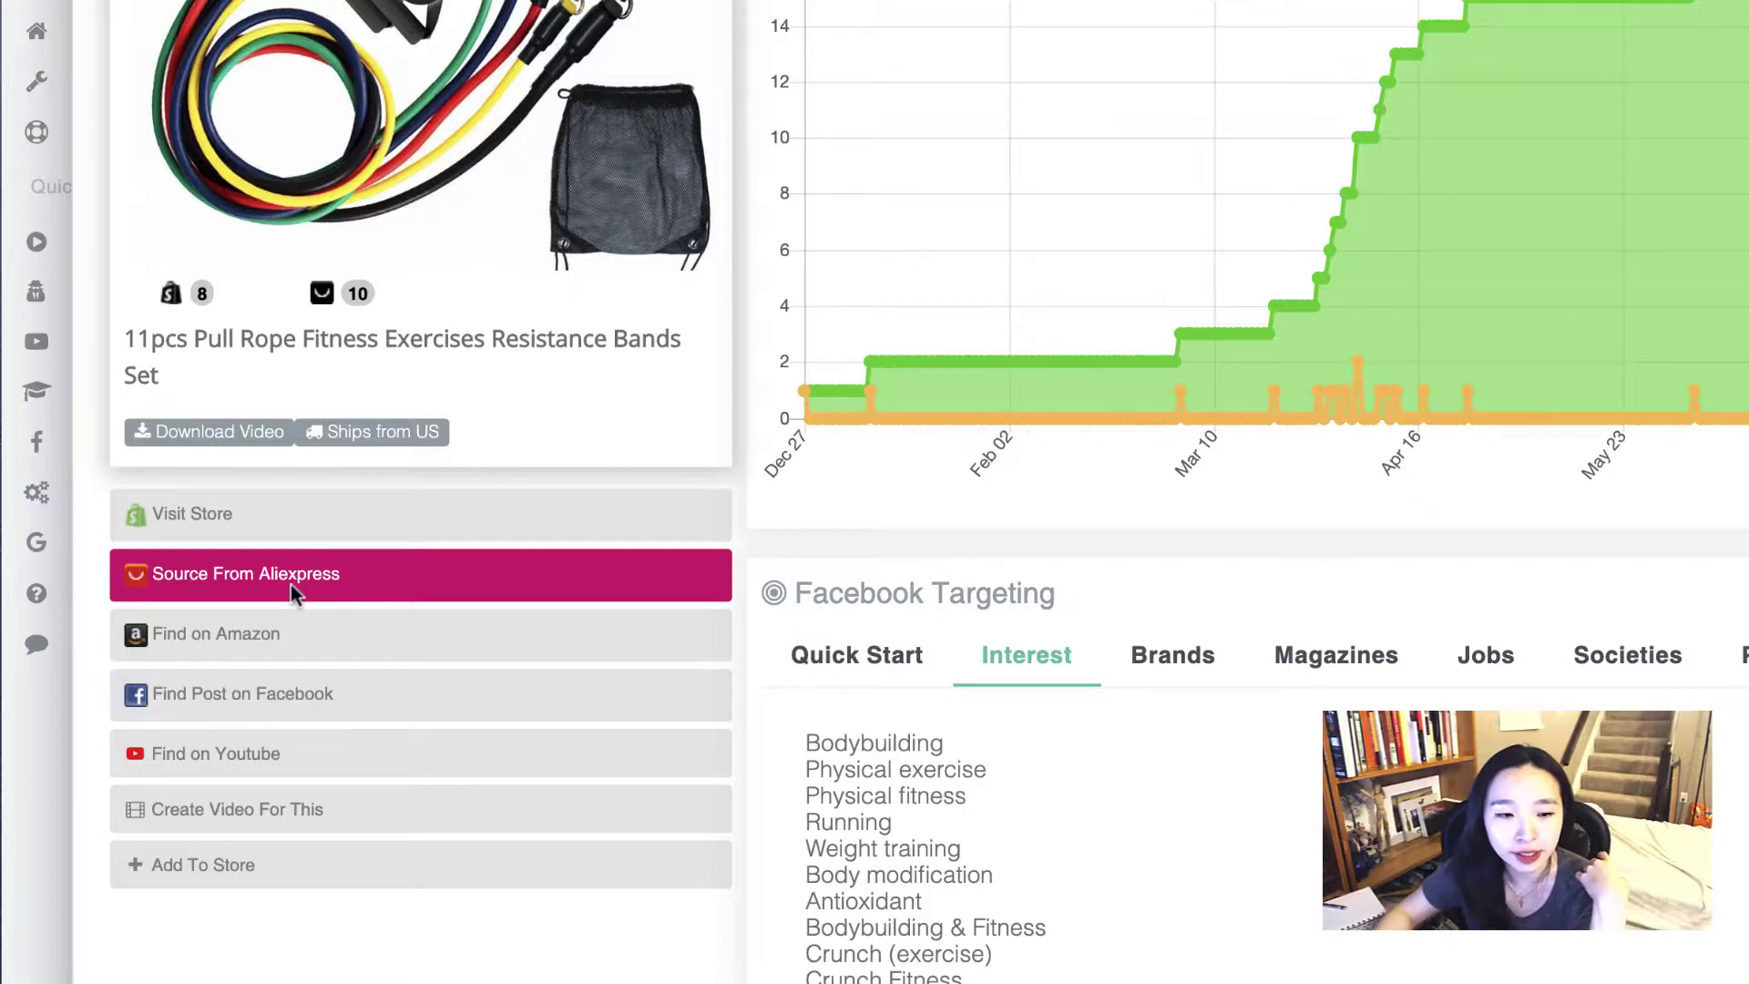
Step: Open the resistance bands set's supplier listing via Source From Aliexpress
{"action": "left_click", "coordinate": [289, 583]}
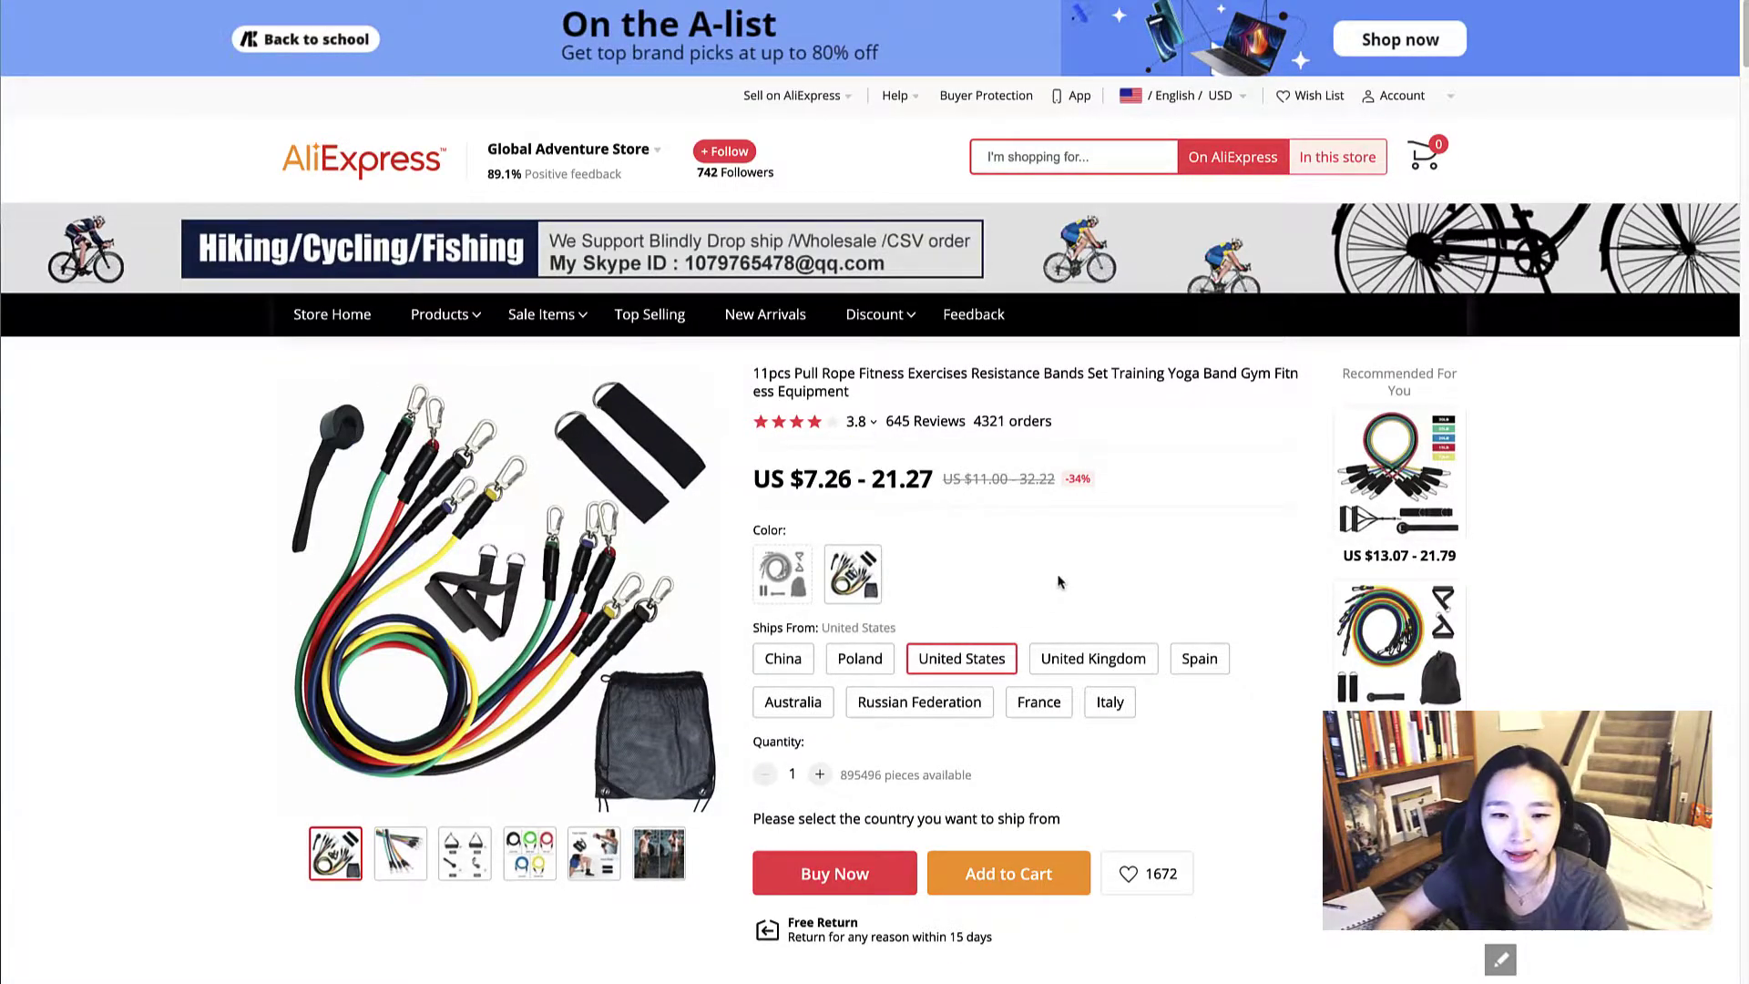
Step: Select the Iron colour variant, priced US $20.53 and shipped from the United States
{"action": "scroll", "coordinate": [1036, 596], "scroll_direction": "down", "scroll_amount": 1}
{"action": "left_click", "coordinate": [852, 558]}
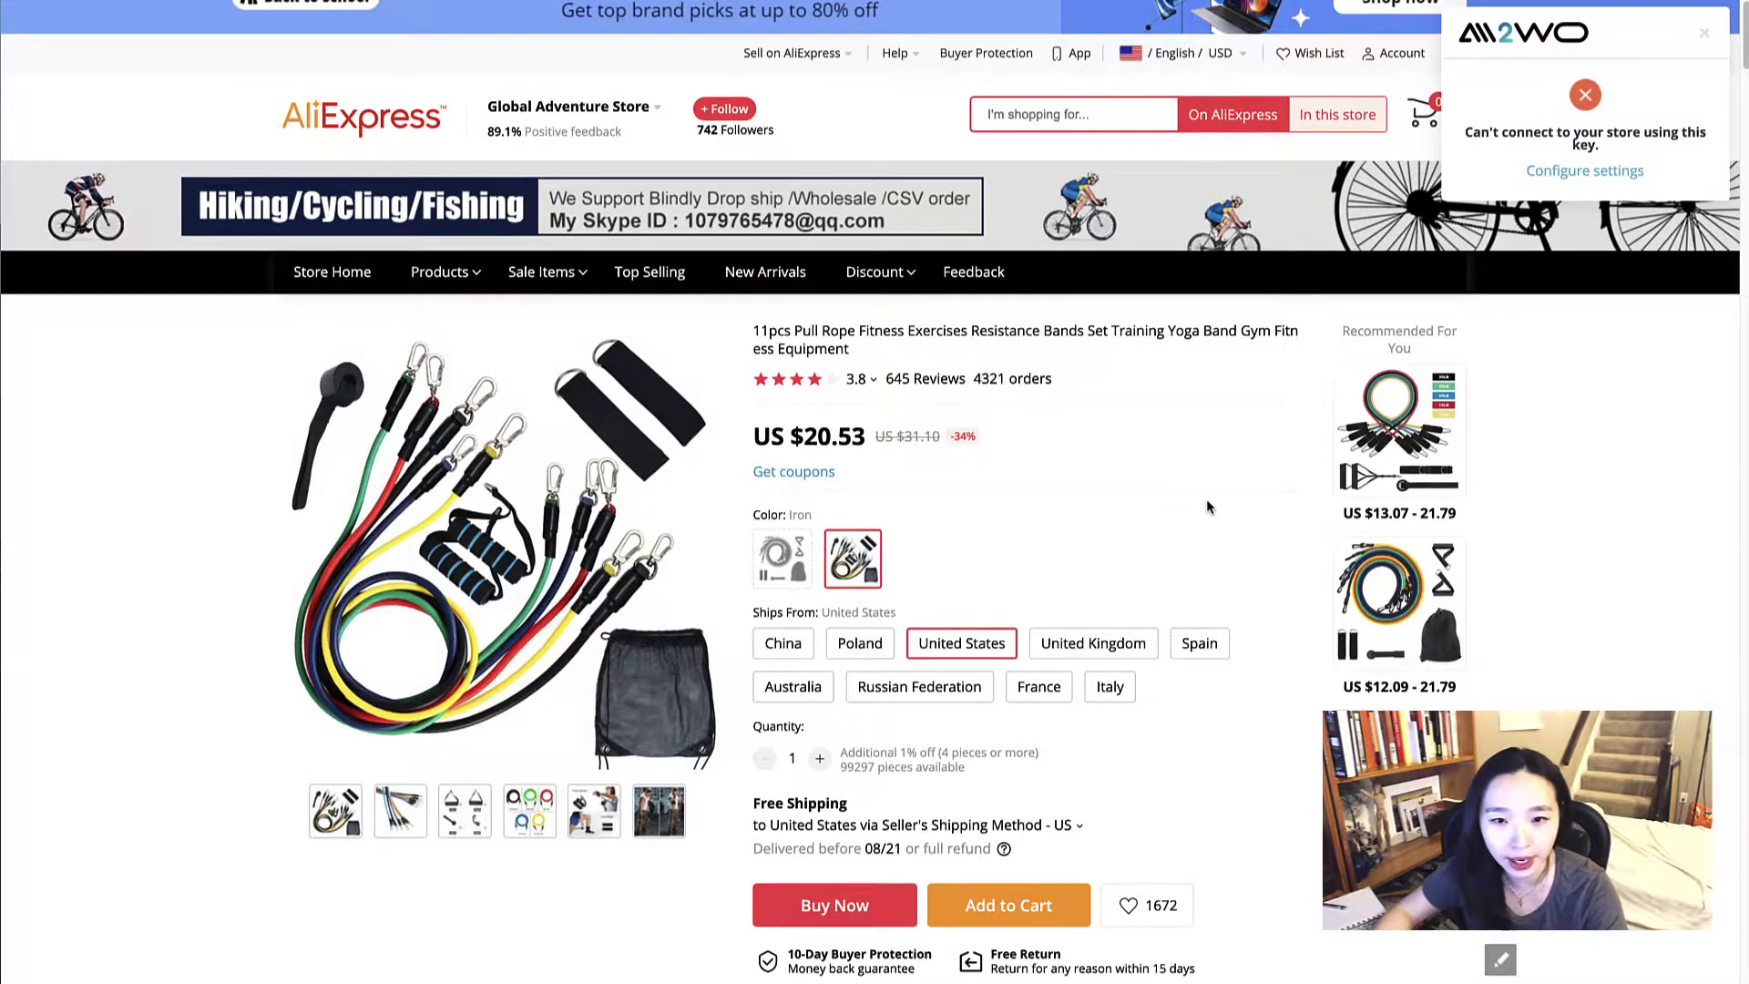
{"action": "scroll", "coordinate": [1206, 499], "scroll_direction": "down", "scroll_amount": 1}
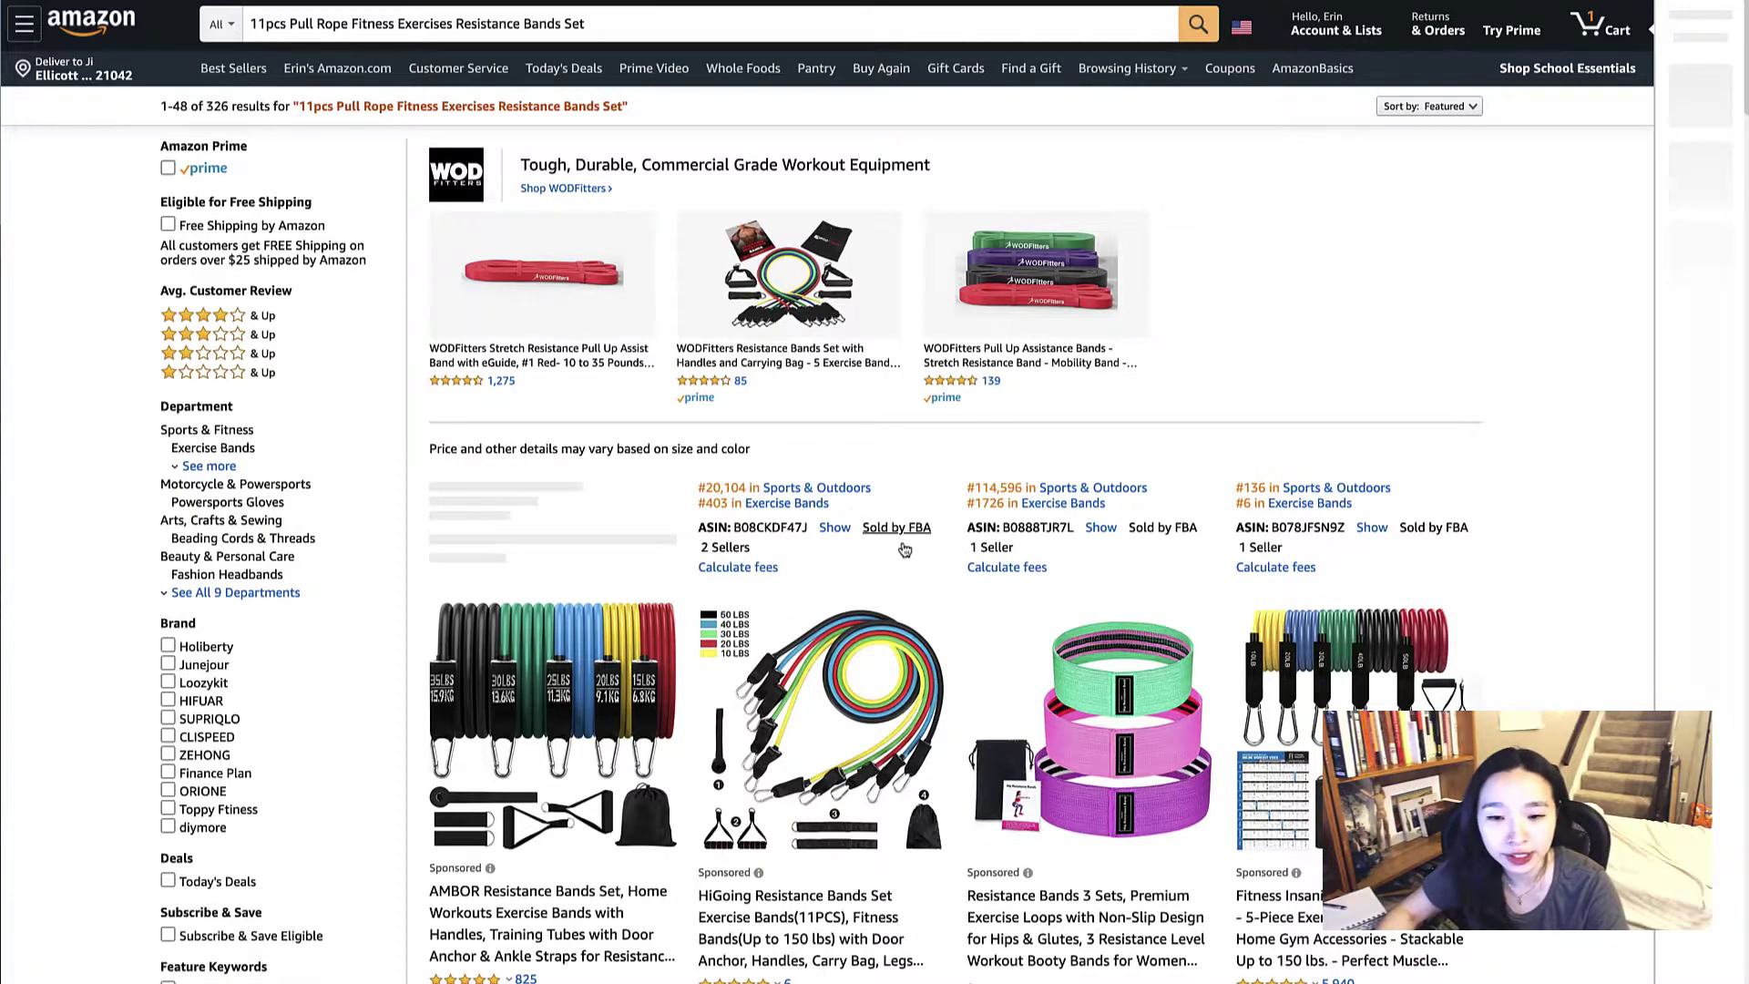
Step: Scroll through Amazon's 326 results for the bands set, comparing competitor prices
{"action": "scroll", "coordinate": [907, 547], "scroll_direction": "down", "scroll_amount": 1}
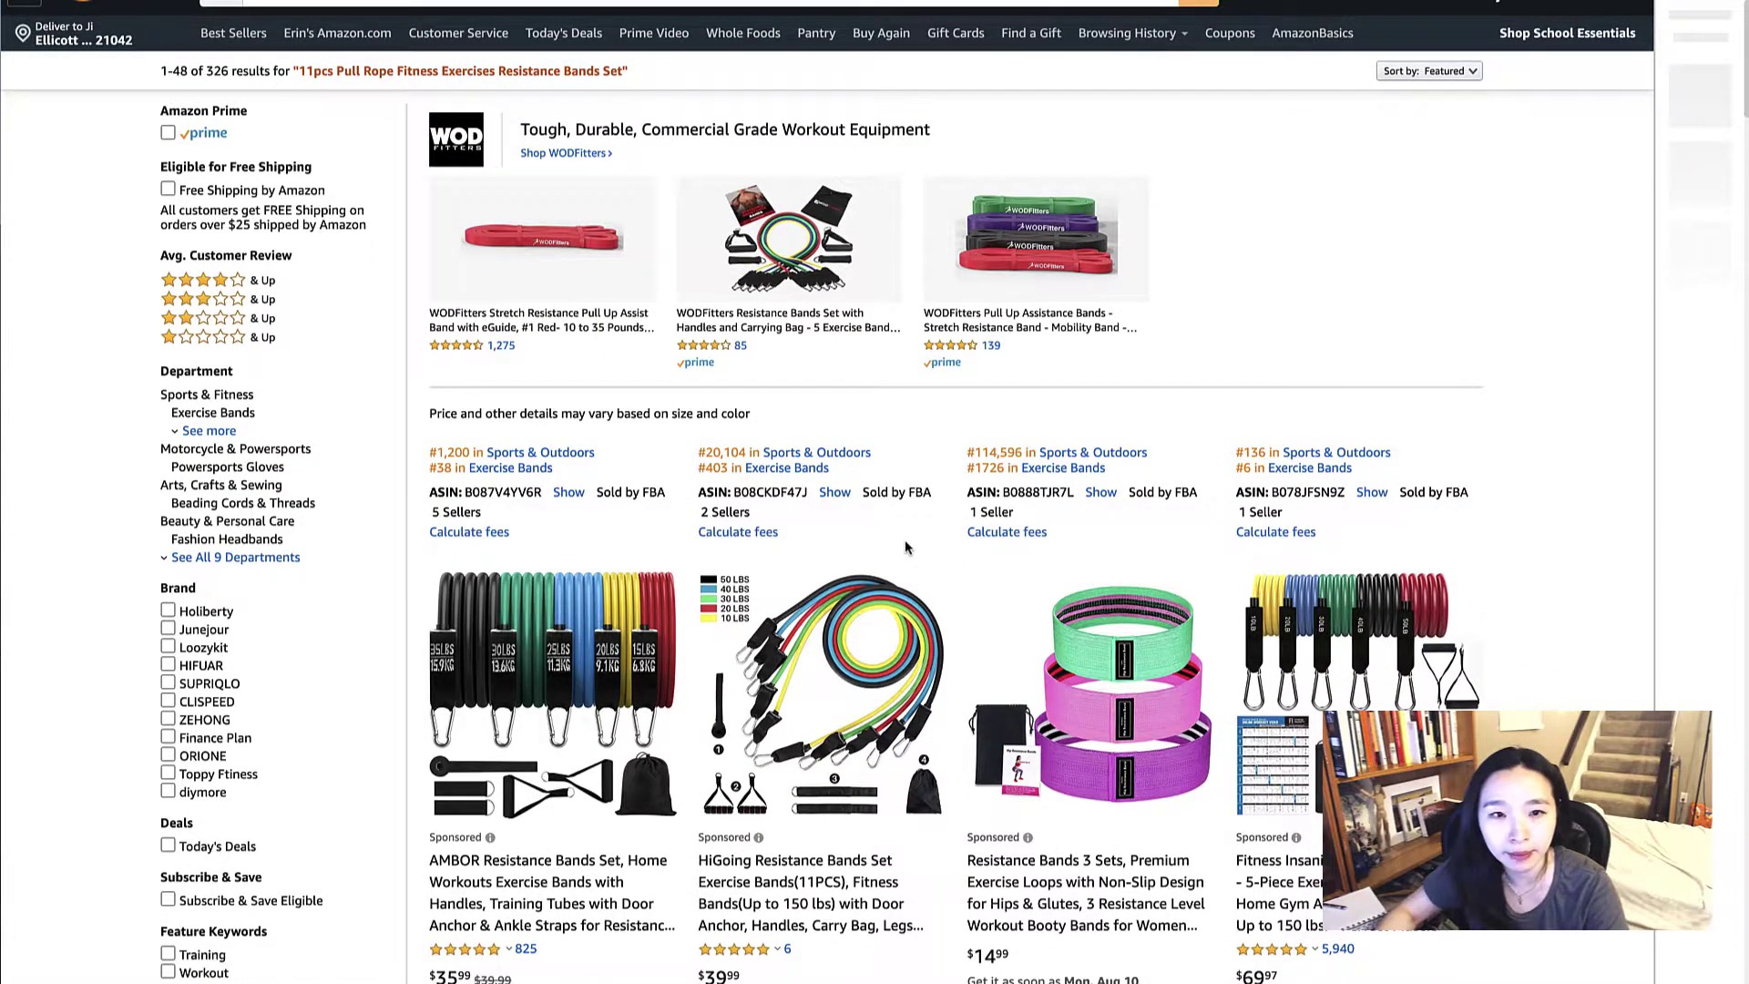
{"action": "scroll", "coordinate": [905, 540], "scroll_direction": "down", "scroll_amount": 5}
{"action": "scroll", "coordinate": [865, 510], "scroll_direction": "down", "scroll_amount": 1}
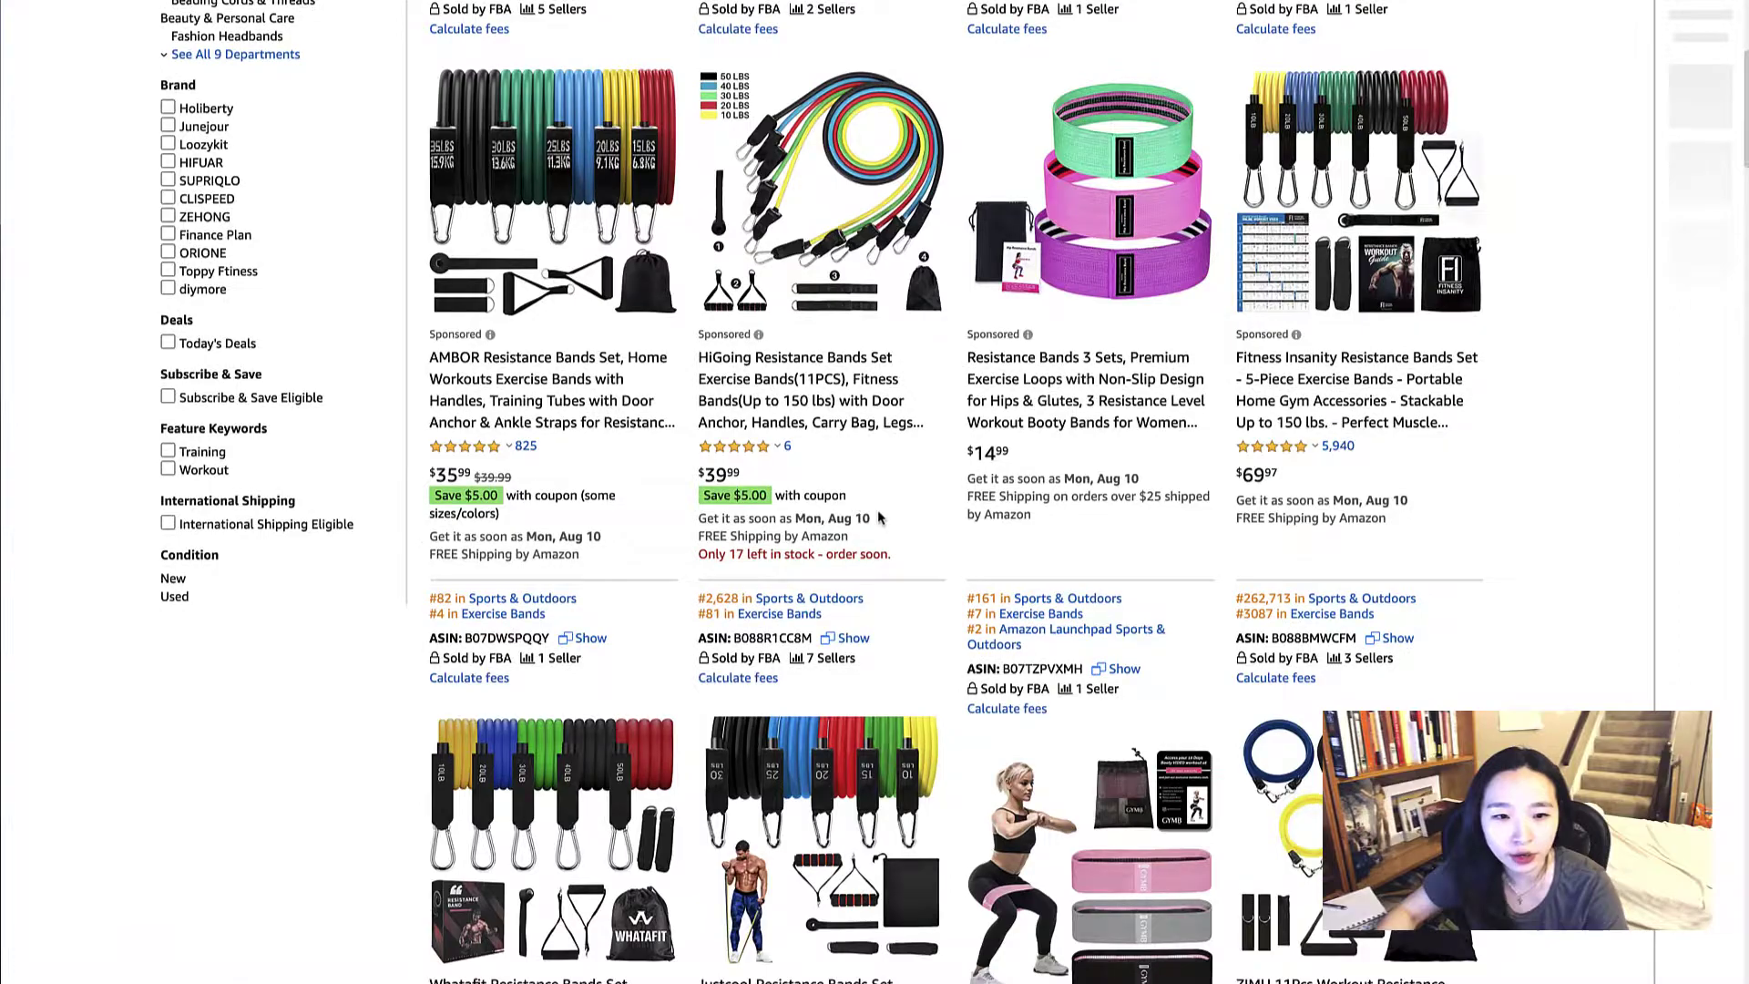
{"action": "scroll", "coordinate": [880, 518], "scroll_direction": "down", "scroll_amount": 10}
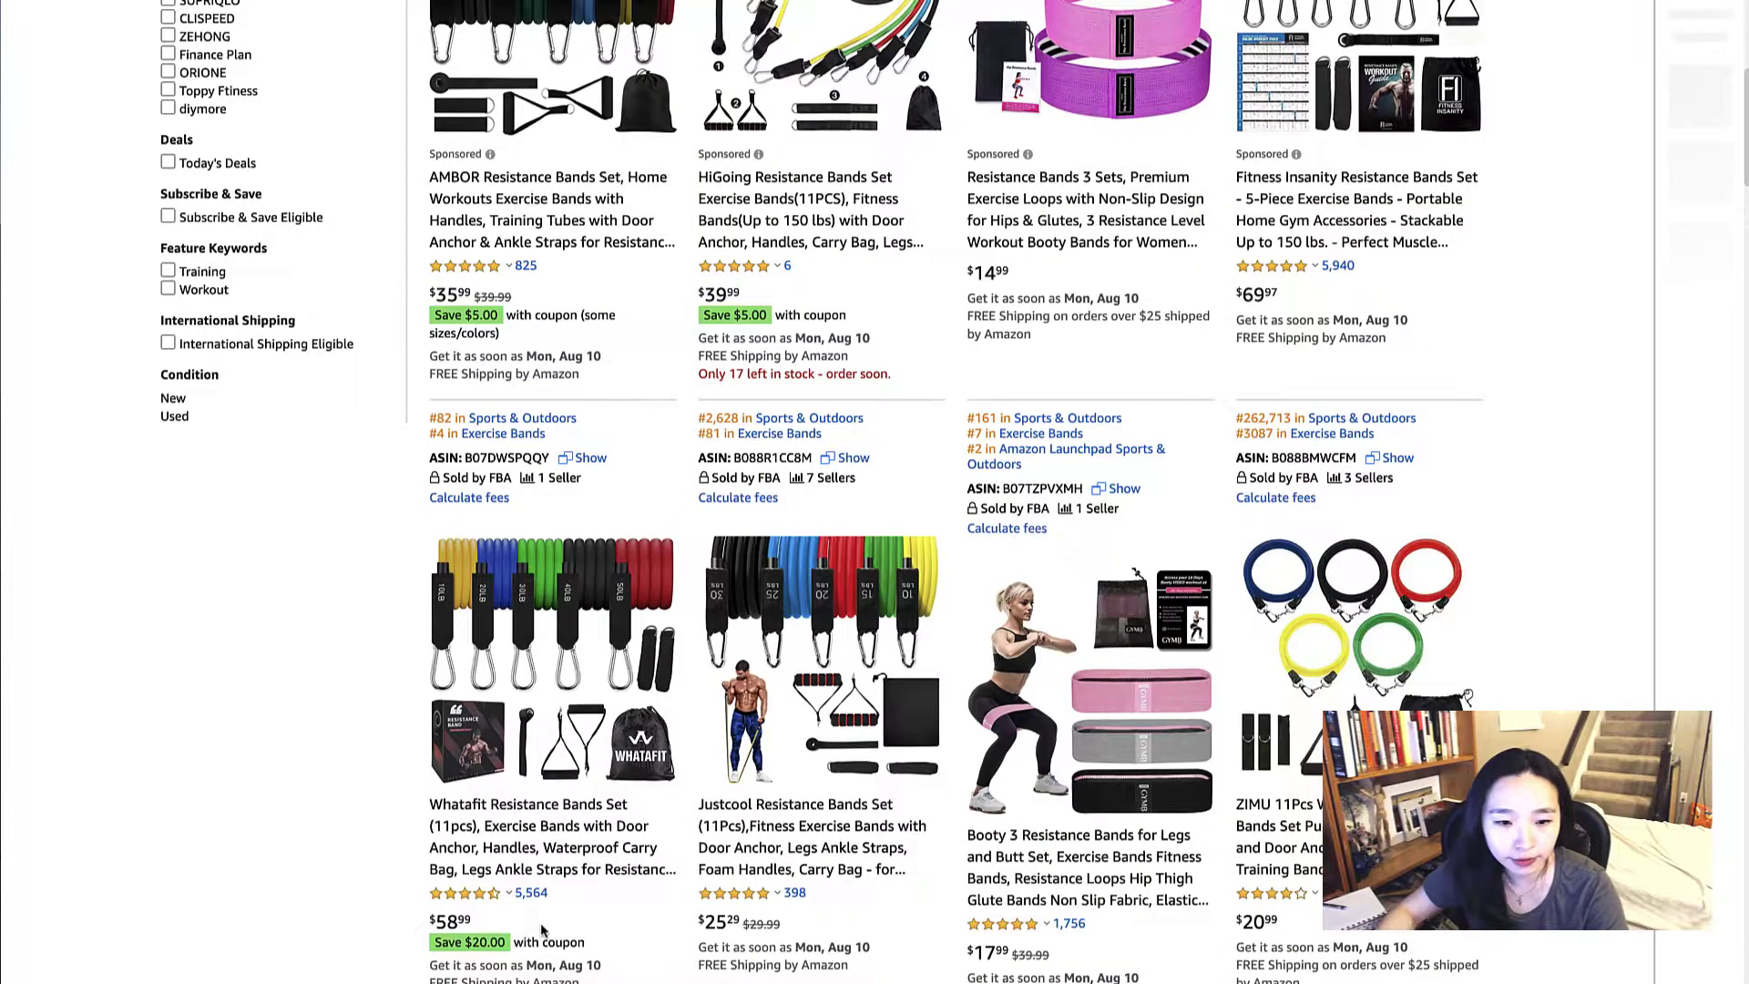
{"action": "scroll", "coordinate": [246, 737], "scroll_direction": "up", "scroll_amount": 7}
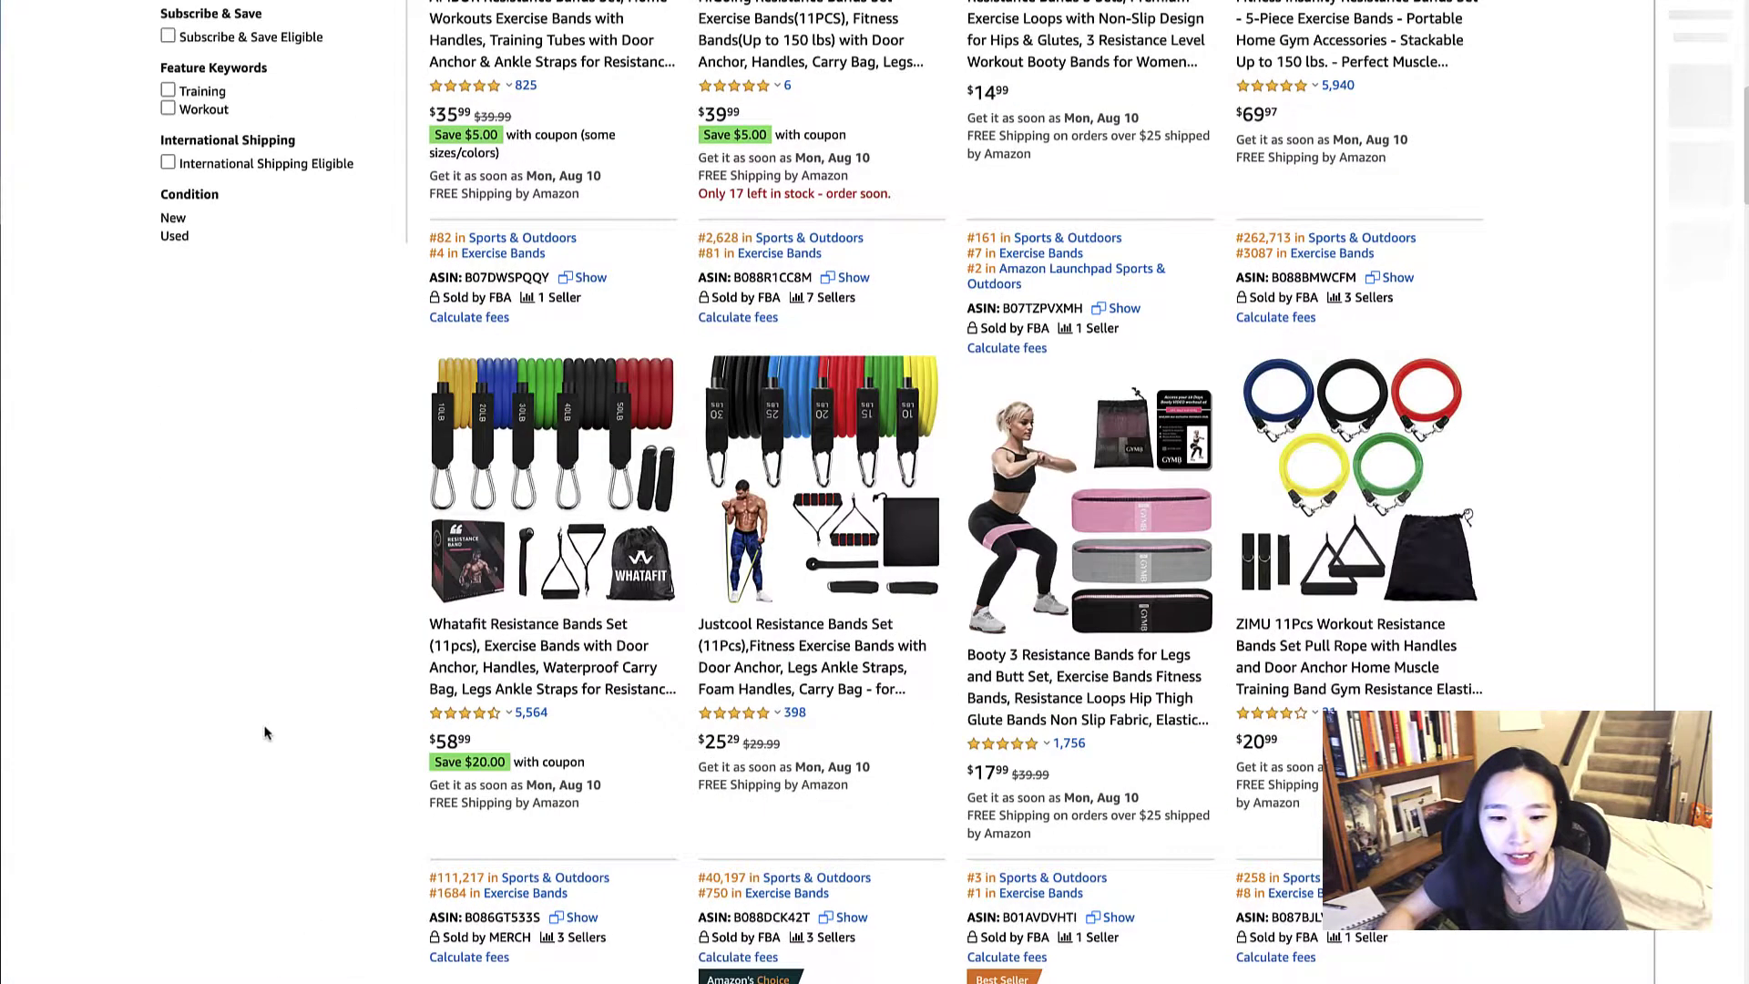
{"action": "scroll", "coordinate": [274, 735], "scroll_direction": "down", "scroll_amount": 1}
{"action": "scroll", "coordinate": [380, 698], "scroll_direction": "up", "scroll_amount": 3}
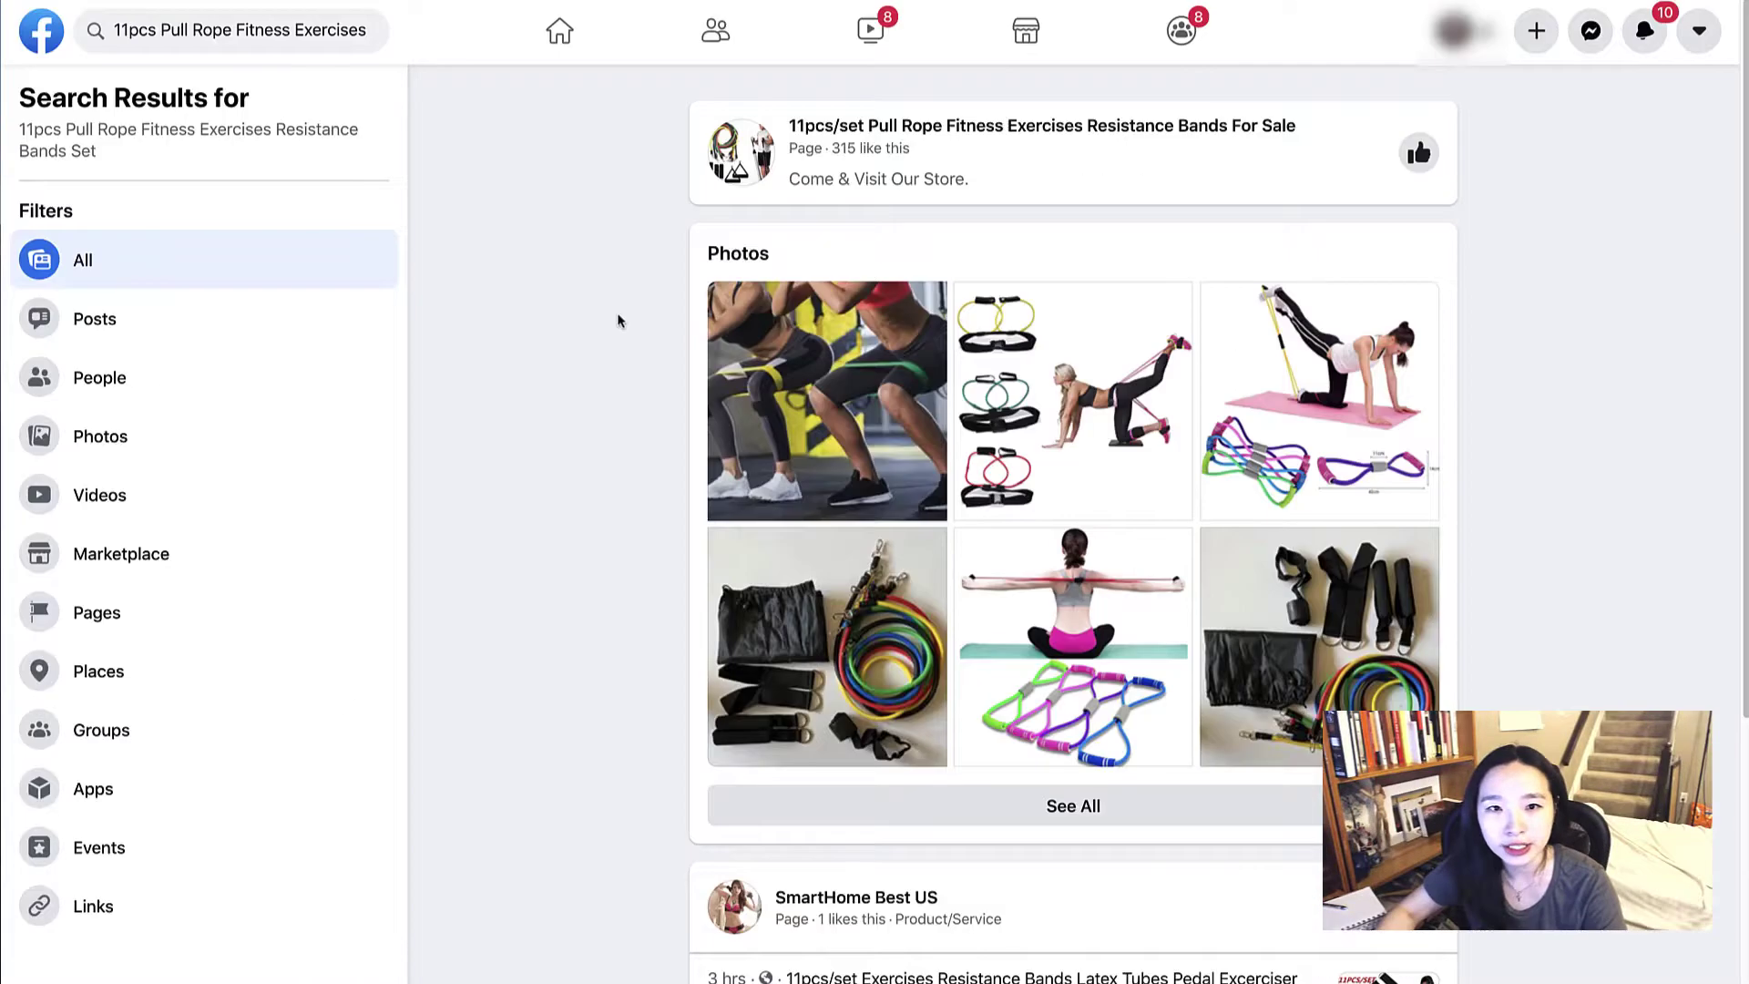
{"action": "scroll", "coordinate": [617, 593], "scroll_direction": "down", "scroll_amount": 15}
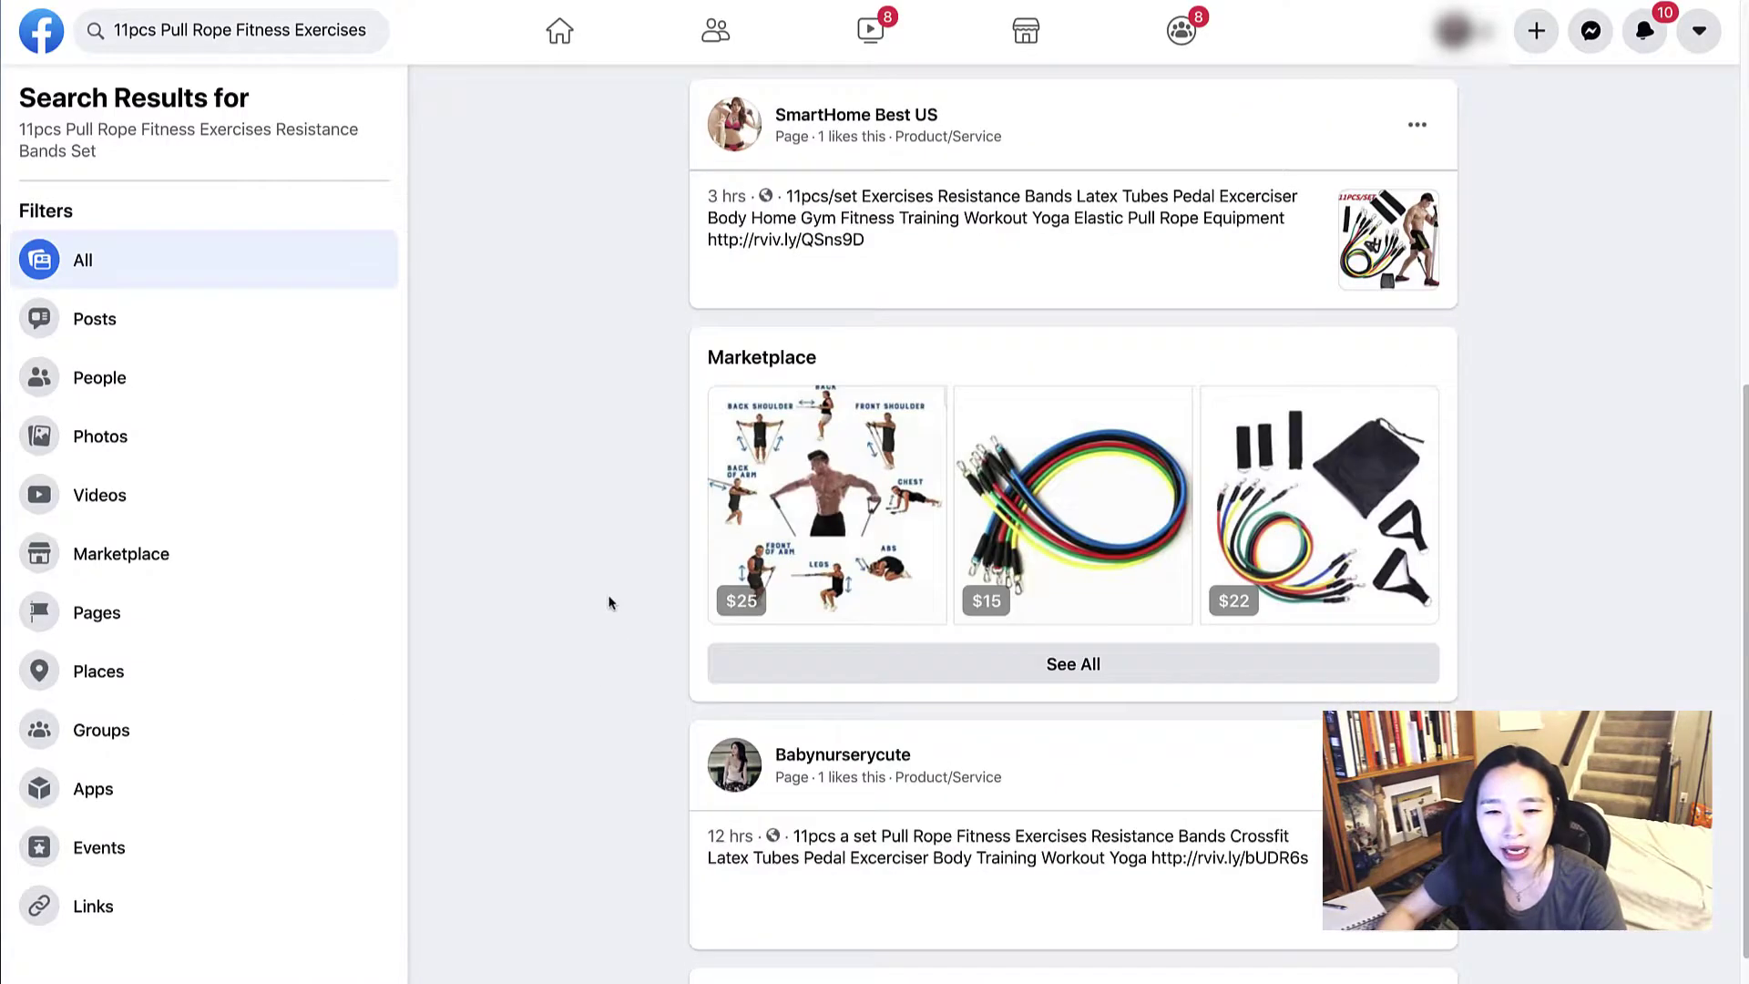
Step: Scroll the Facebook results for the bands set past posts, Marketplace listings and videos
{"action": "scroll", "coordinate": [583, 608], "scroll_direction": "down", "scroll_amount": 7}
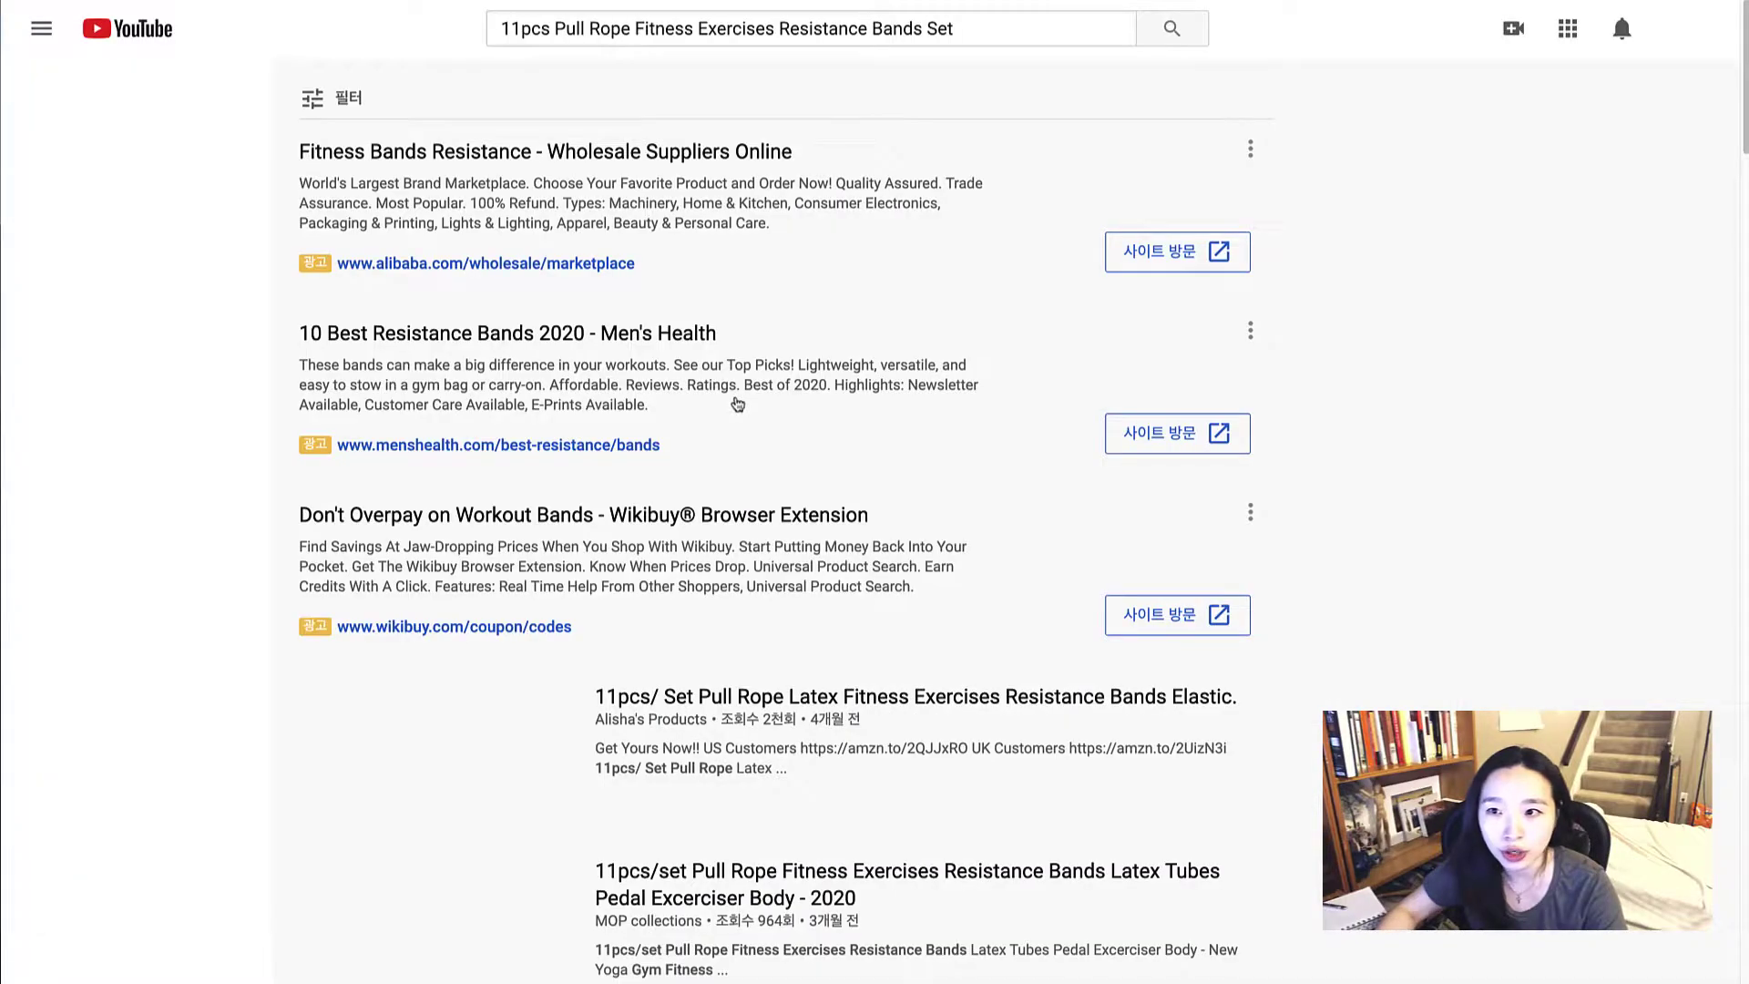
{"action": "scroll", "coordinate": [738, 403], "scroll_direction": "down", "scroll_amount": 9}
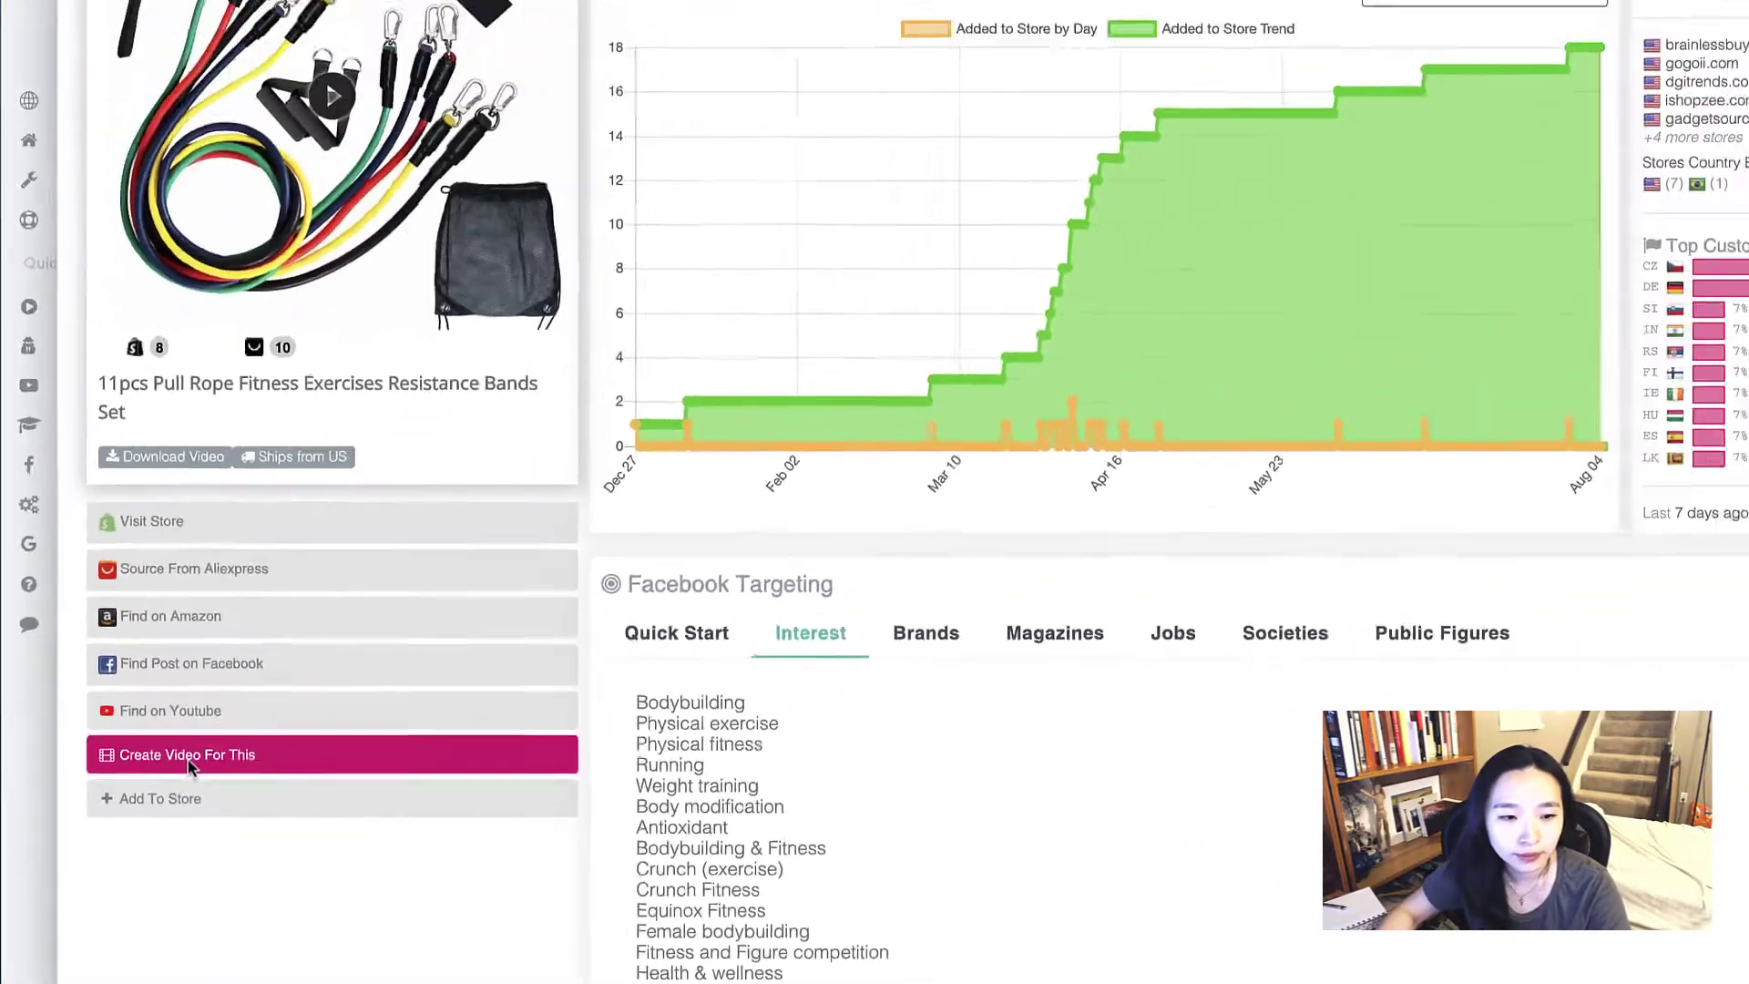
Step: Enter video captions 'best product', 'only $12.99', 'don't miss out' and brand name 'ER'
{"action": "left_click", "coordinate": [189, 756]}
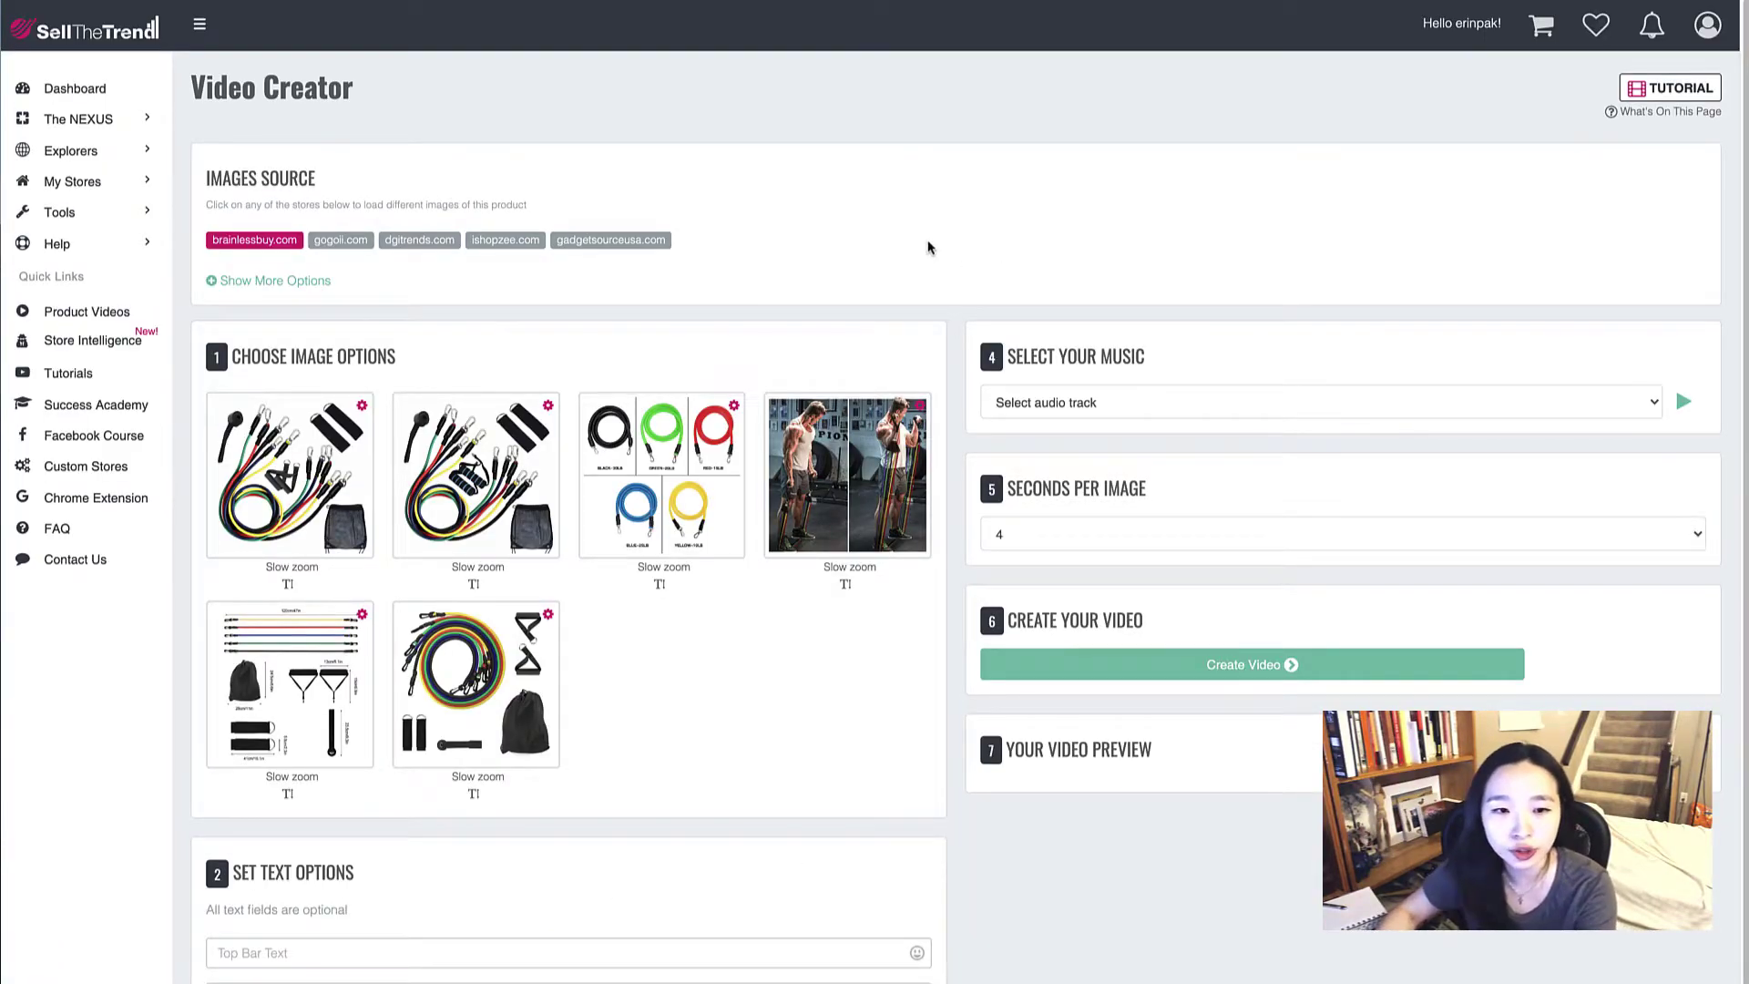
{"action": "scroll", "coordinate": [638, 511], "scroll_direction": "down", "scroll_amount": 2}
{"action": "left_click", "coordinate": [357, 769]}
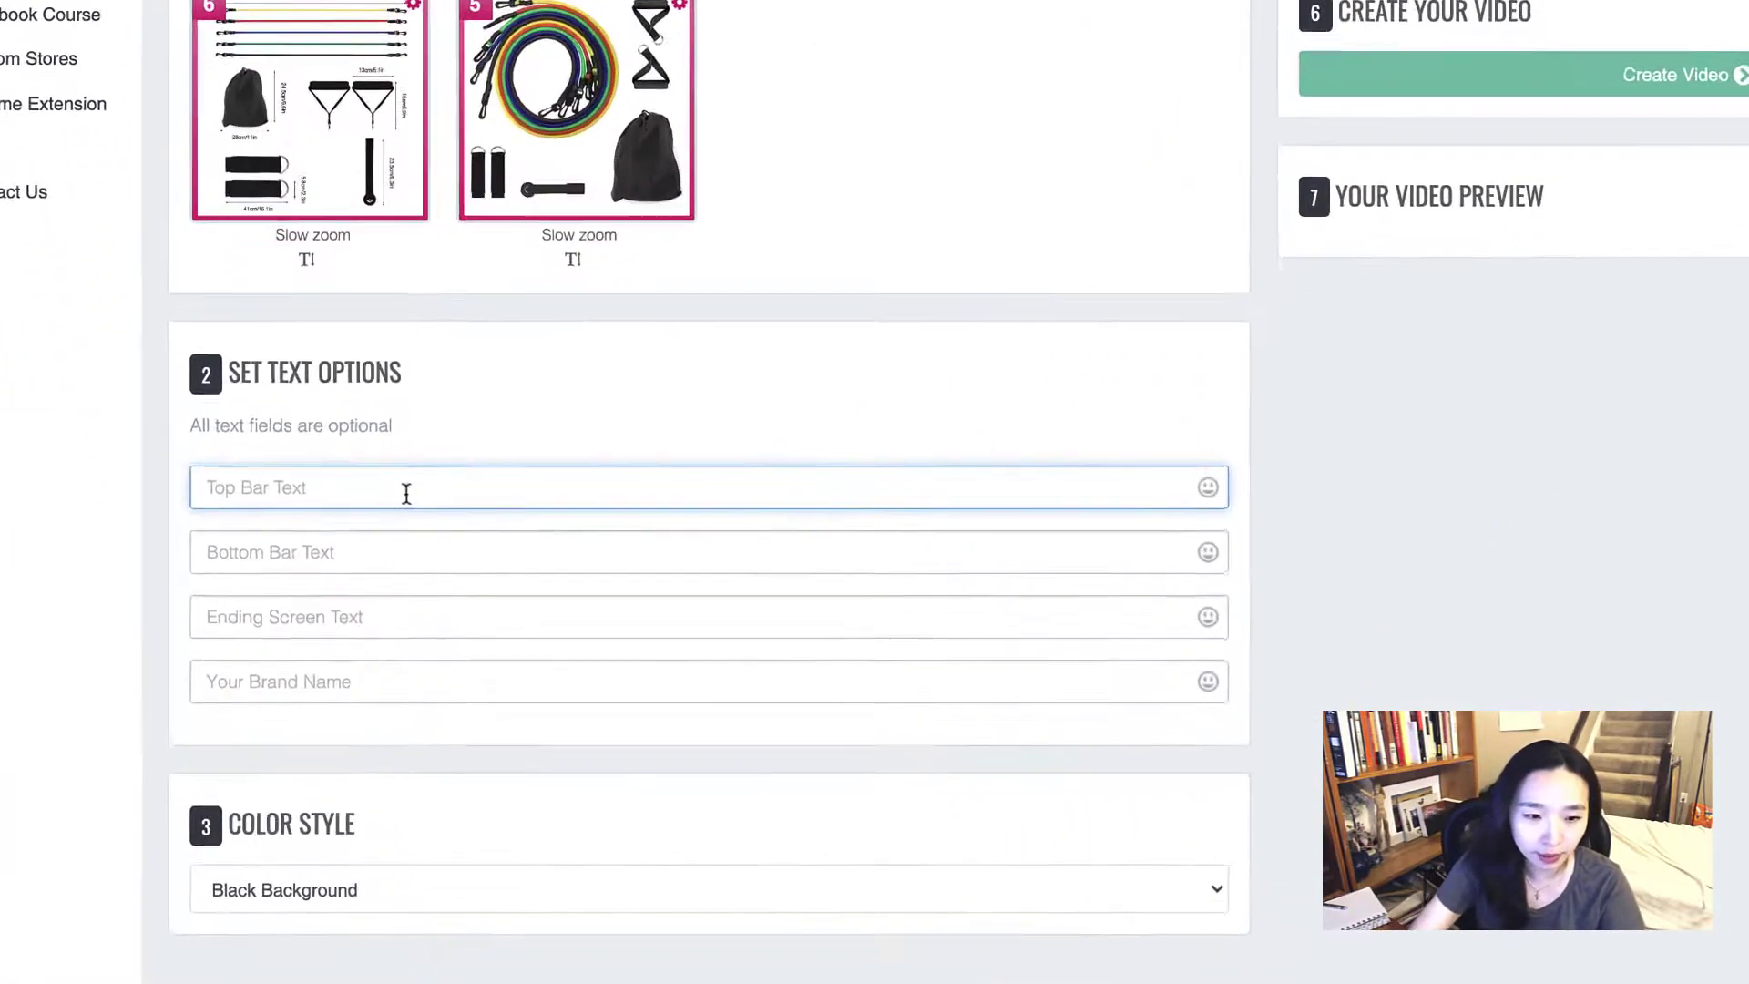
{"action": "type", "text": "best product"}
{"action": "key", "text": "Tab"}
{"action": "type", "text": "only "}
{"action": "type", "text": "12.99"}
{"action": "key", "text": "Tab"}
{"action": "type", "text": "don't mis"}
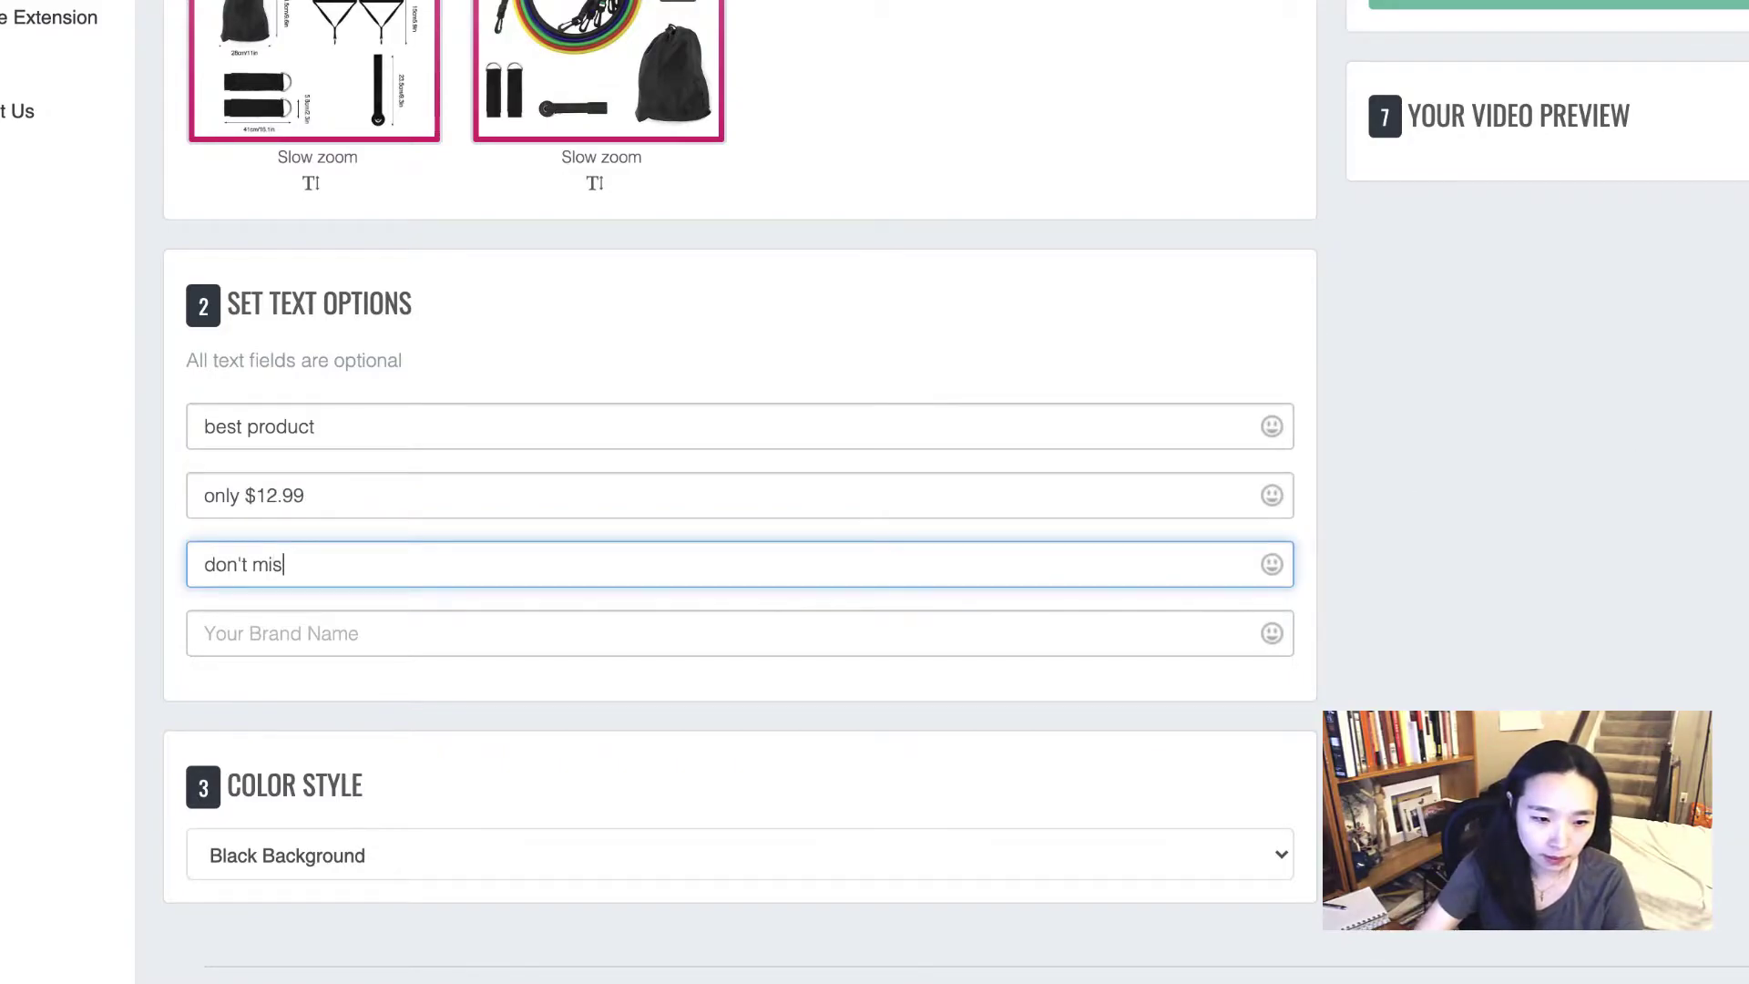
{"action": "type", "text": "s puit"}
{"action": "key", "text": "BackSpace"}
{"action": "key", "text": "BackSpace"}
{"action": "key", "text": "BackSpace"}
{"action": "key", "text": "BackSpace"}
{"action": "type", "text": "out"}
{"action": "key", "text": "Tab"}
{"action": "type", "text": "ER"}
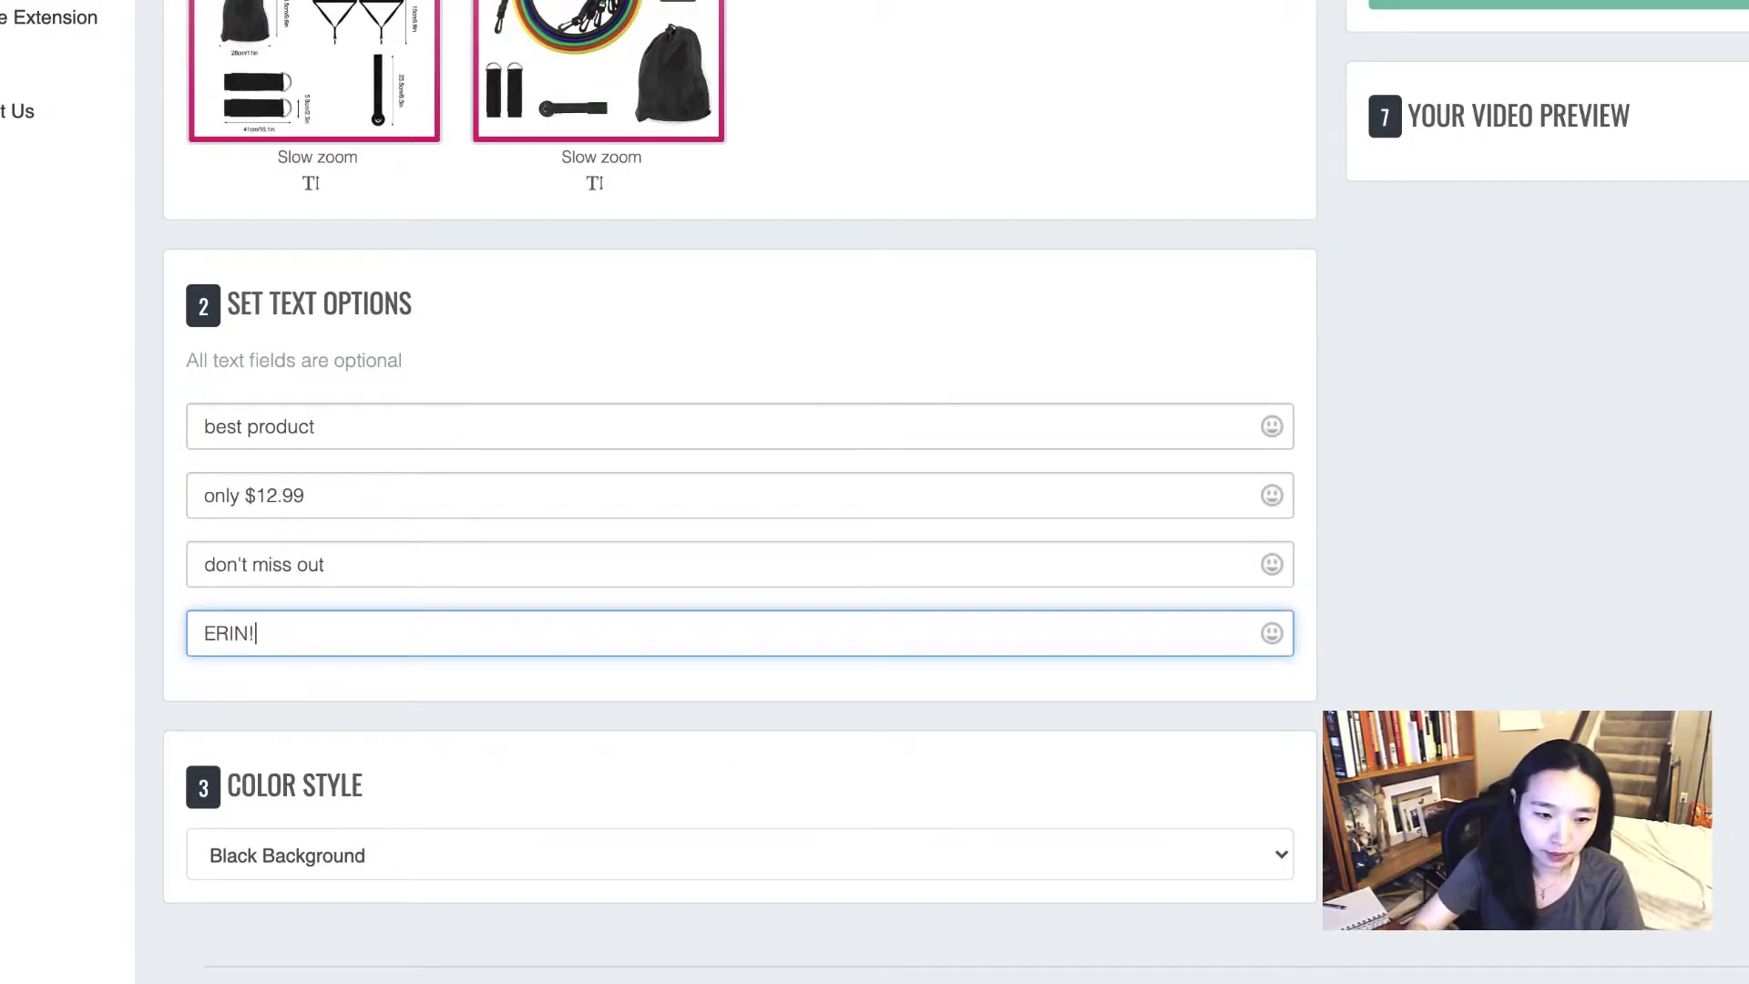
{"action": "left_click", "coordinate": [1600, 500]}
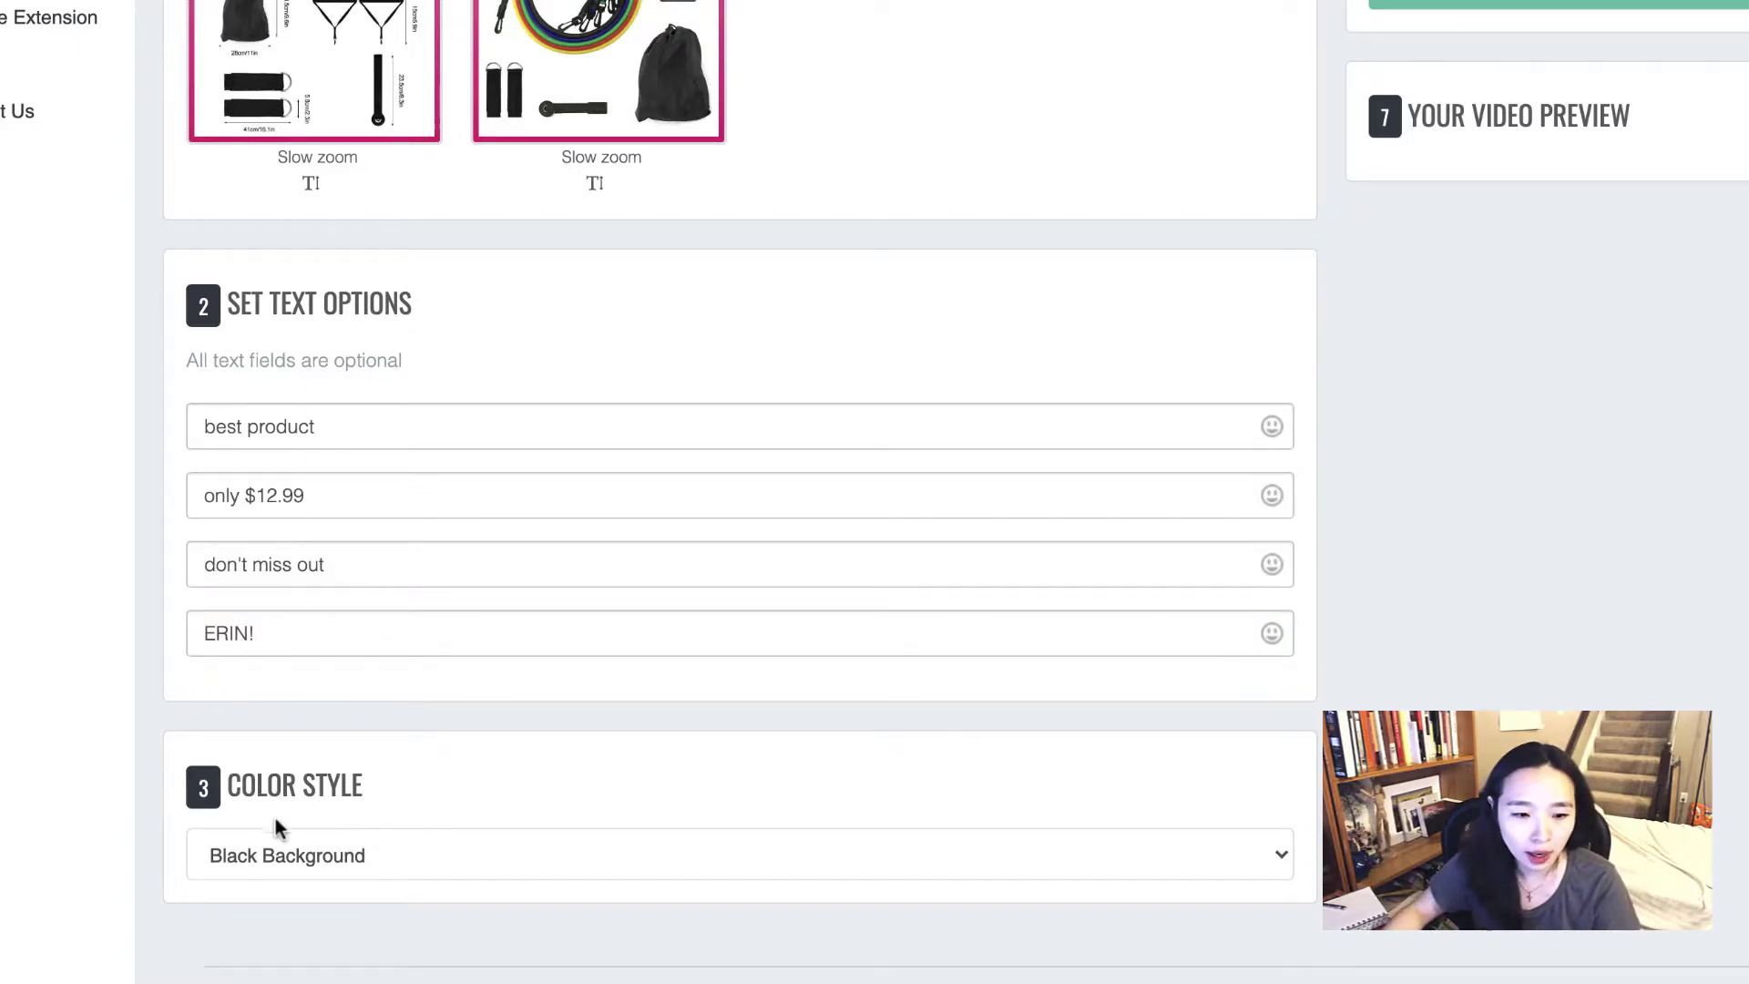
Step: Choose the Energy music track and show each image for 3 seconds
{"action": "left_click", "coordinate": [302, 862]}
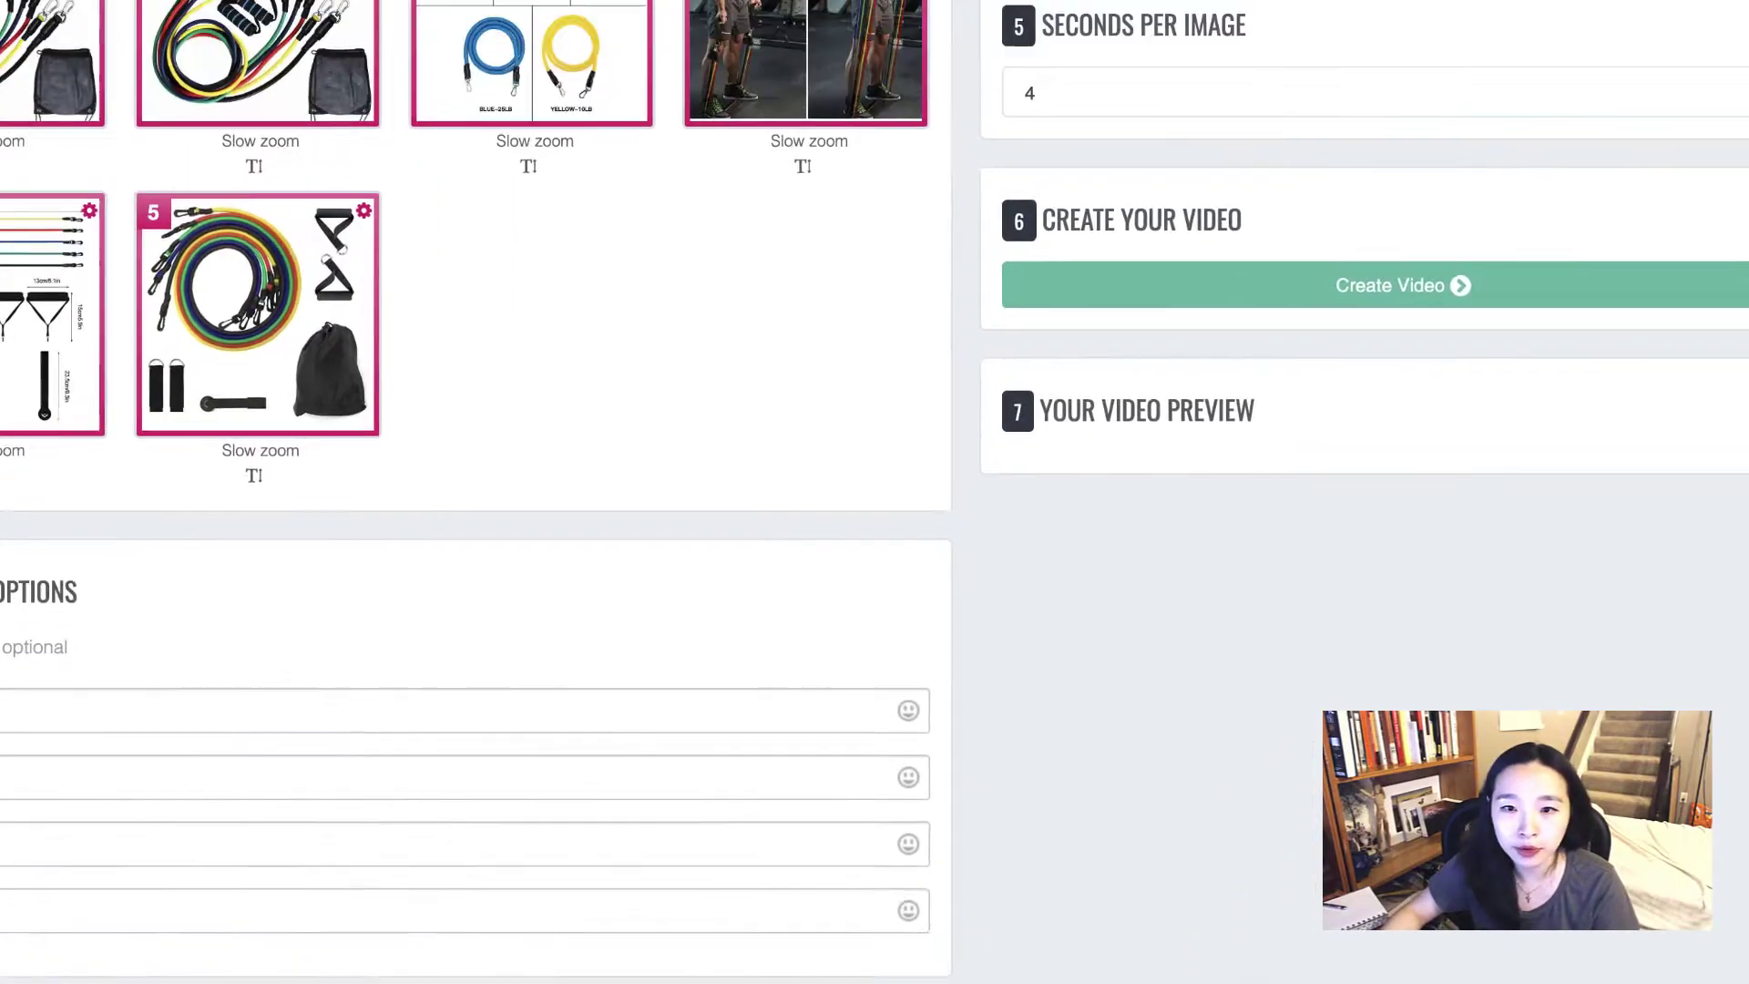
{"action": "left_click", "coordinate": [838, 303]}
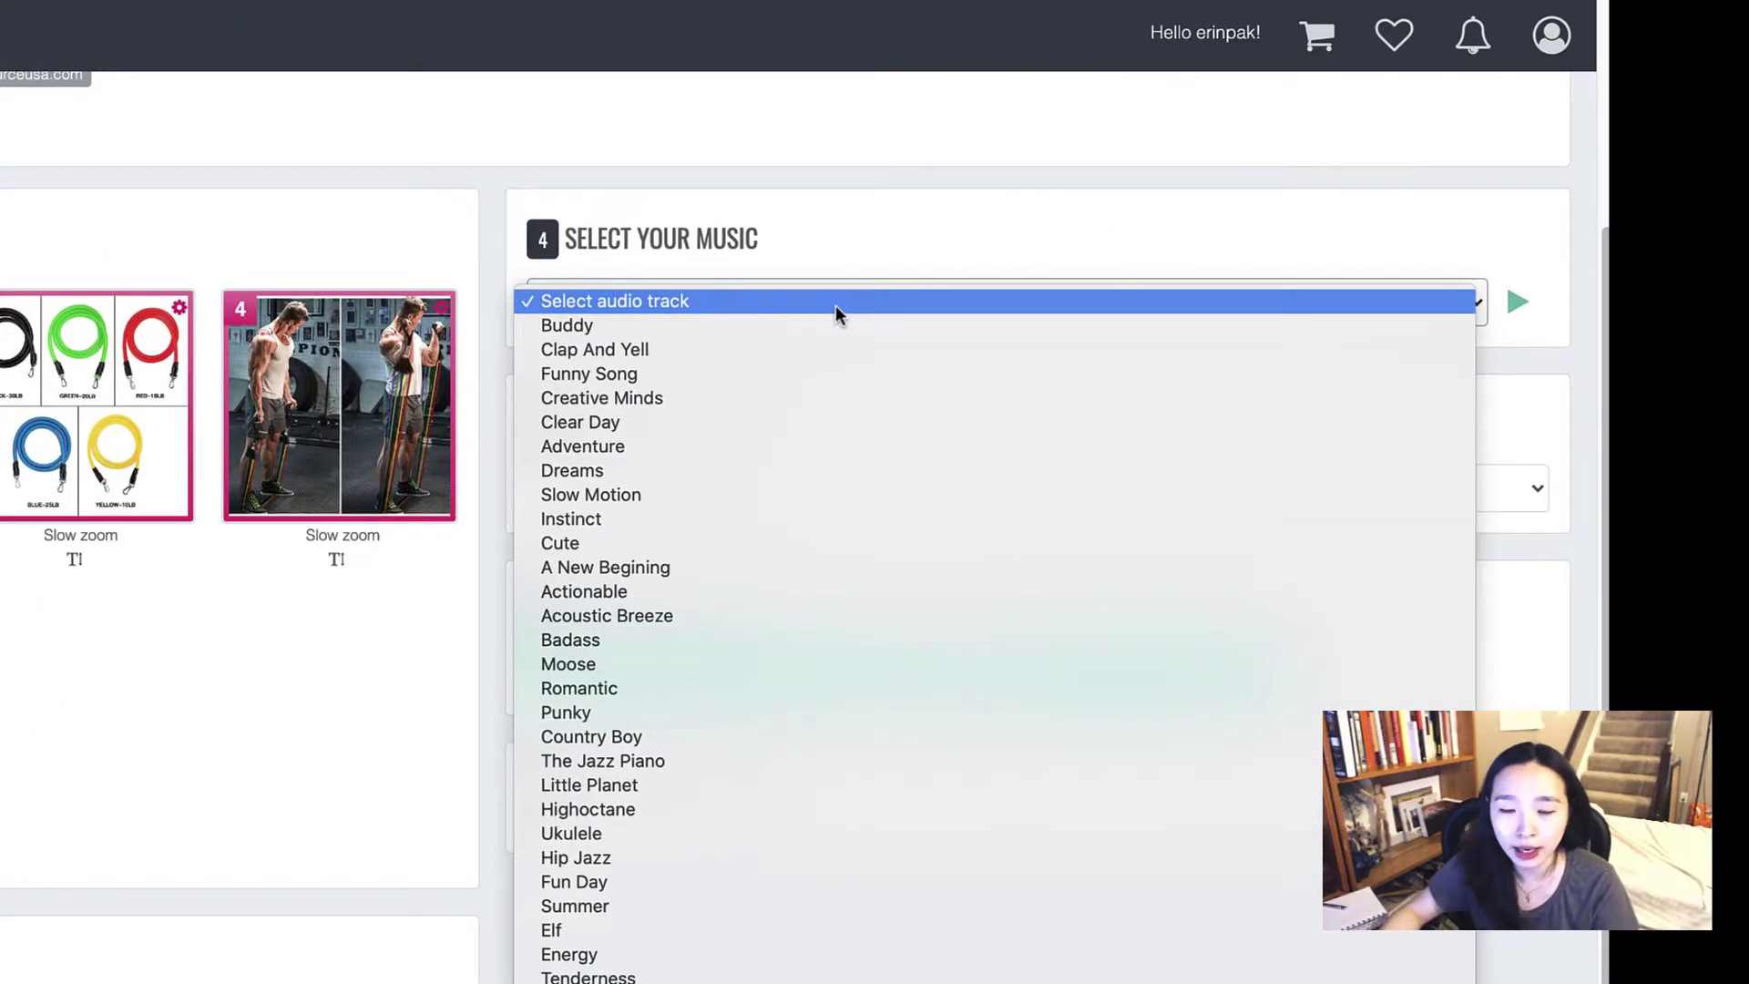
{"action": "left_click", "coordinate": [802, 954]}
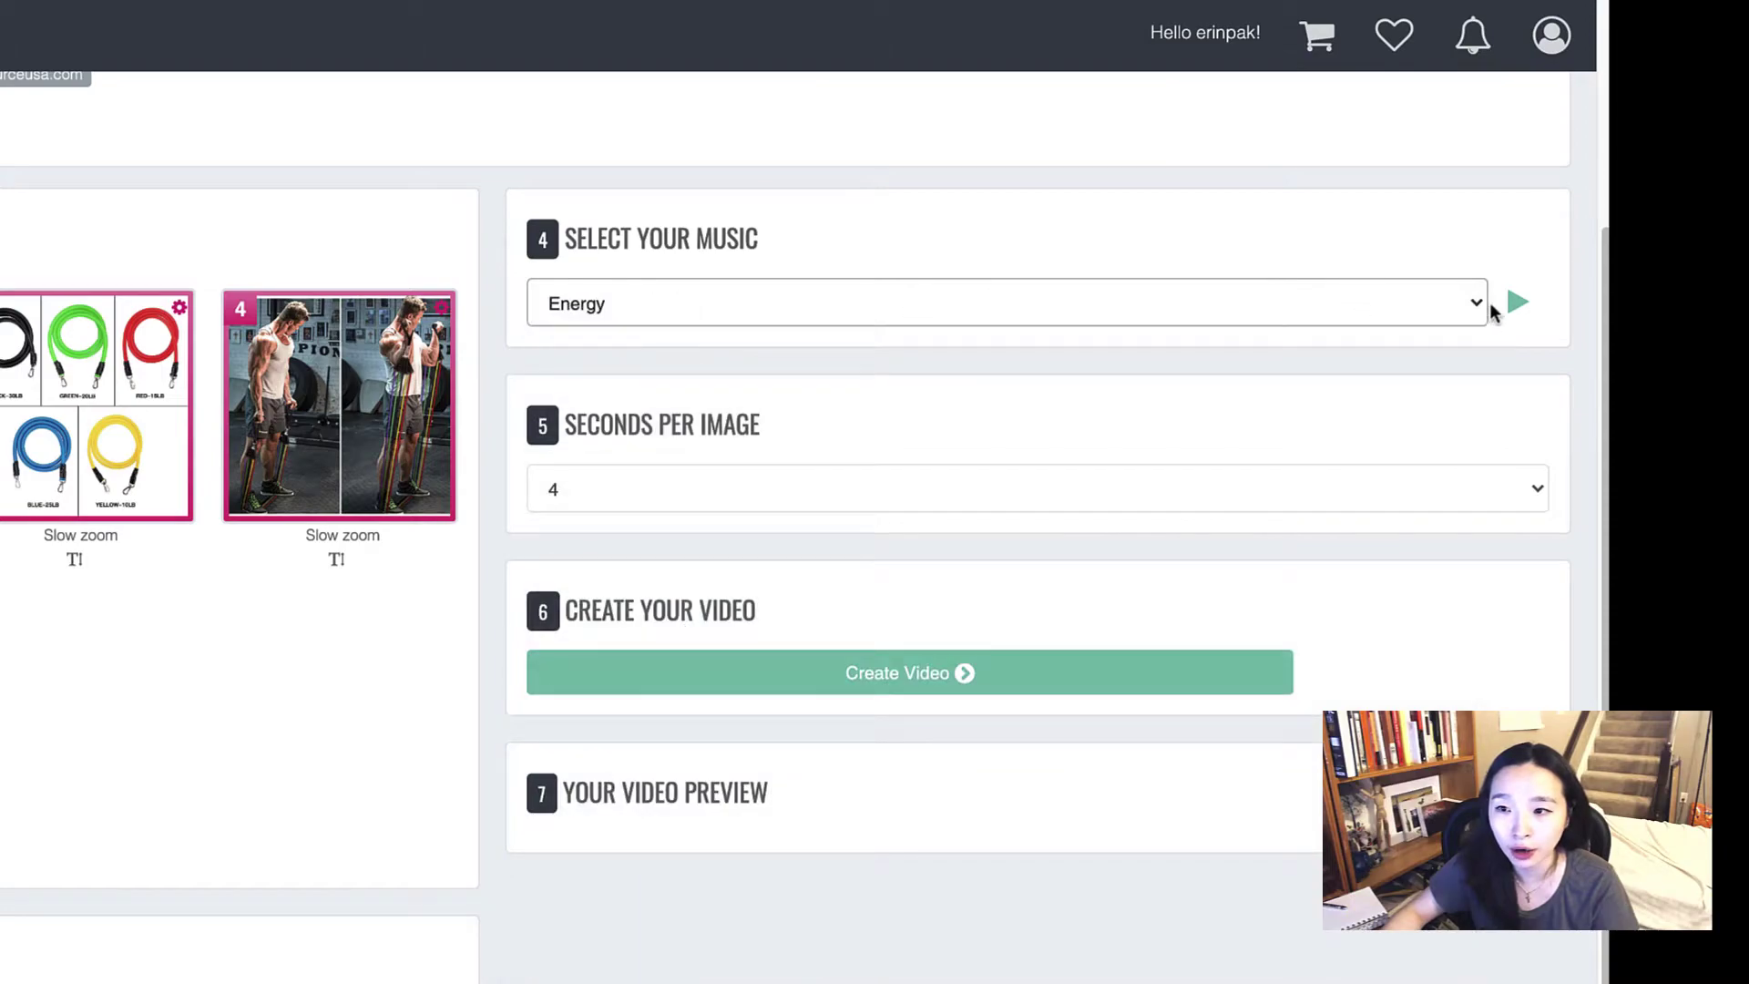
{"action": "left_click", "coordinate": [749, 489]}
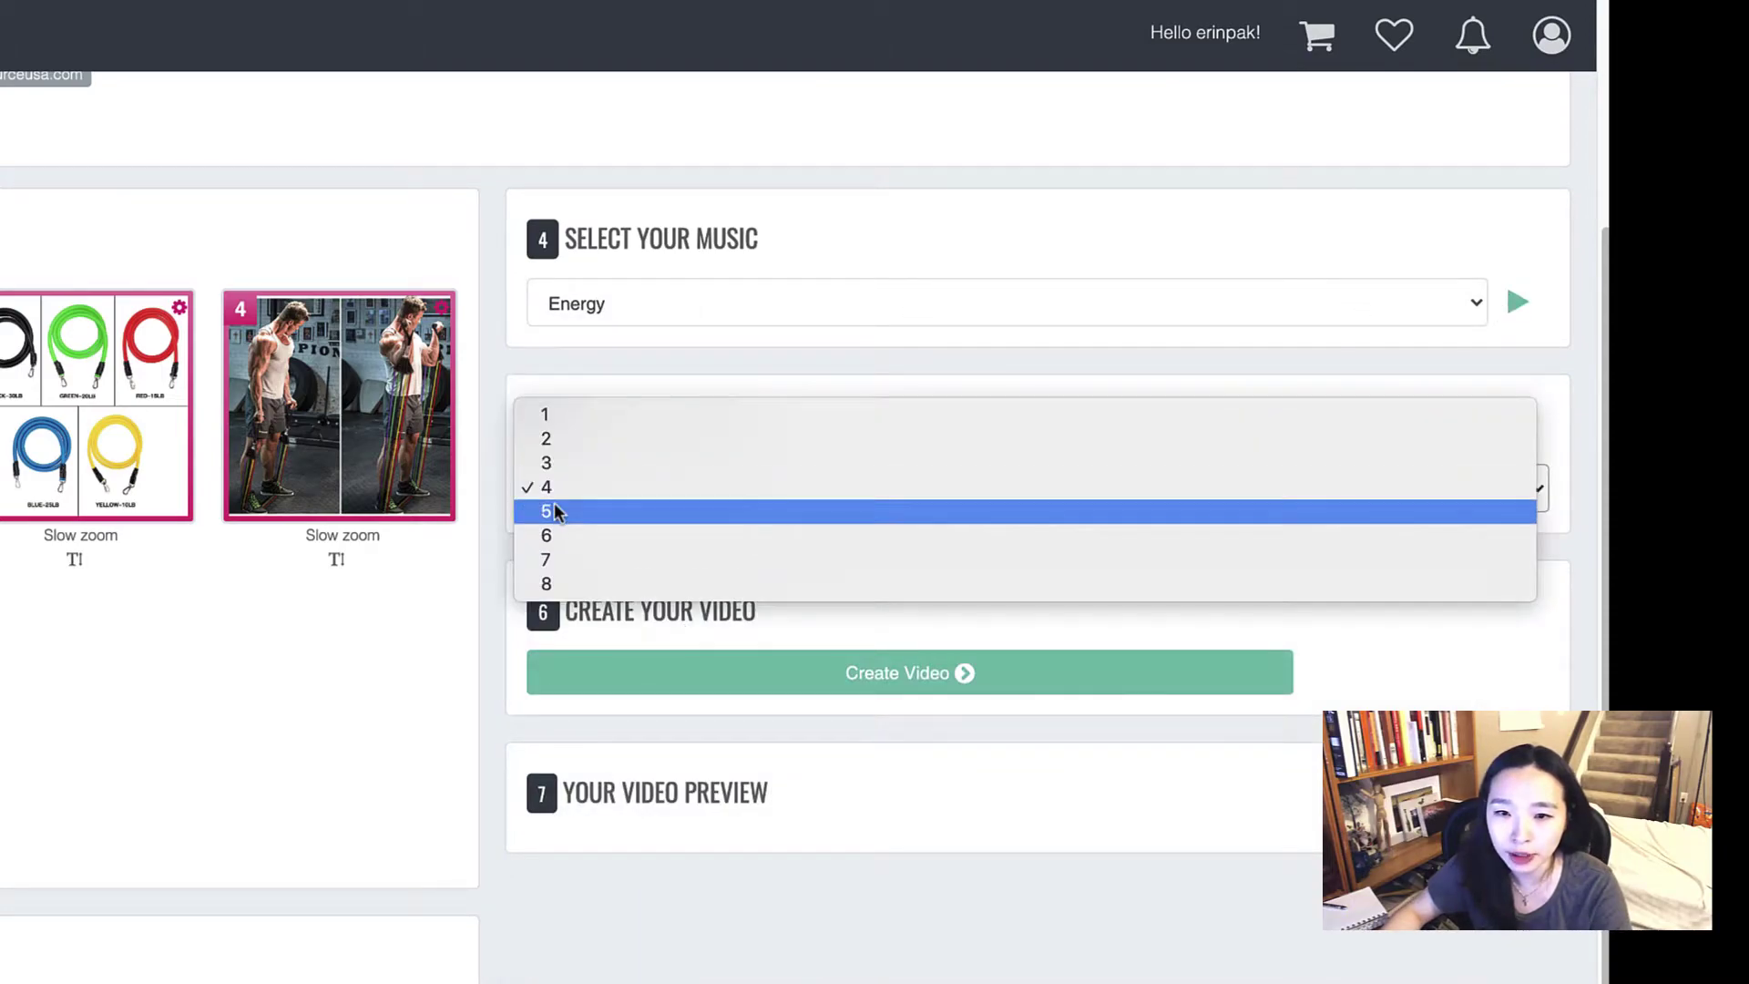
{"action": "left_click", "coordinate": [567, 464]}
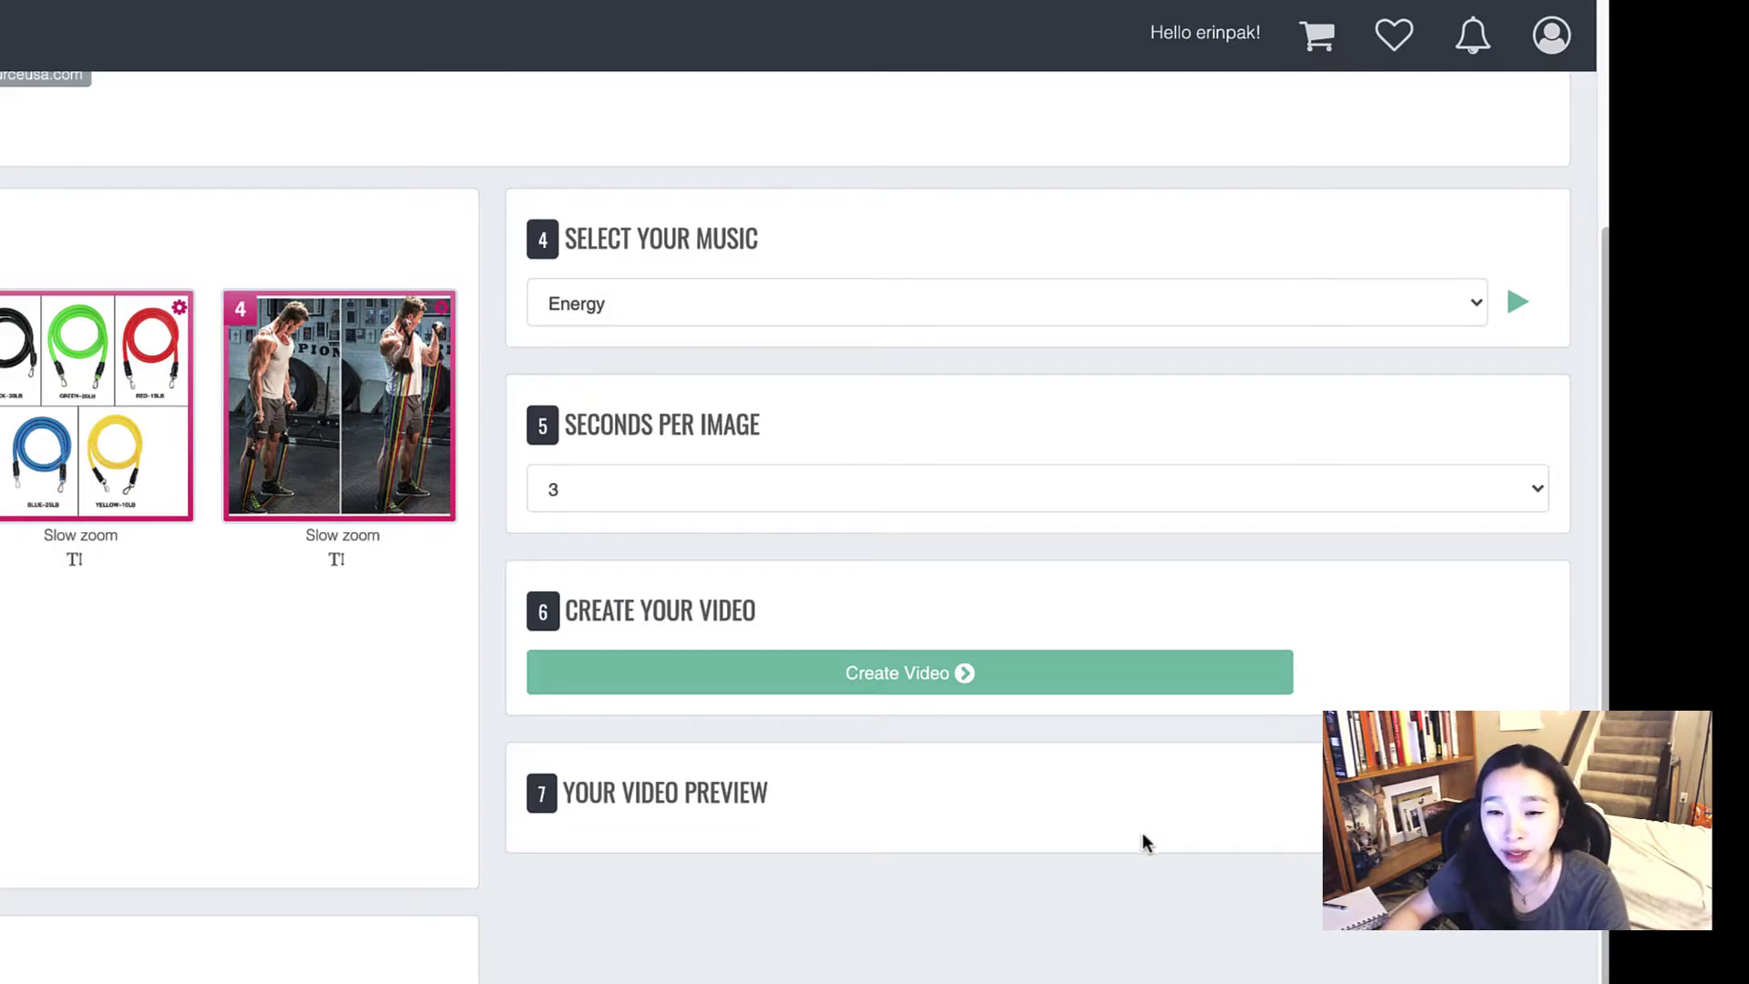
Step: Generate the 20-second promo video, then play and pause its preview
{"action": "left_click", "coordinate": [904, 673]}
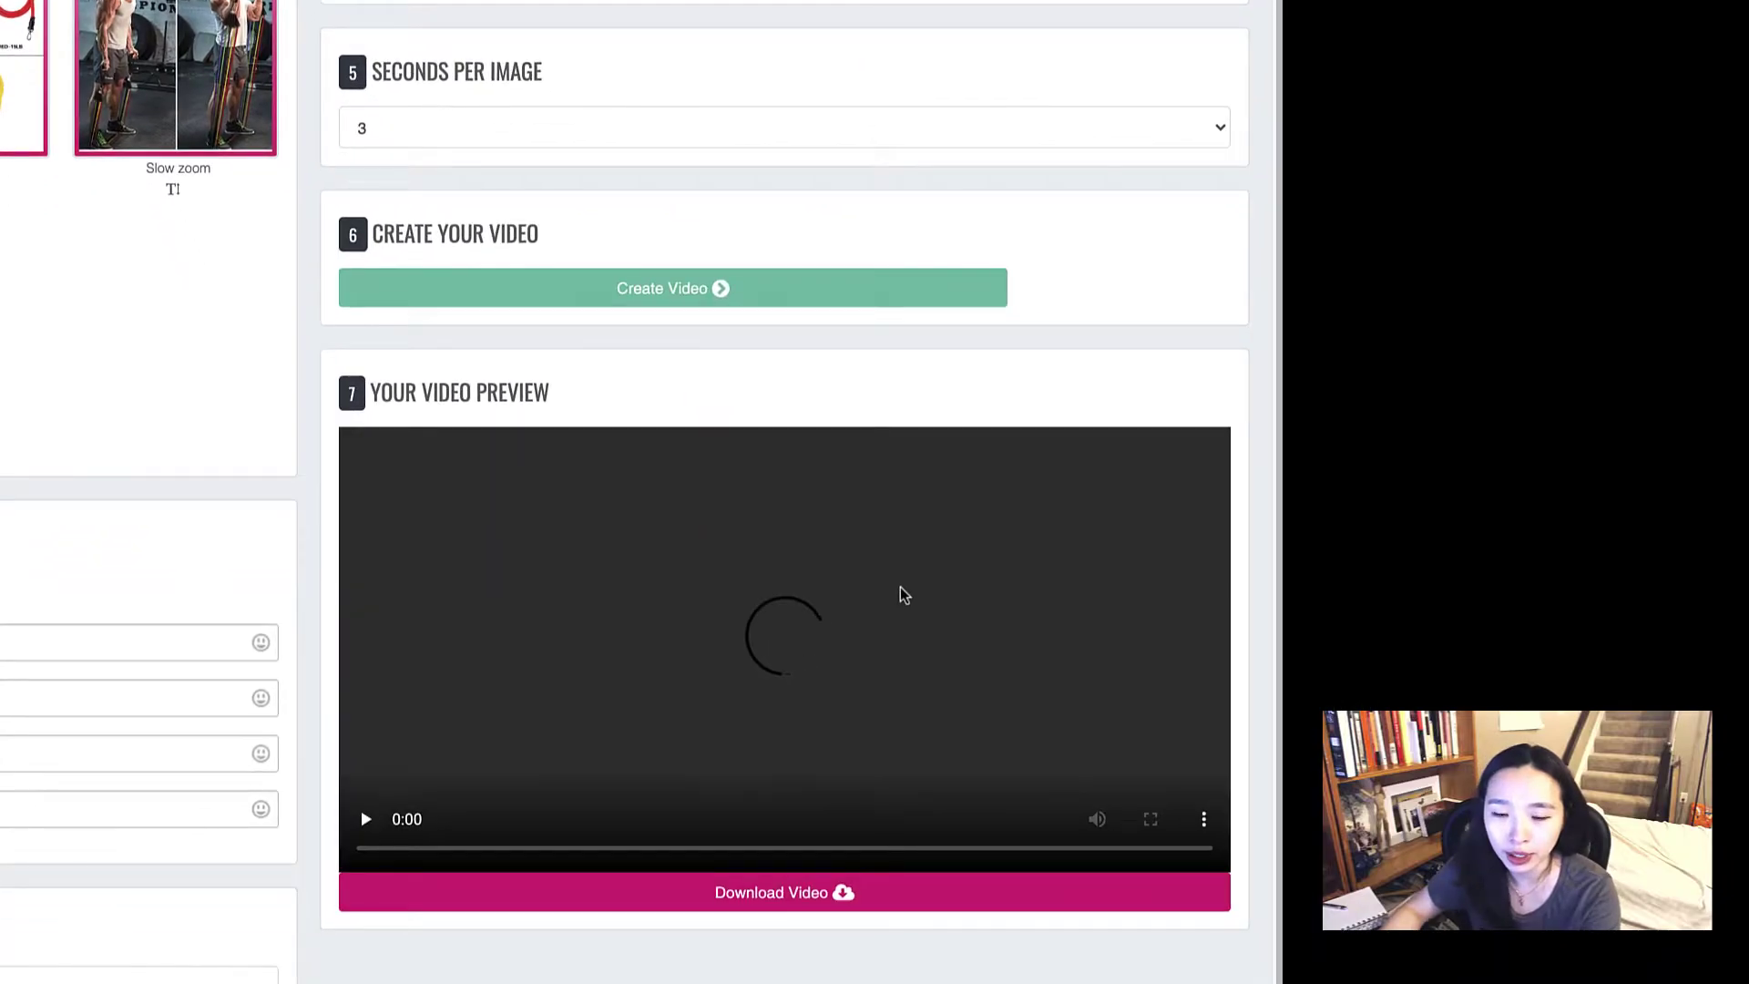
{"action": "scroll", "coordinate": [872, 583], "scroll_direction": "down", "scroll_amount": 5}
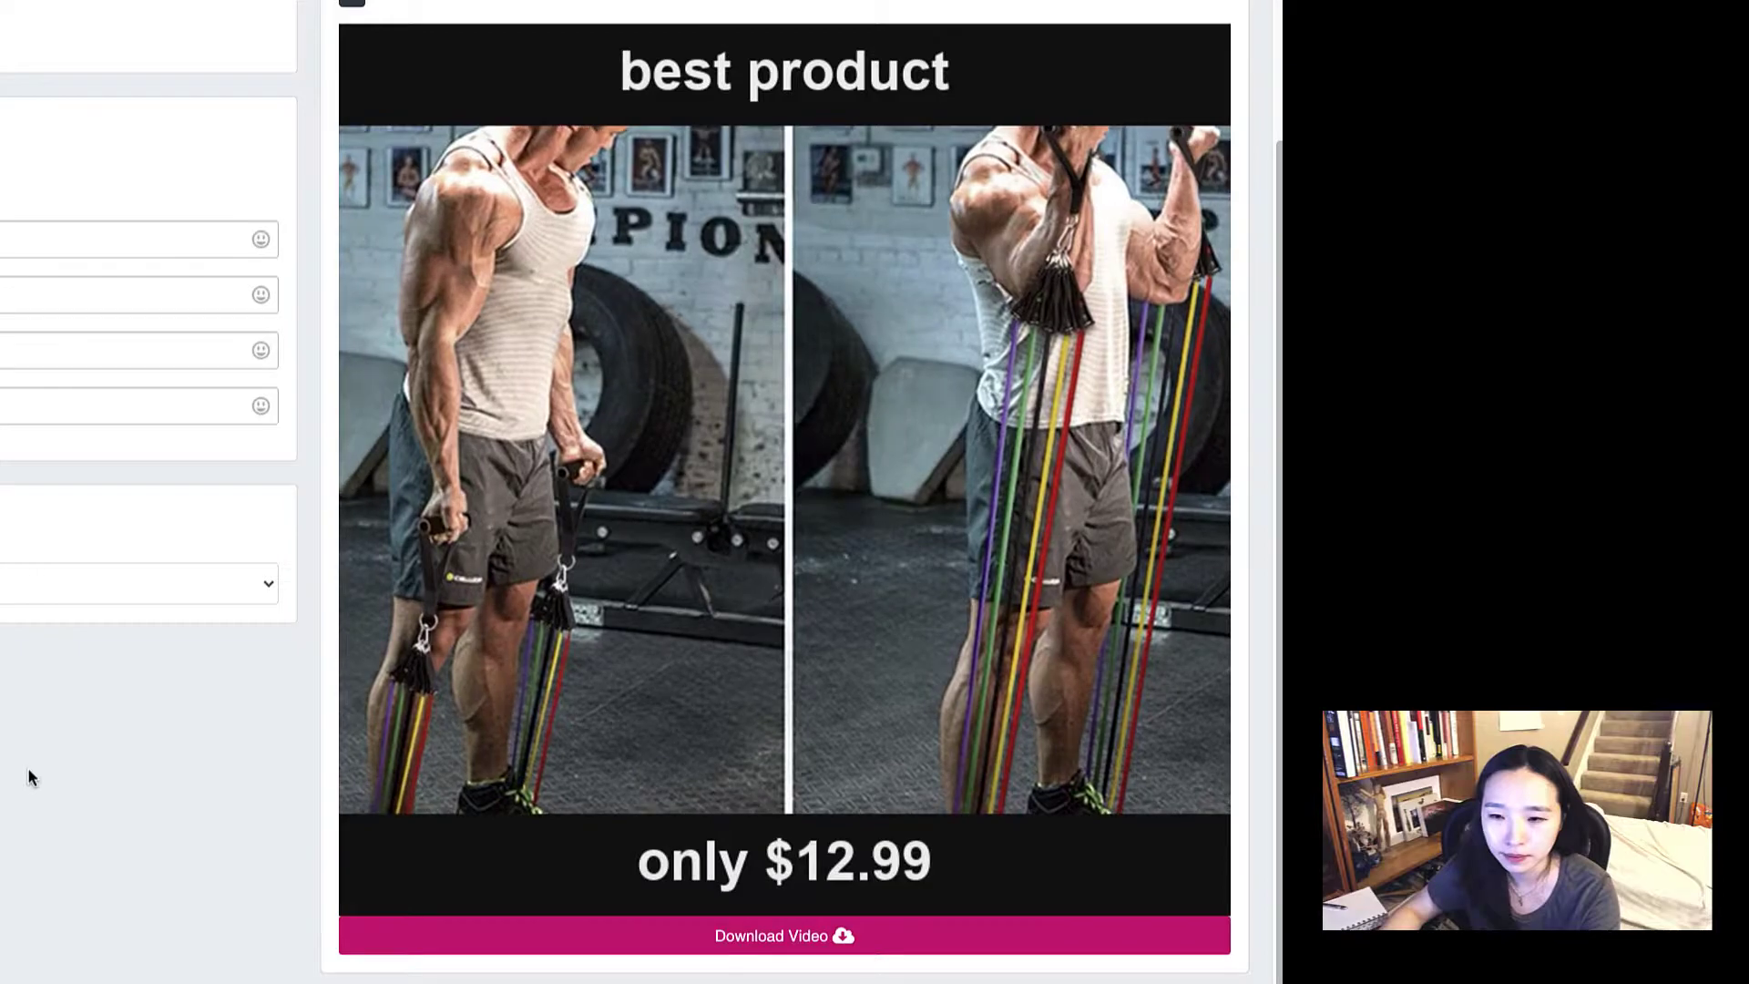
{"action": "key", "text": "space"}
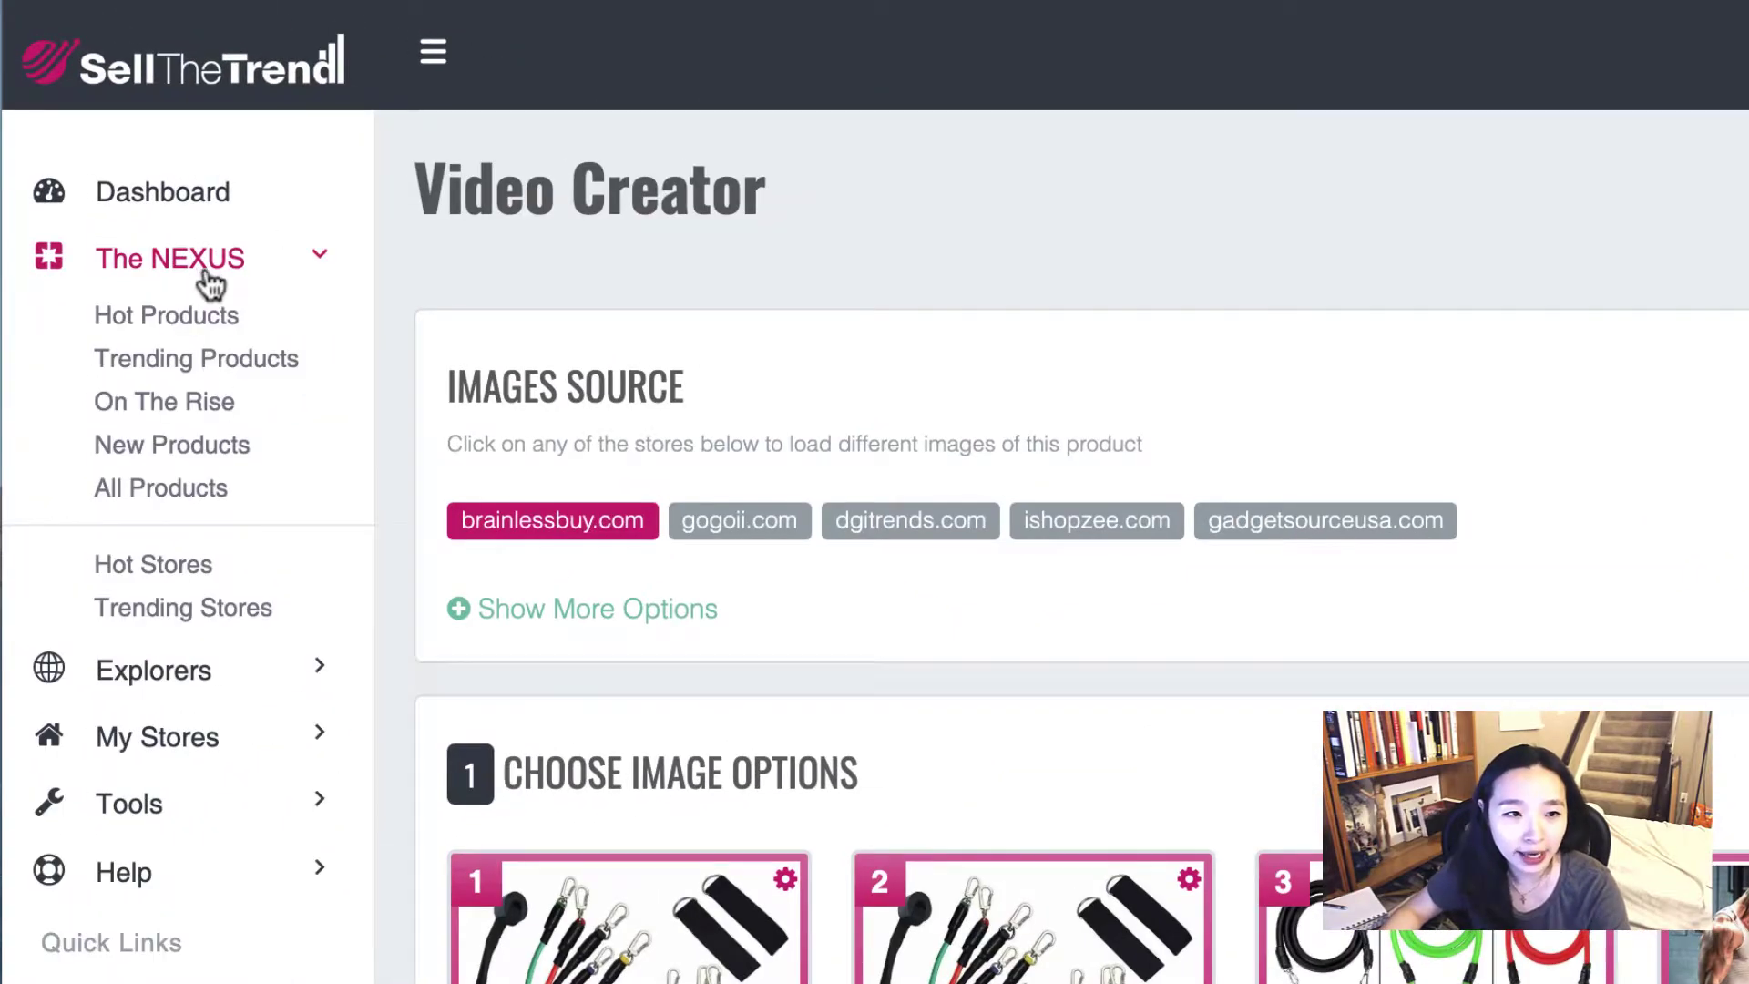
Step: Browse the Nexus Trending Products and On The Rise product lists
{"action": "left_click", "coordinate": [196, 358]}
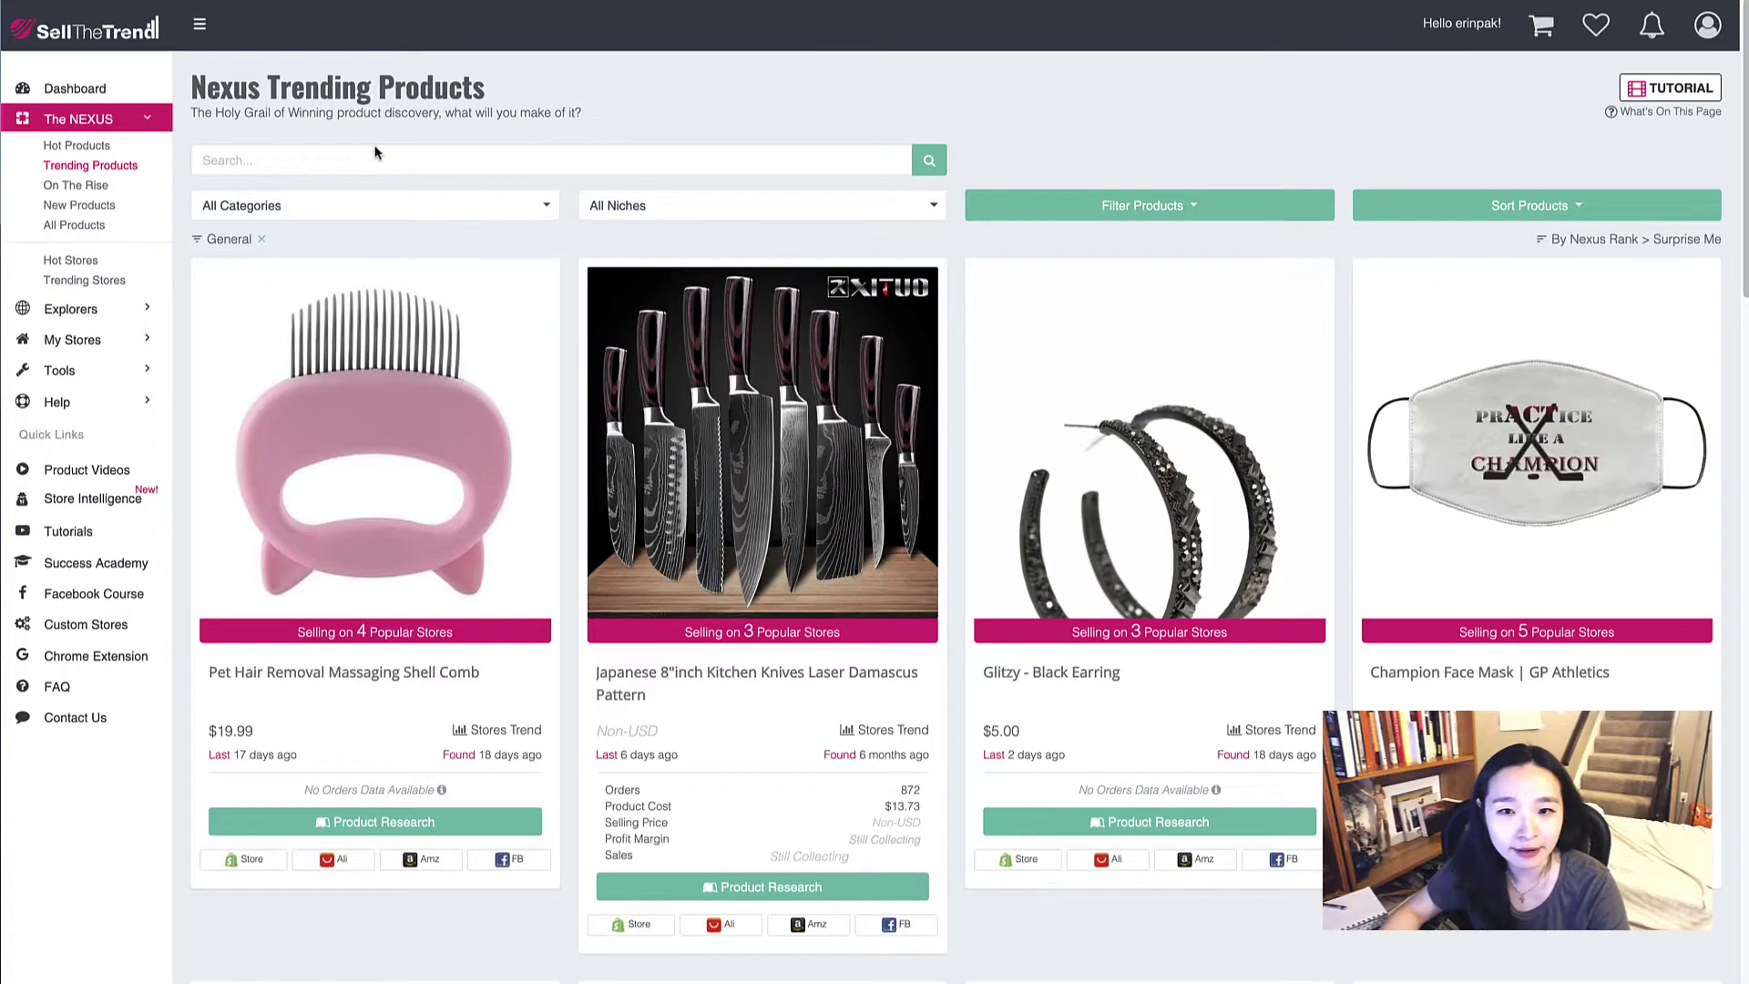
{"action": "scroll", "coordinate": [999, 150], "scroll_direction": "down", "scroll_amount": 15}
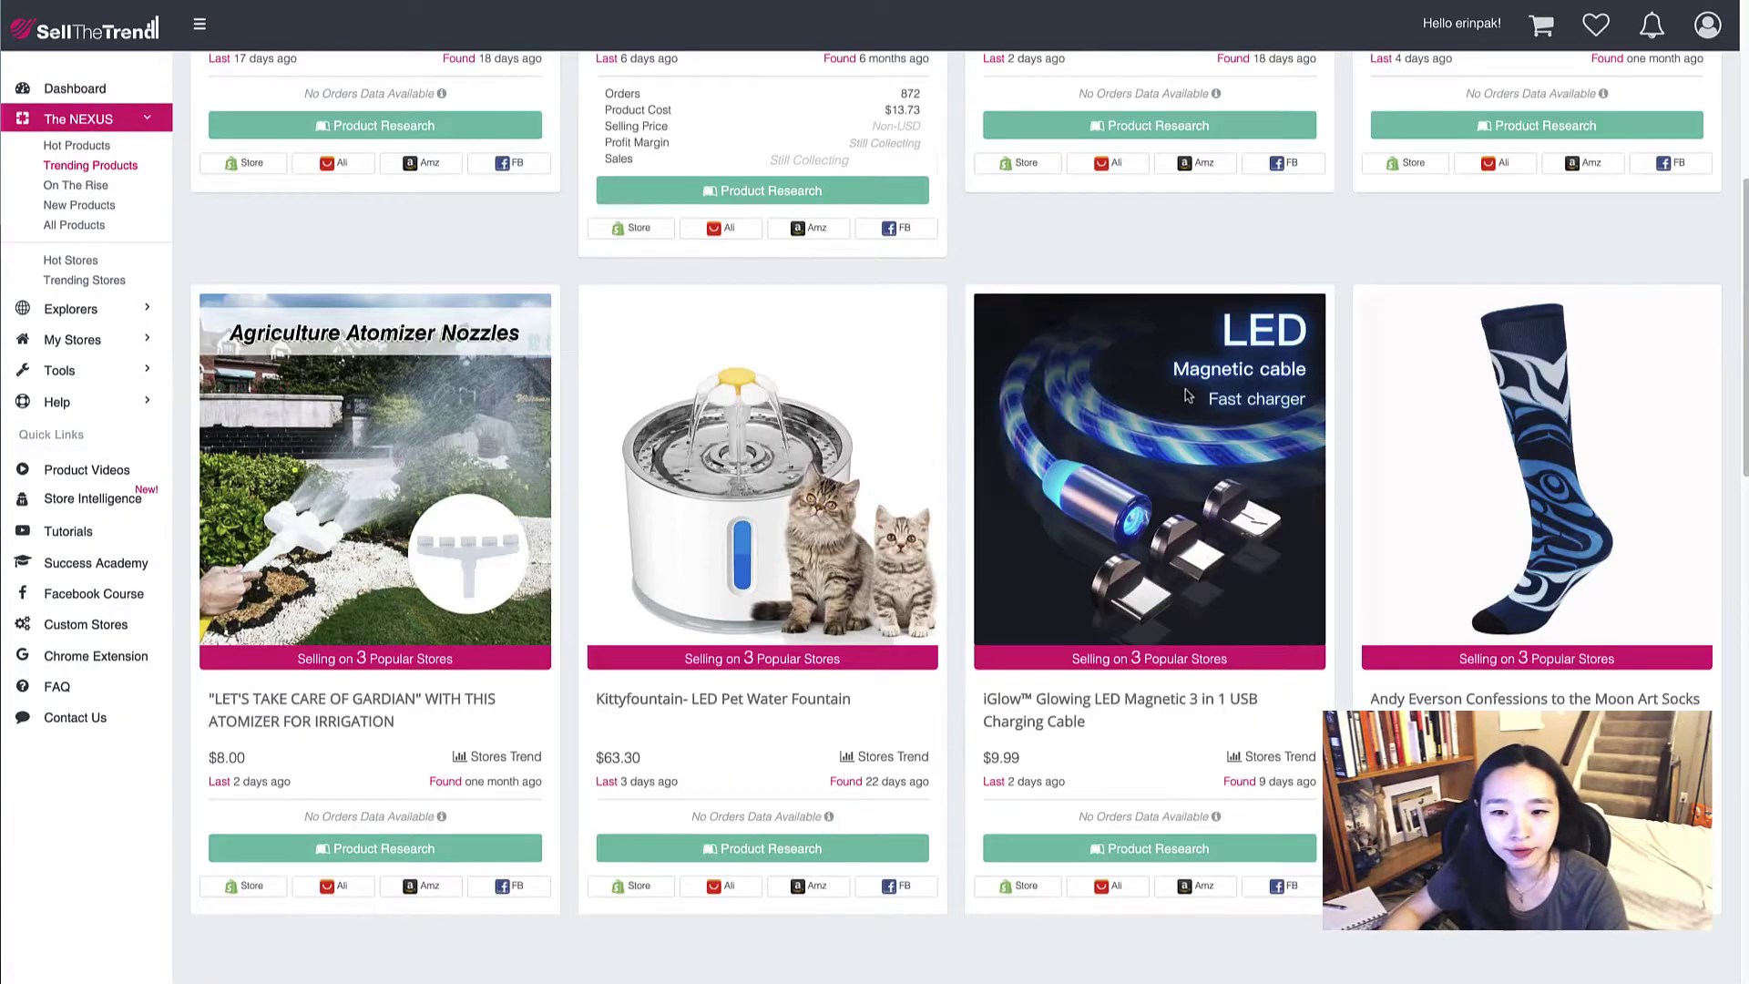
{"action": "scroll", "coordinate": [979, 398], "scroll_direction": "up", "scroll_amount": 20}
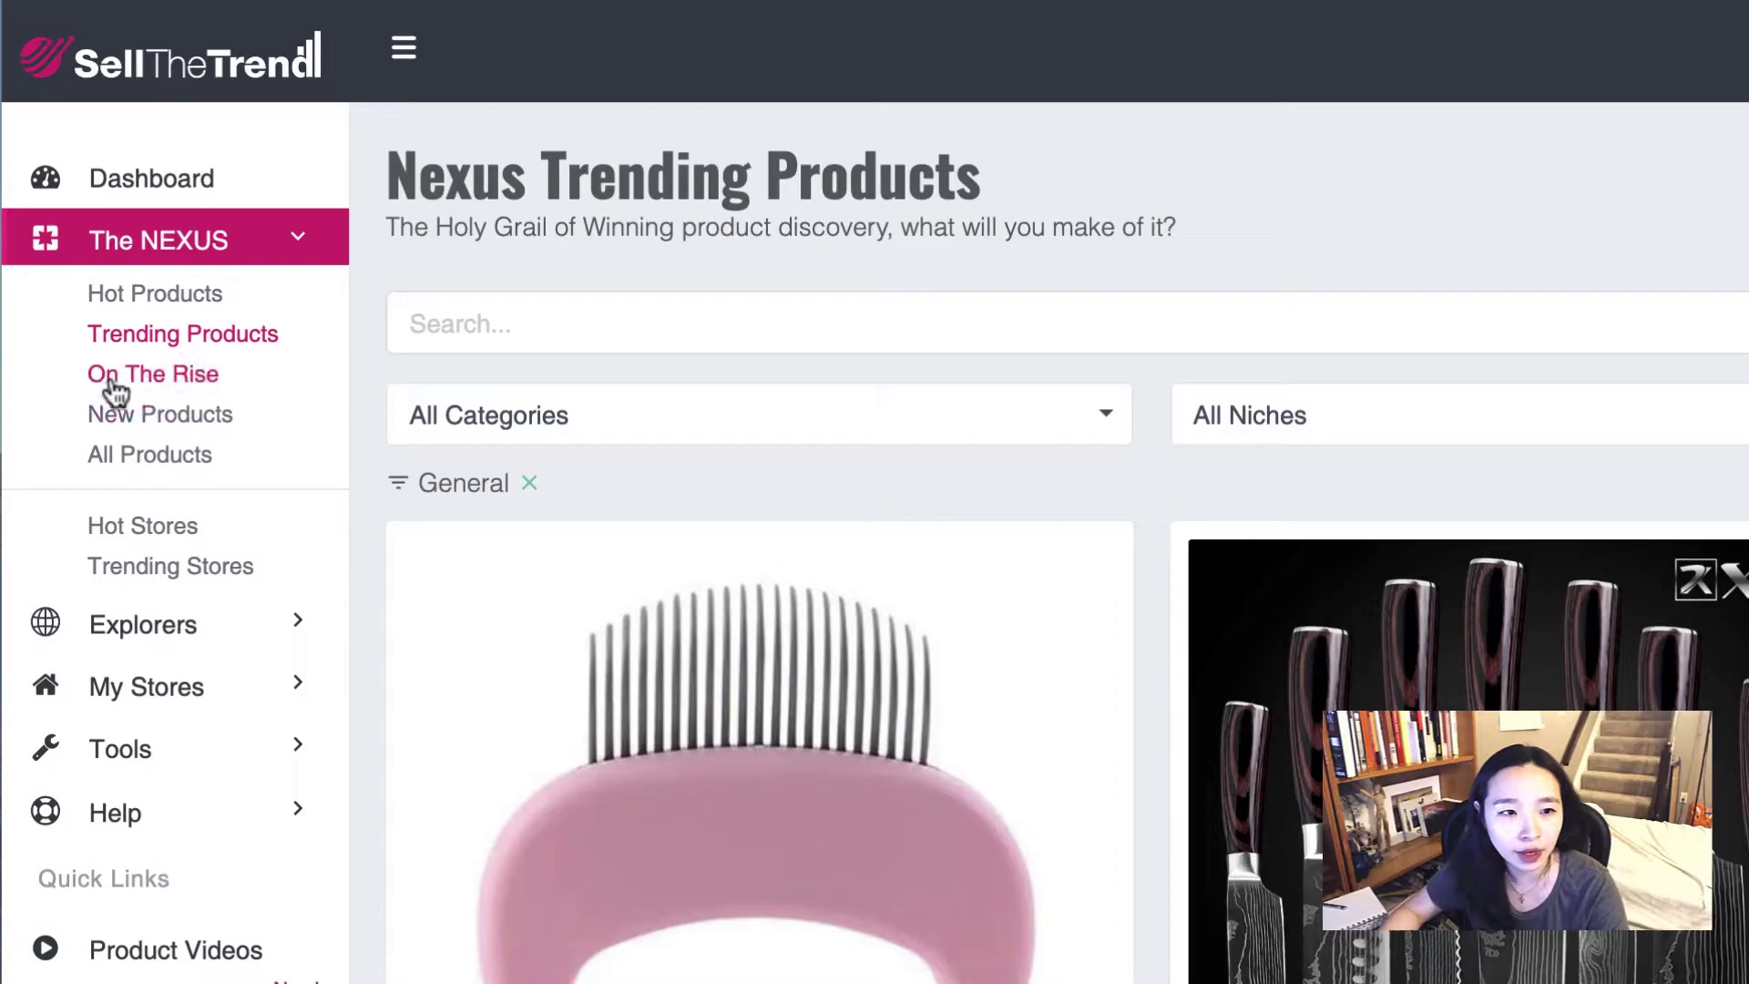
{"action": "left_click", "coordinate": [141, 378]}
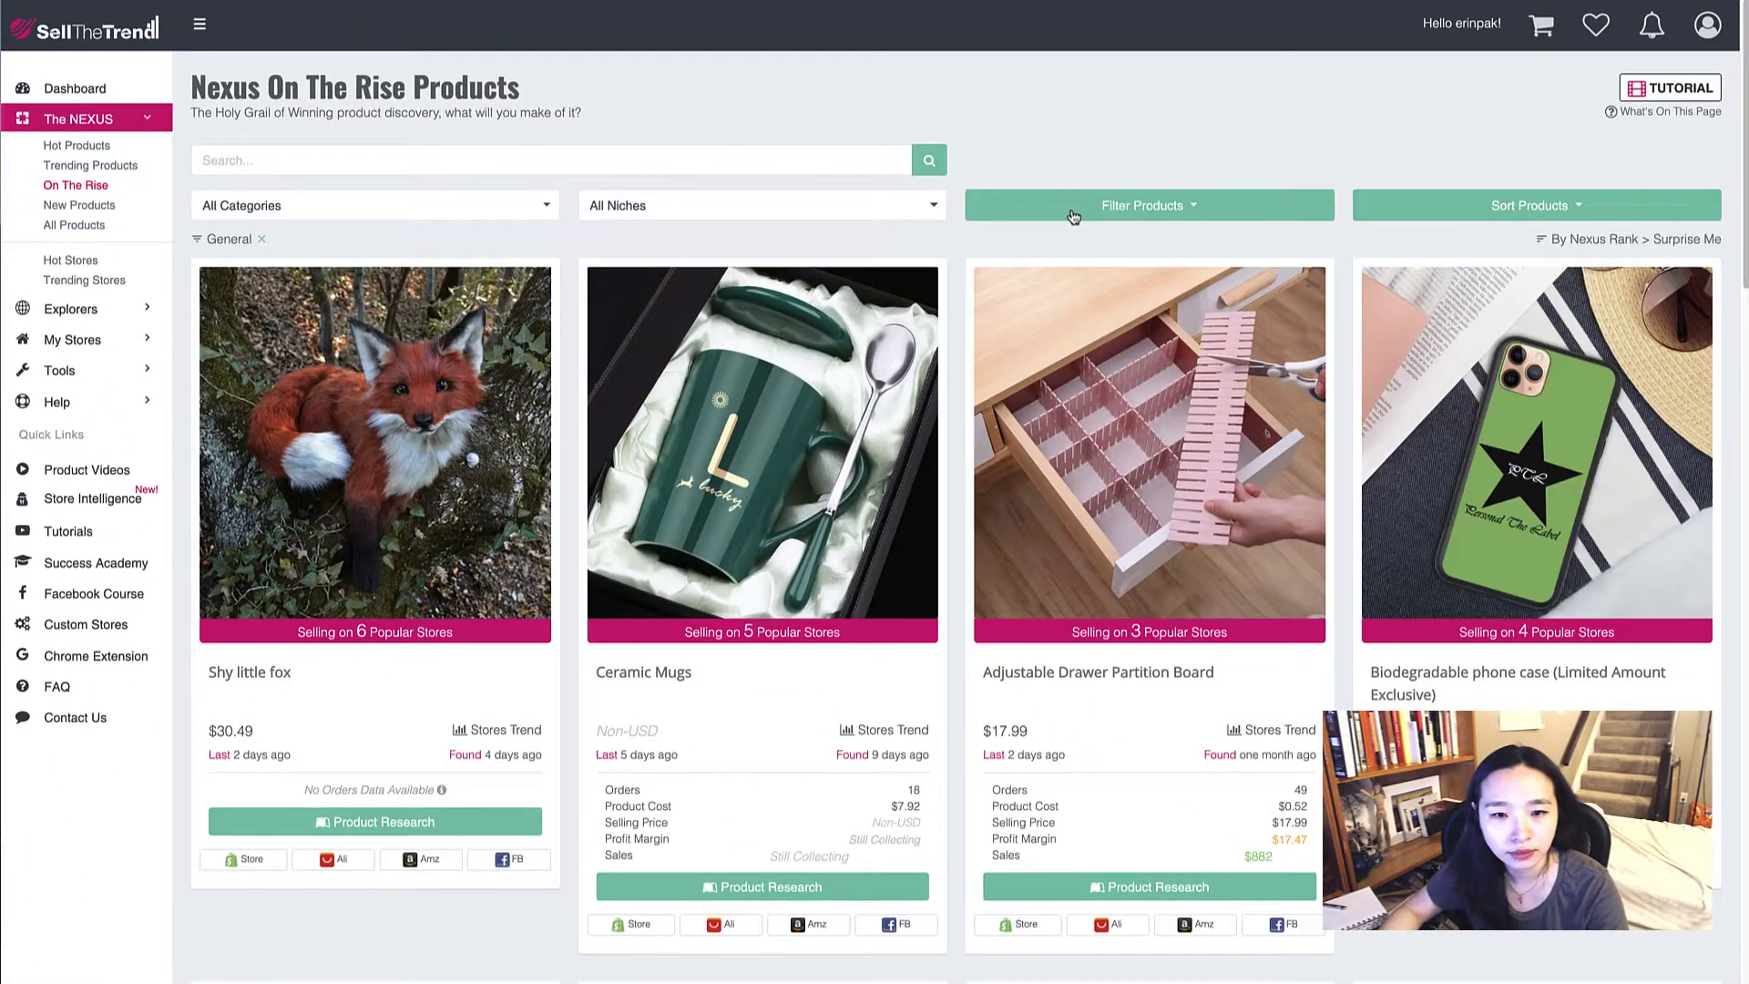
{"action": "scroll", "coordinate": [822, 269], "scroll_direction": "down", "scroll_amount": 10}
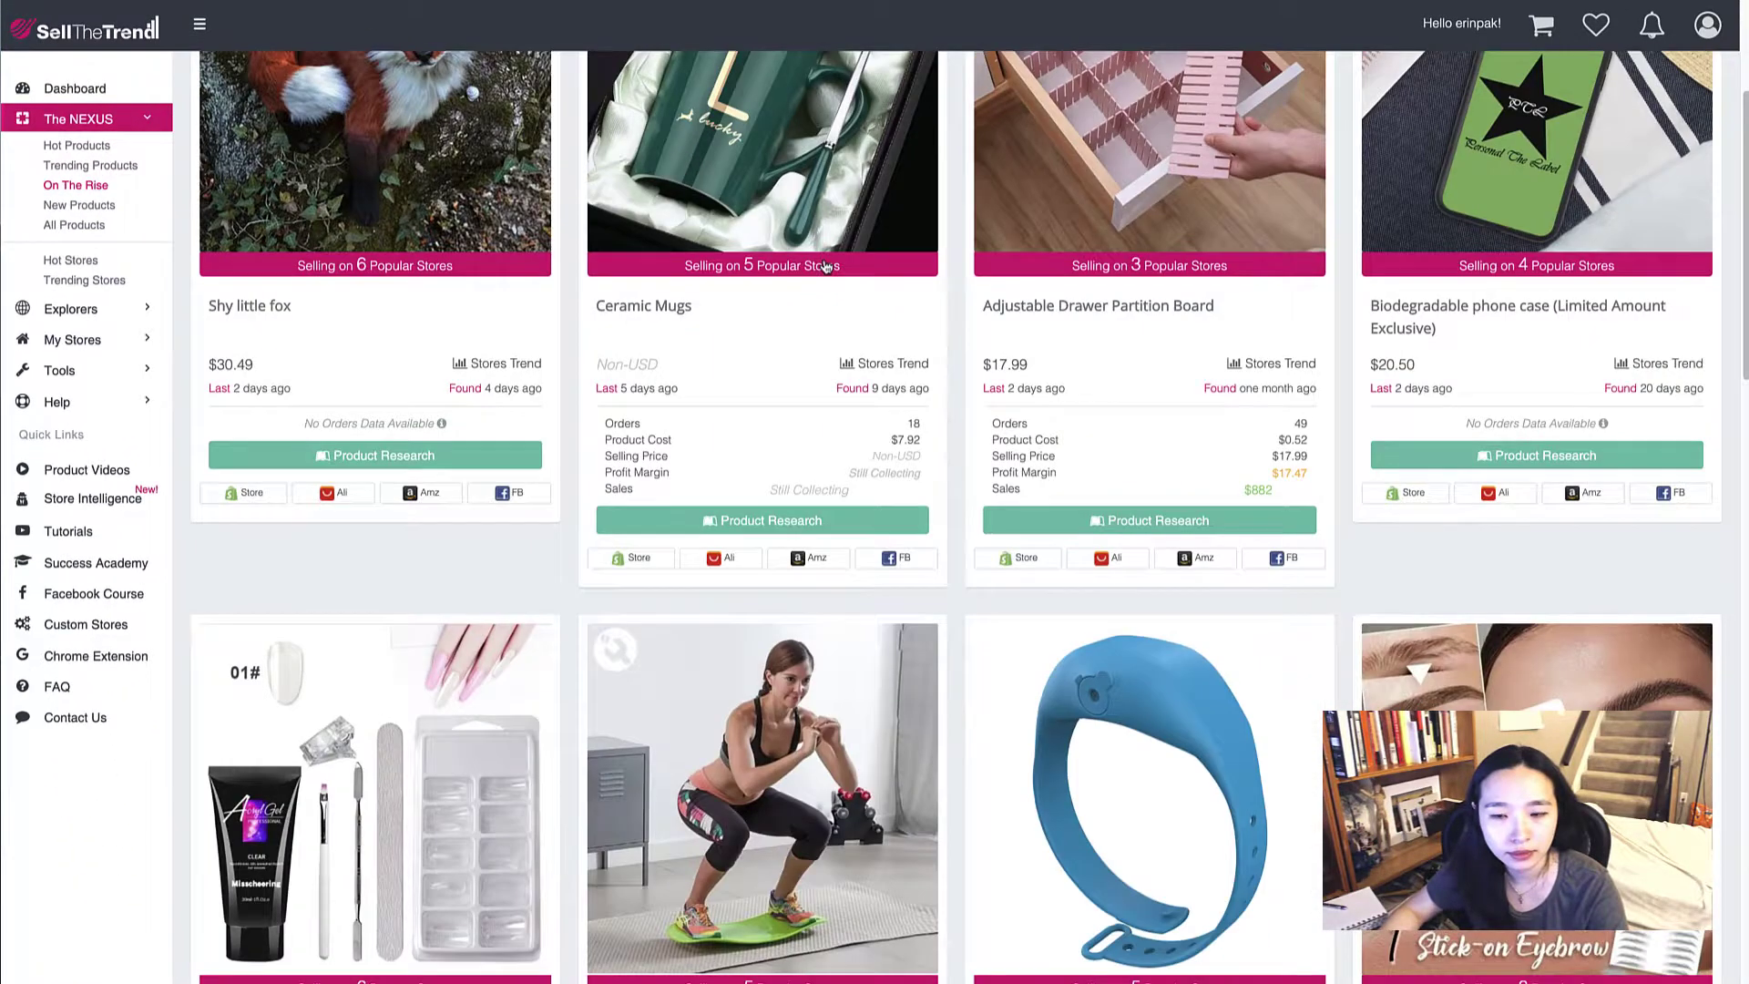
{"action": "scroll", "coordinate": [823, 265], "scroll_direction": "up", "scroll_amount": 1}
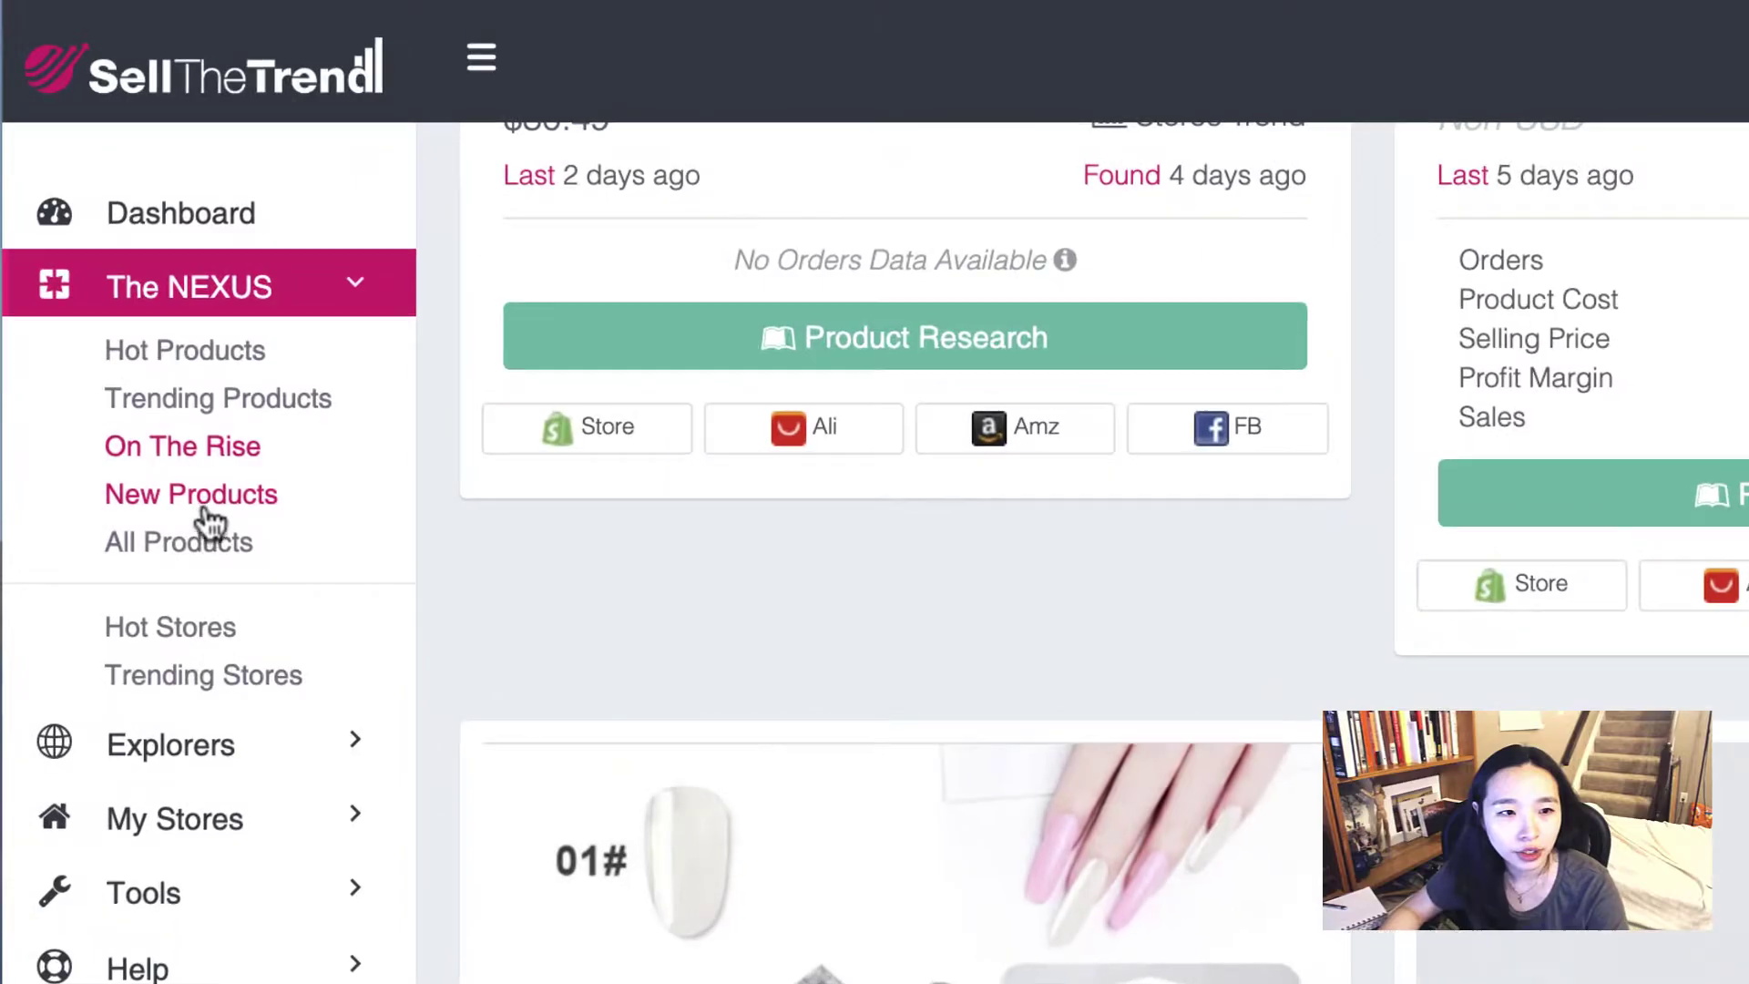
Step: Browse the Nexus New Products grid, led by a $44.99 foldable camera drone
{"action": "left_click", "coordinate": [212, 496]}
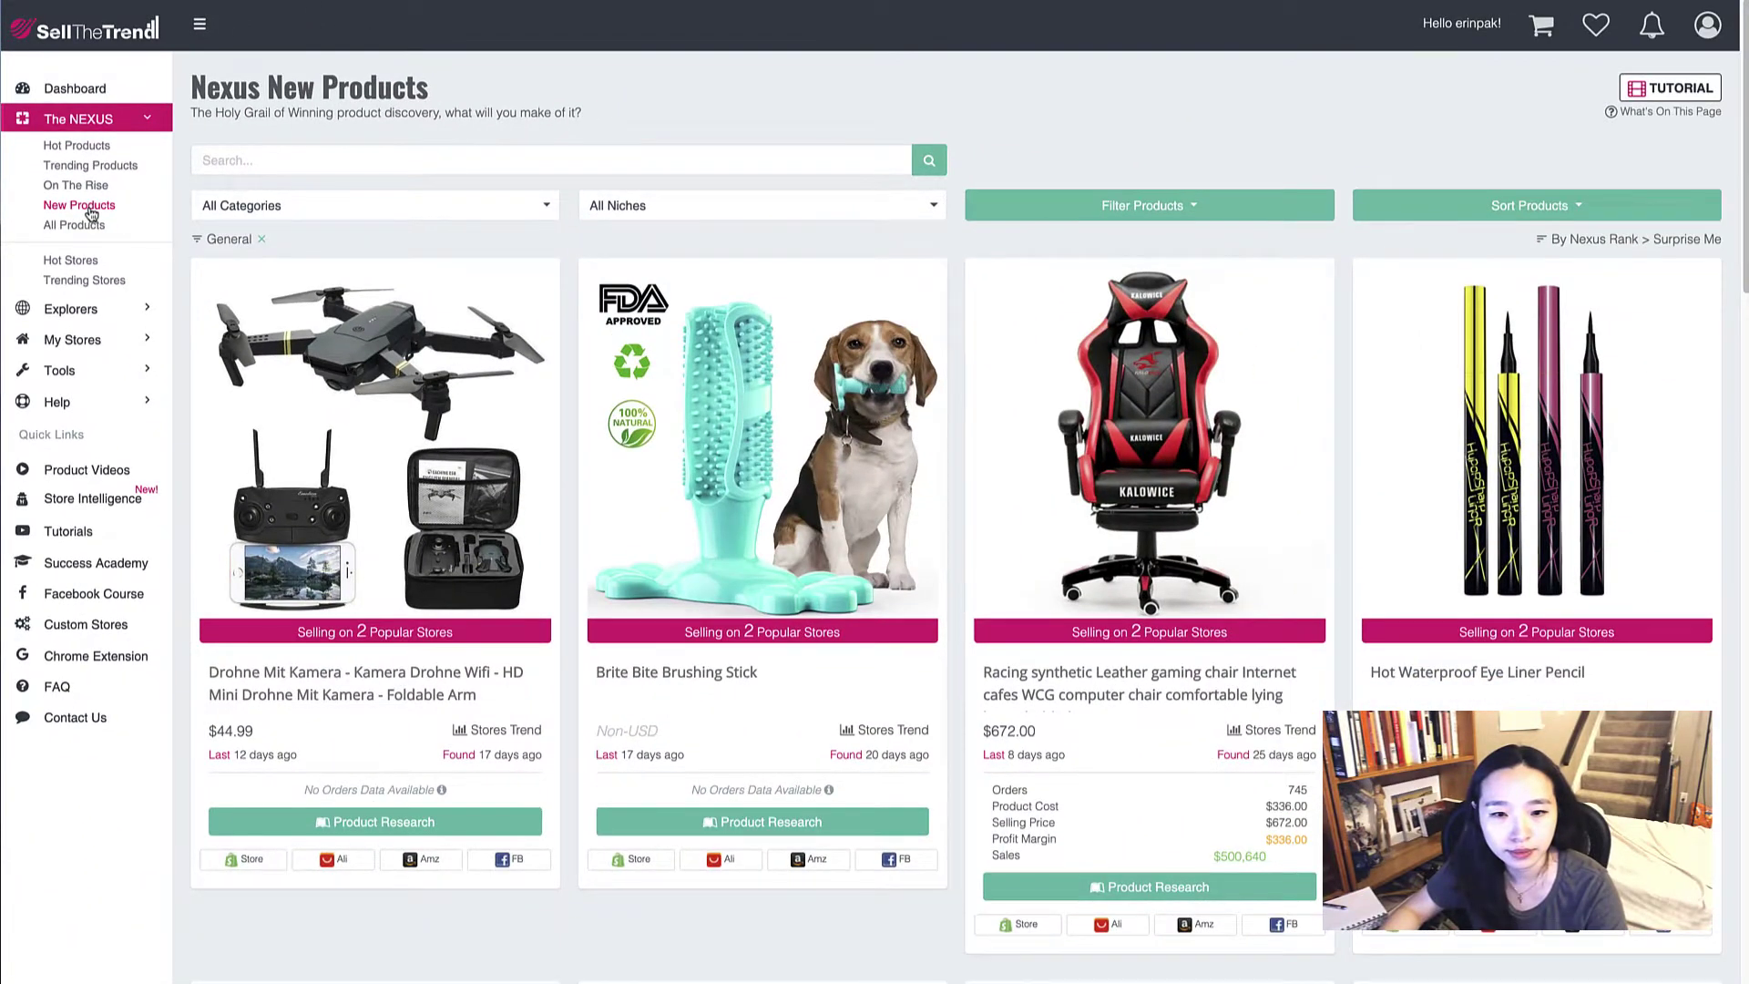
{"action": "scroll", "coordinate": [683, 364], "scroll_direction": "down", "scroll_amount": 8}
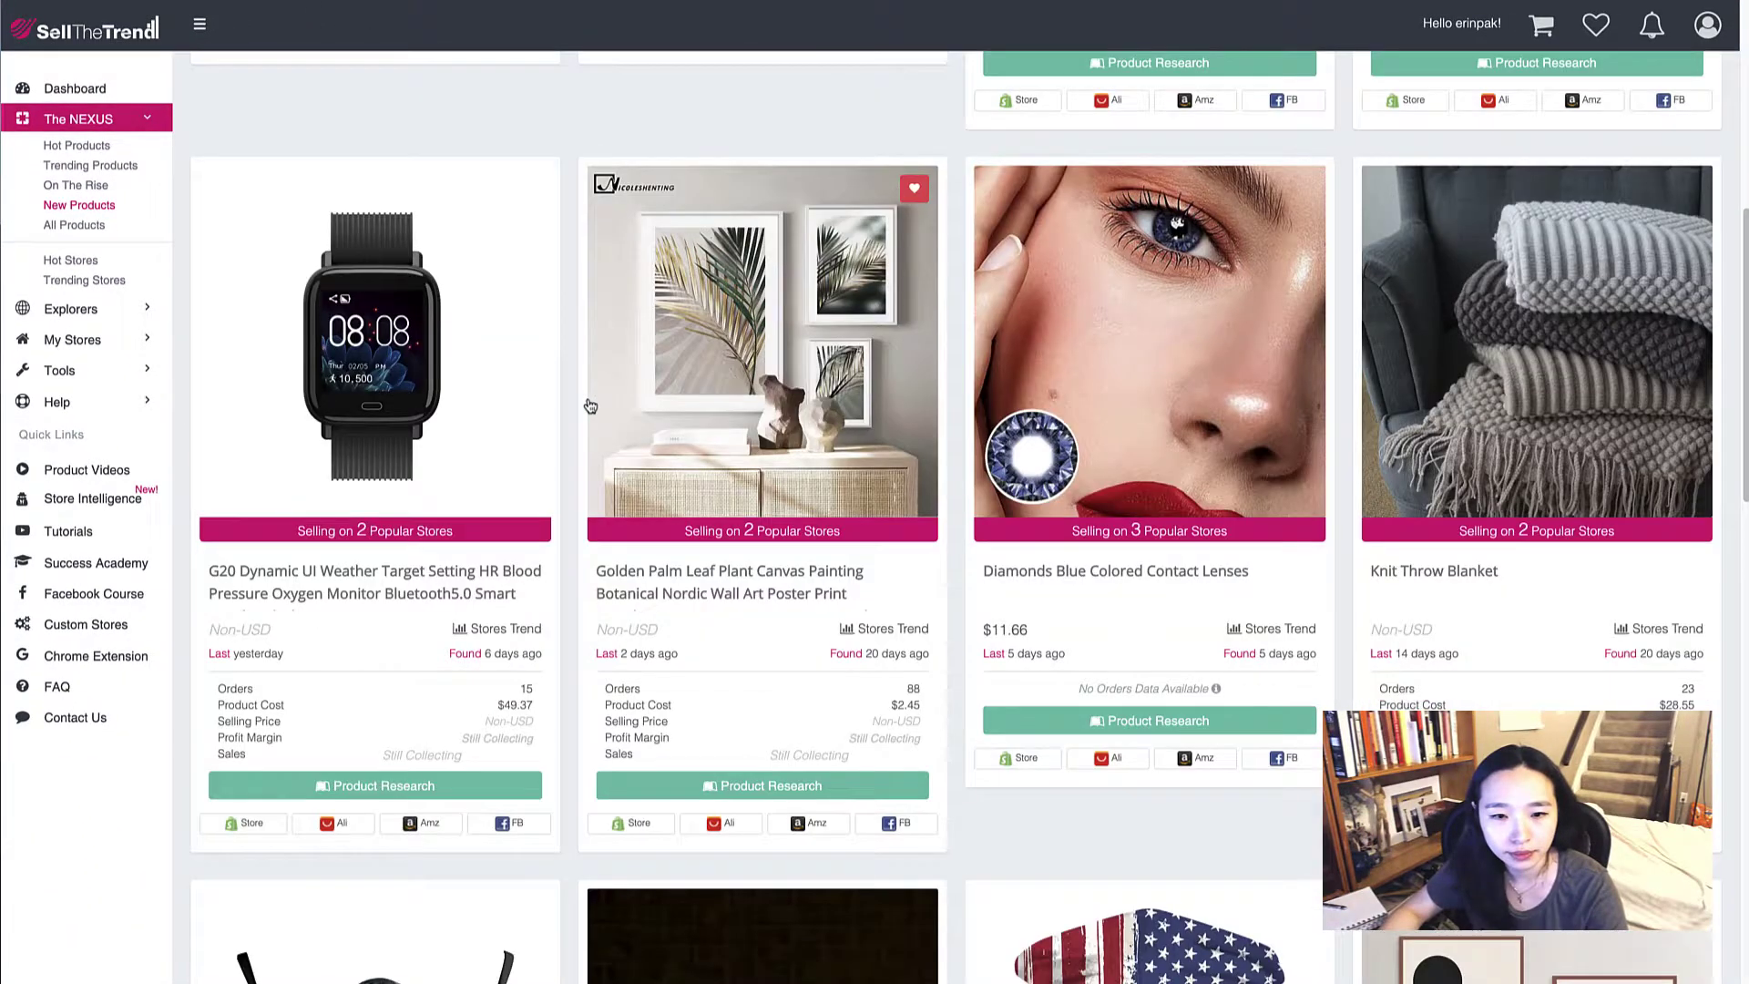
{"action": "scroll", "coordinate": [590, 406], "scroll_direction": "up", "scroll_amount": 8}
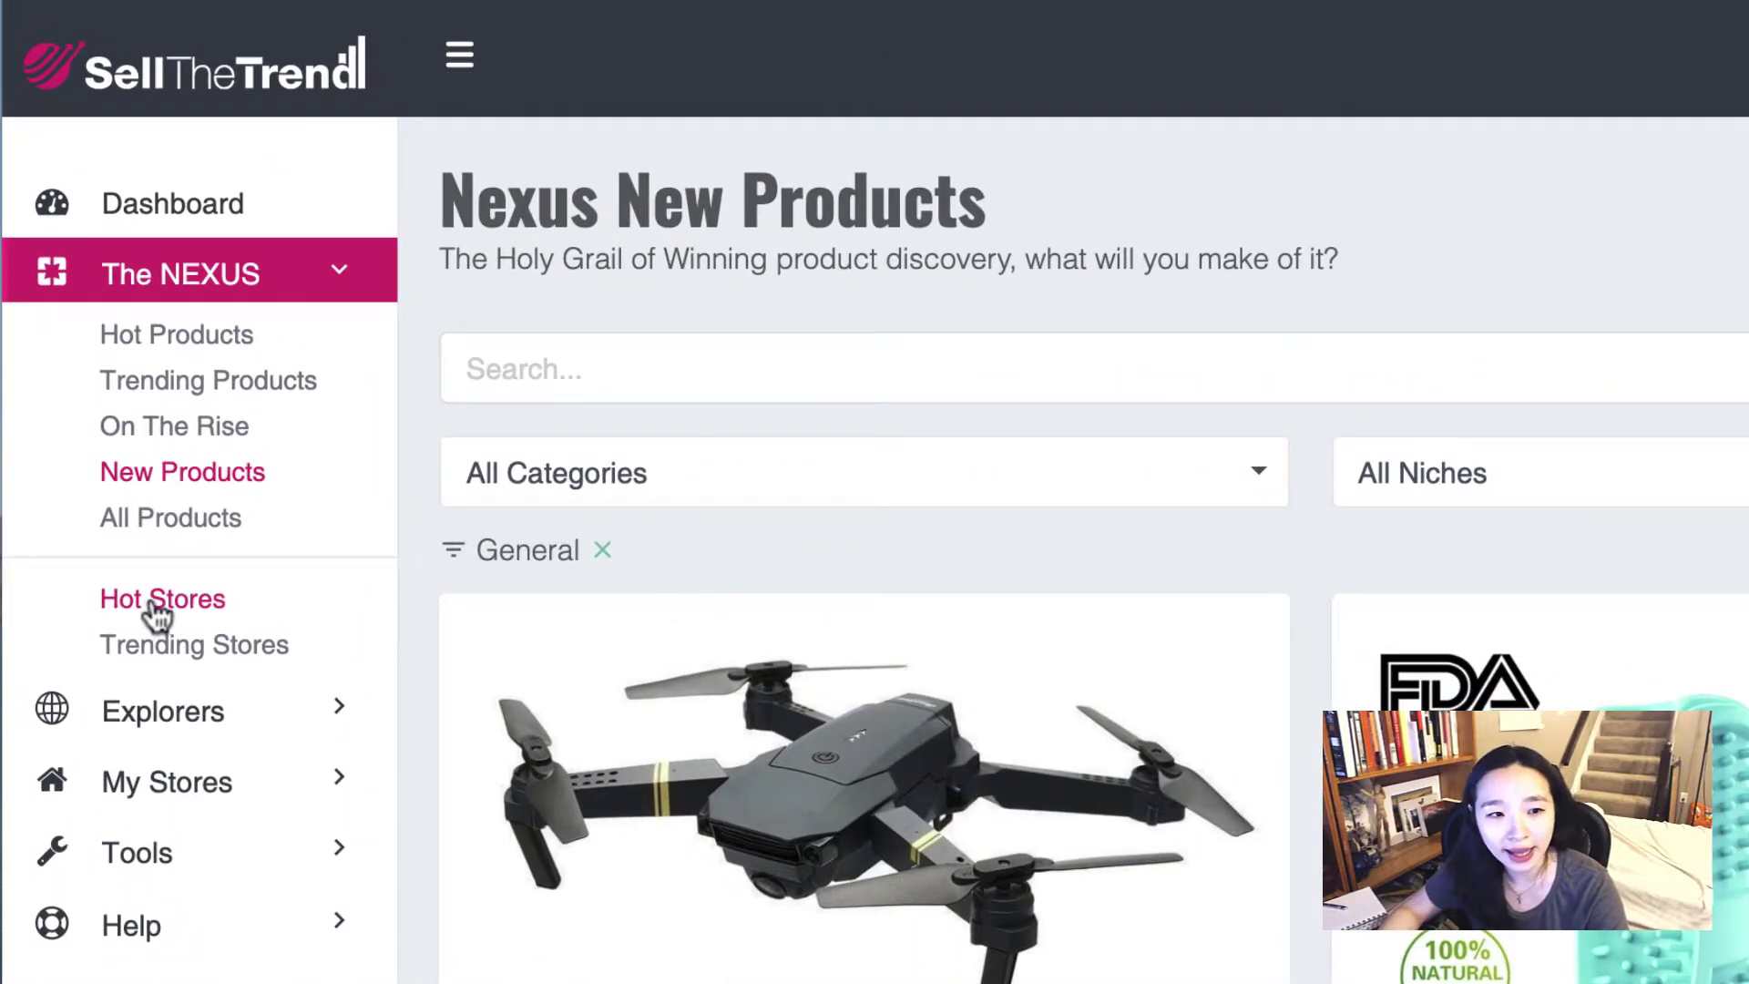
Step: Open the Hot Stores list and look through one hot store's storefront page
{"action": "left_click", "coordinate": [168, 598]}
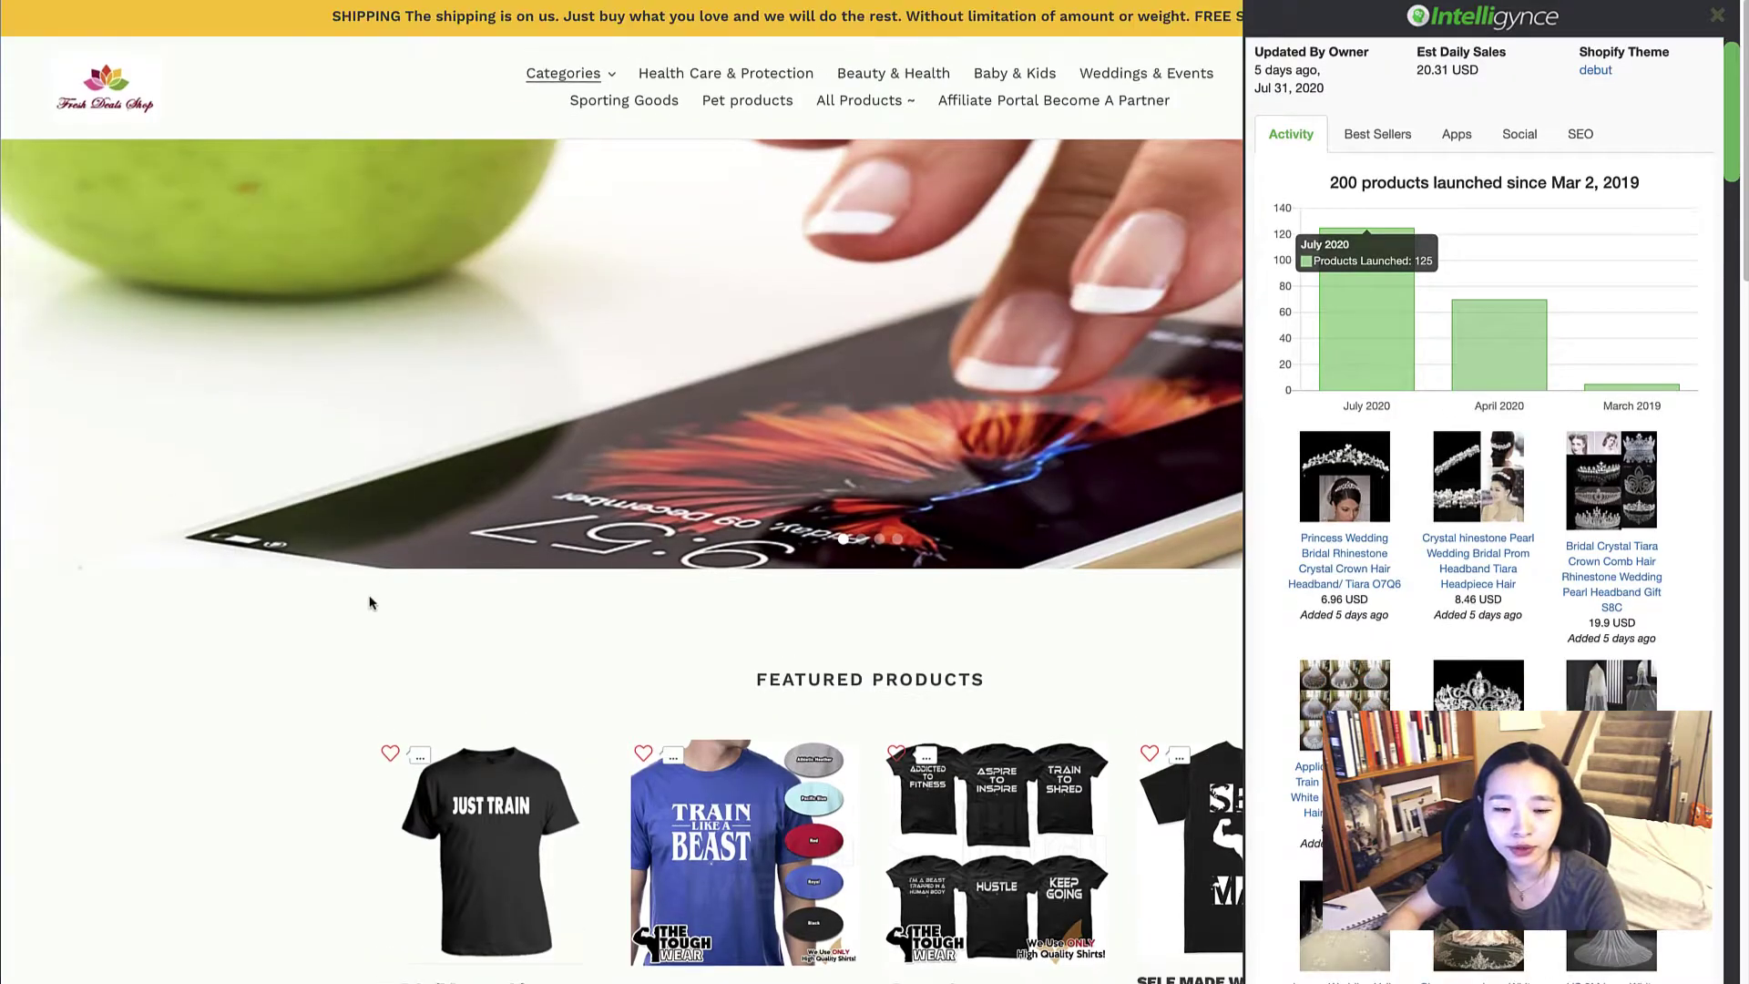
{"action": "left_click", "coordinate": [370, 597]}
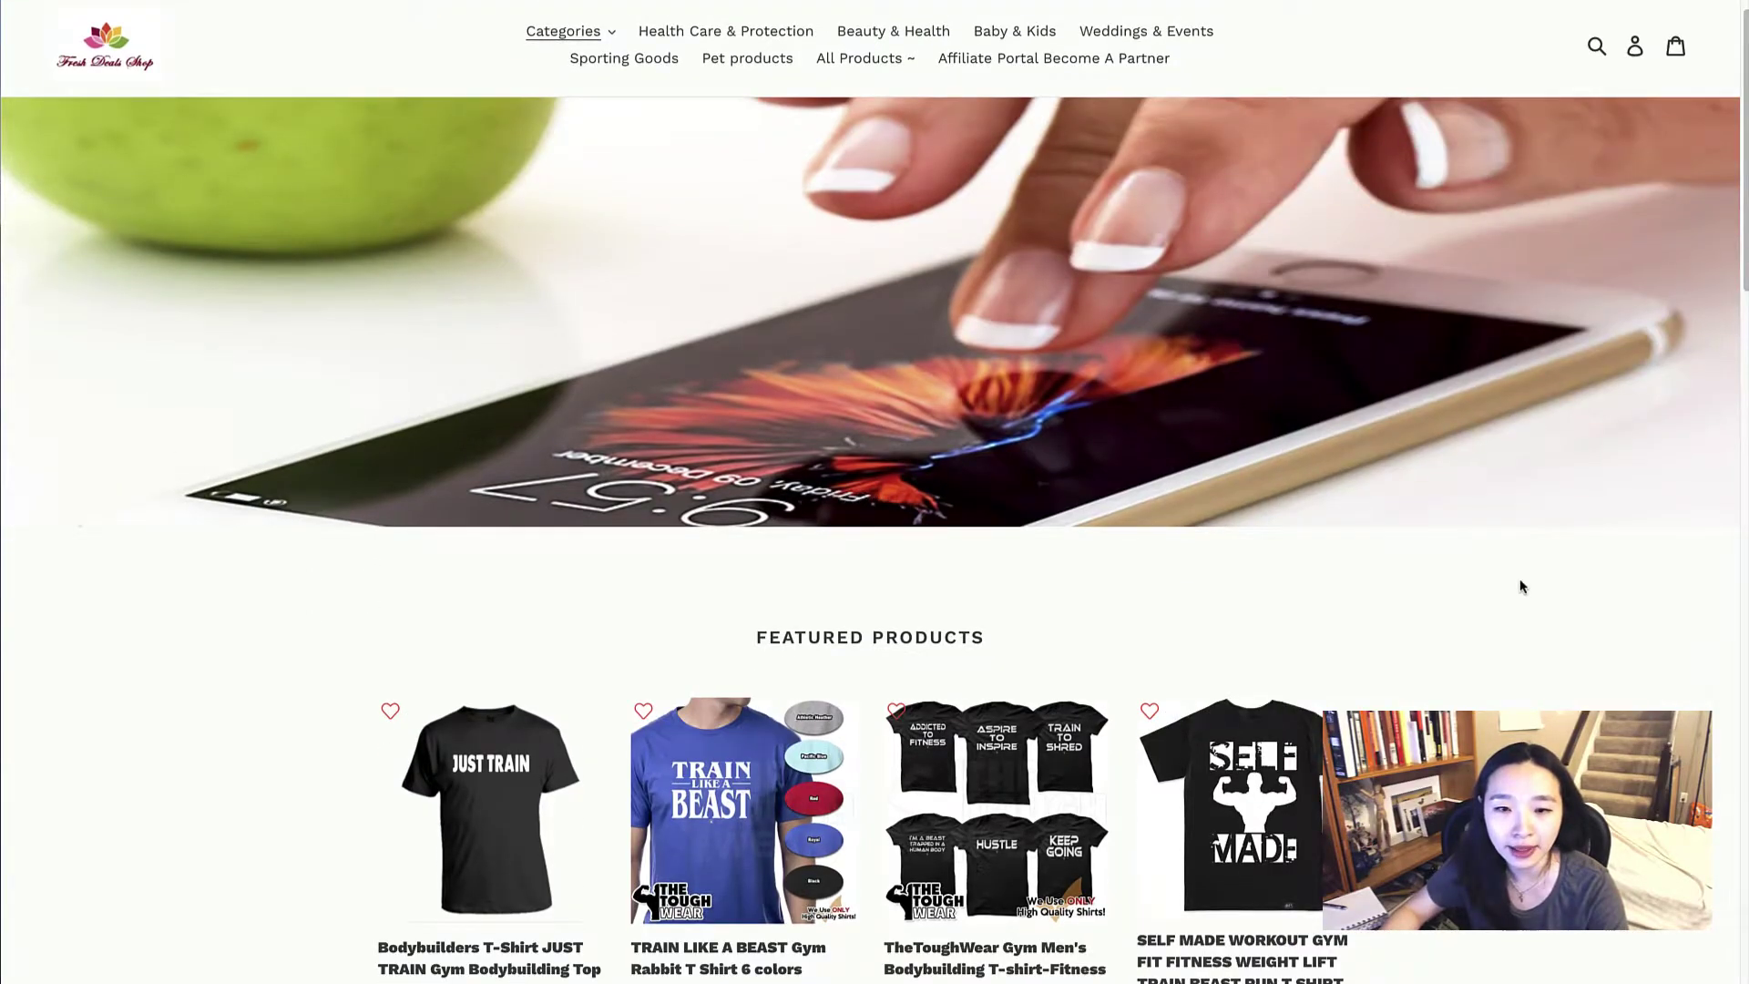
{"action": "scroll", "coordinate": [1030, 947], "scroll_direction": "down", "scroll_amount": 20}
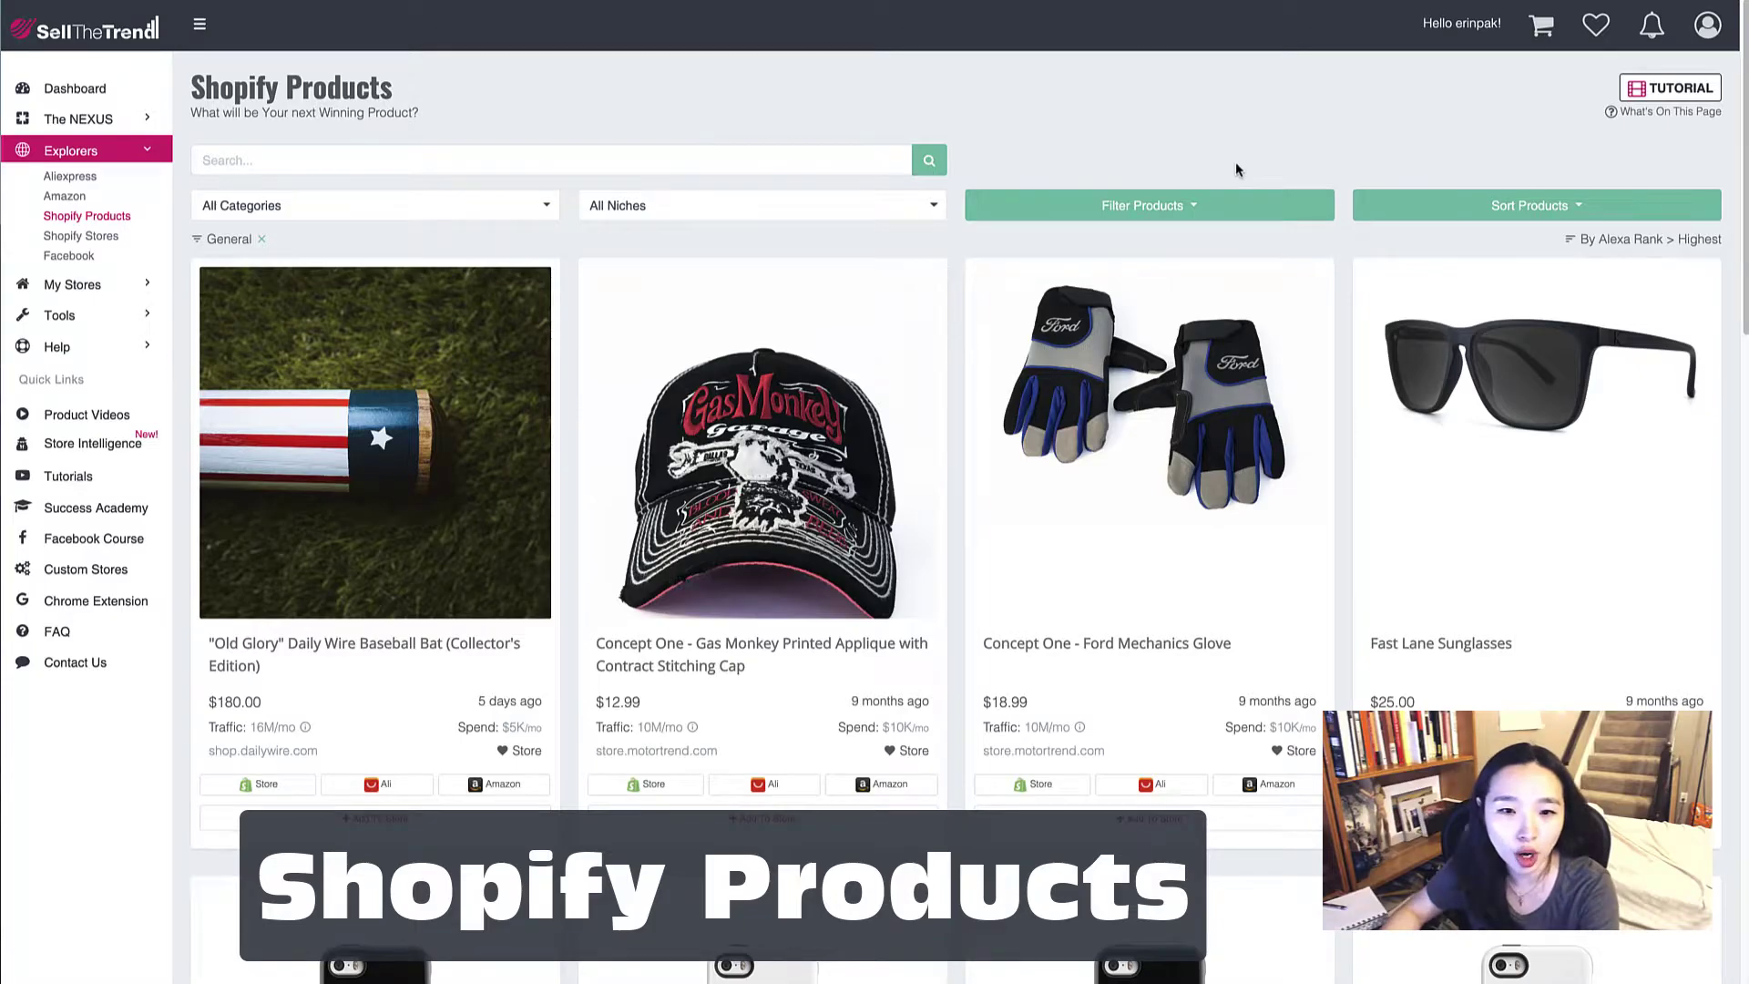
Step: Scroll the Facebook Ad Explorer feed of recent ads, starting with the All MY CANDY Lipstick post
{"action": "scroll", "coordinate": [1235, 170], "scroll_direction": "down", "scroll_amount": 3}
{"action": "scroll", "coordinate": [1235, 170], "scroll_direction": "up", "scroll_amount": 3}
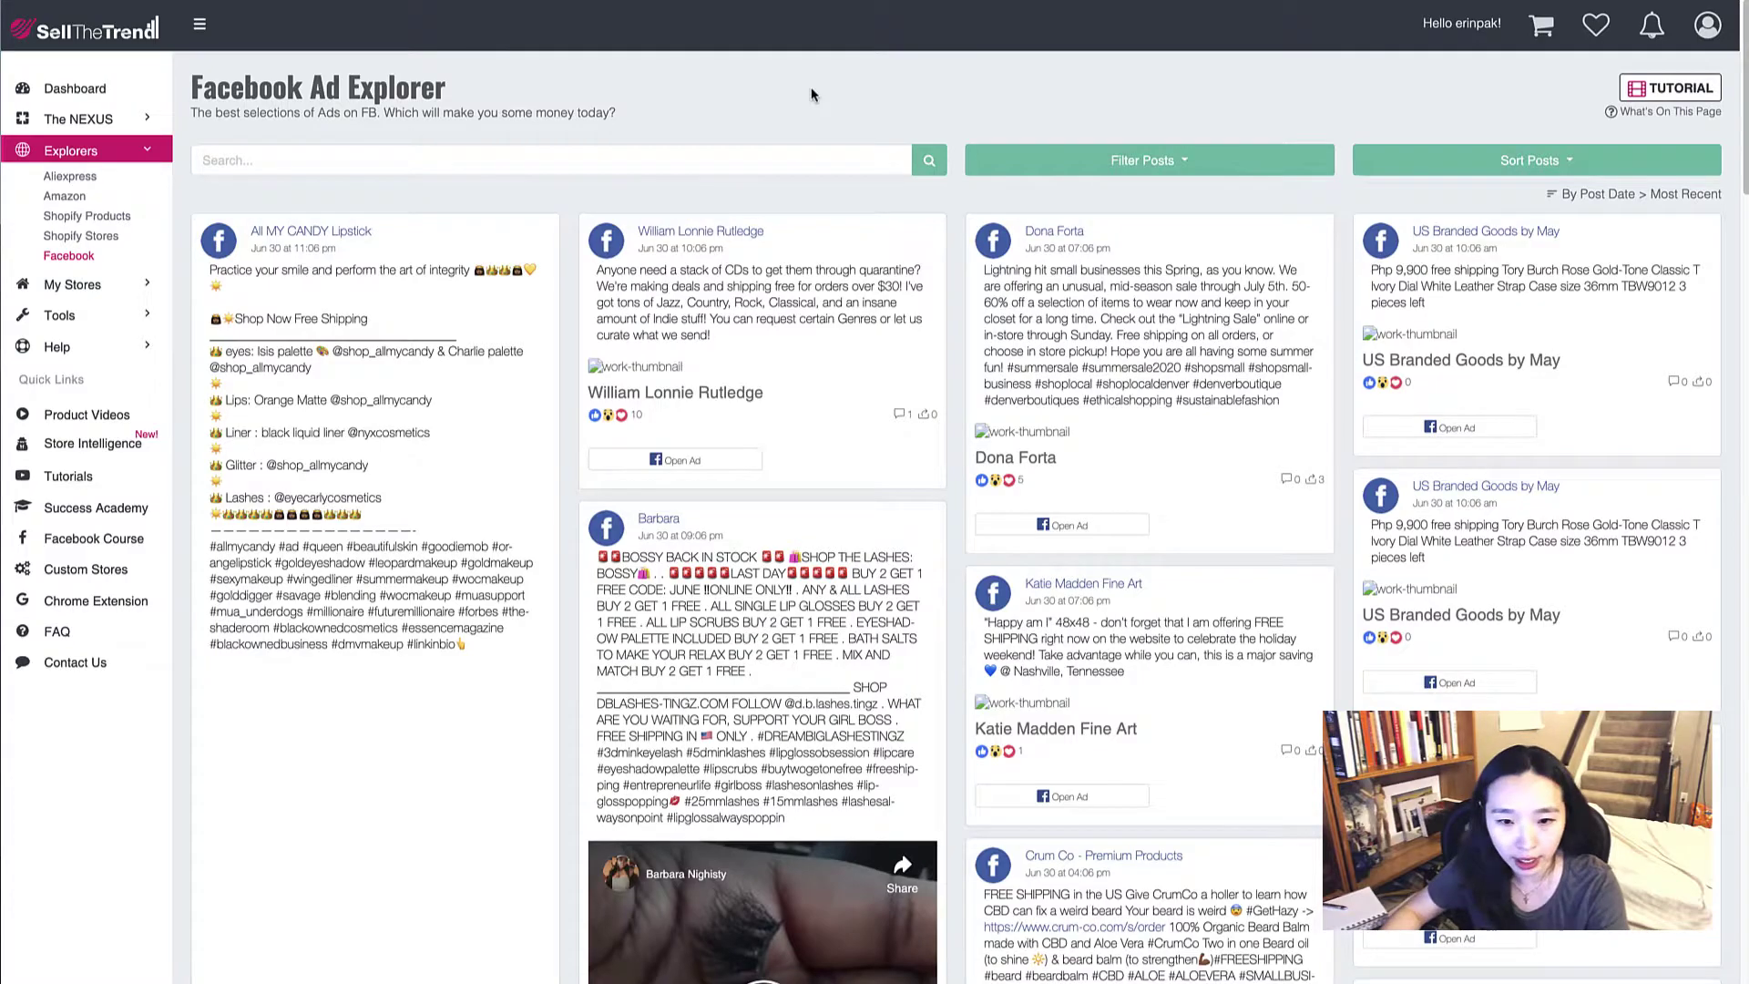
{"action": "scroll", "coordinate": [814, 94], "scroll_direction": "down", "scroll_amount": 9}
{"action": "scroll", "coordinate": [637, 506], "scroll_direction": "up", "scroll_amount": 9}
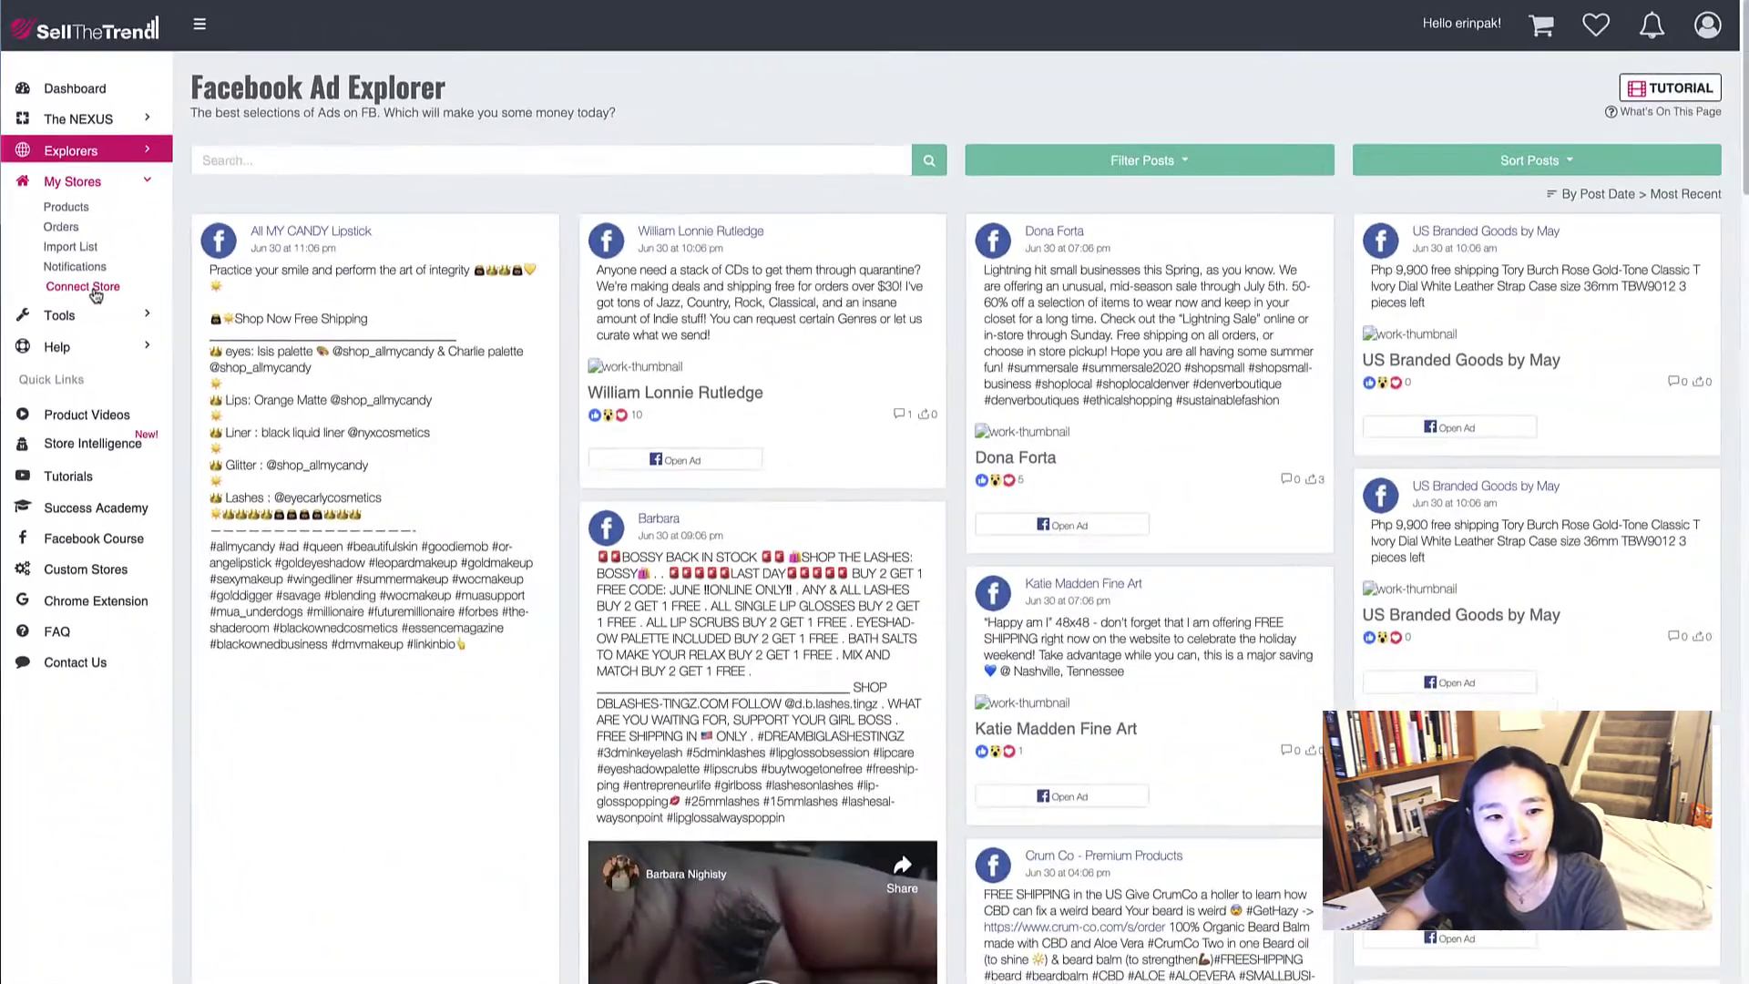
{"action": "left_click", "coordinate": [95, 290]}
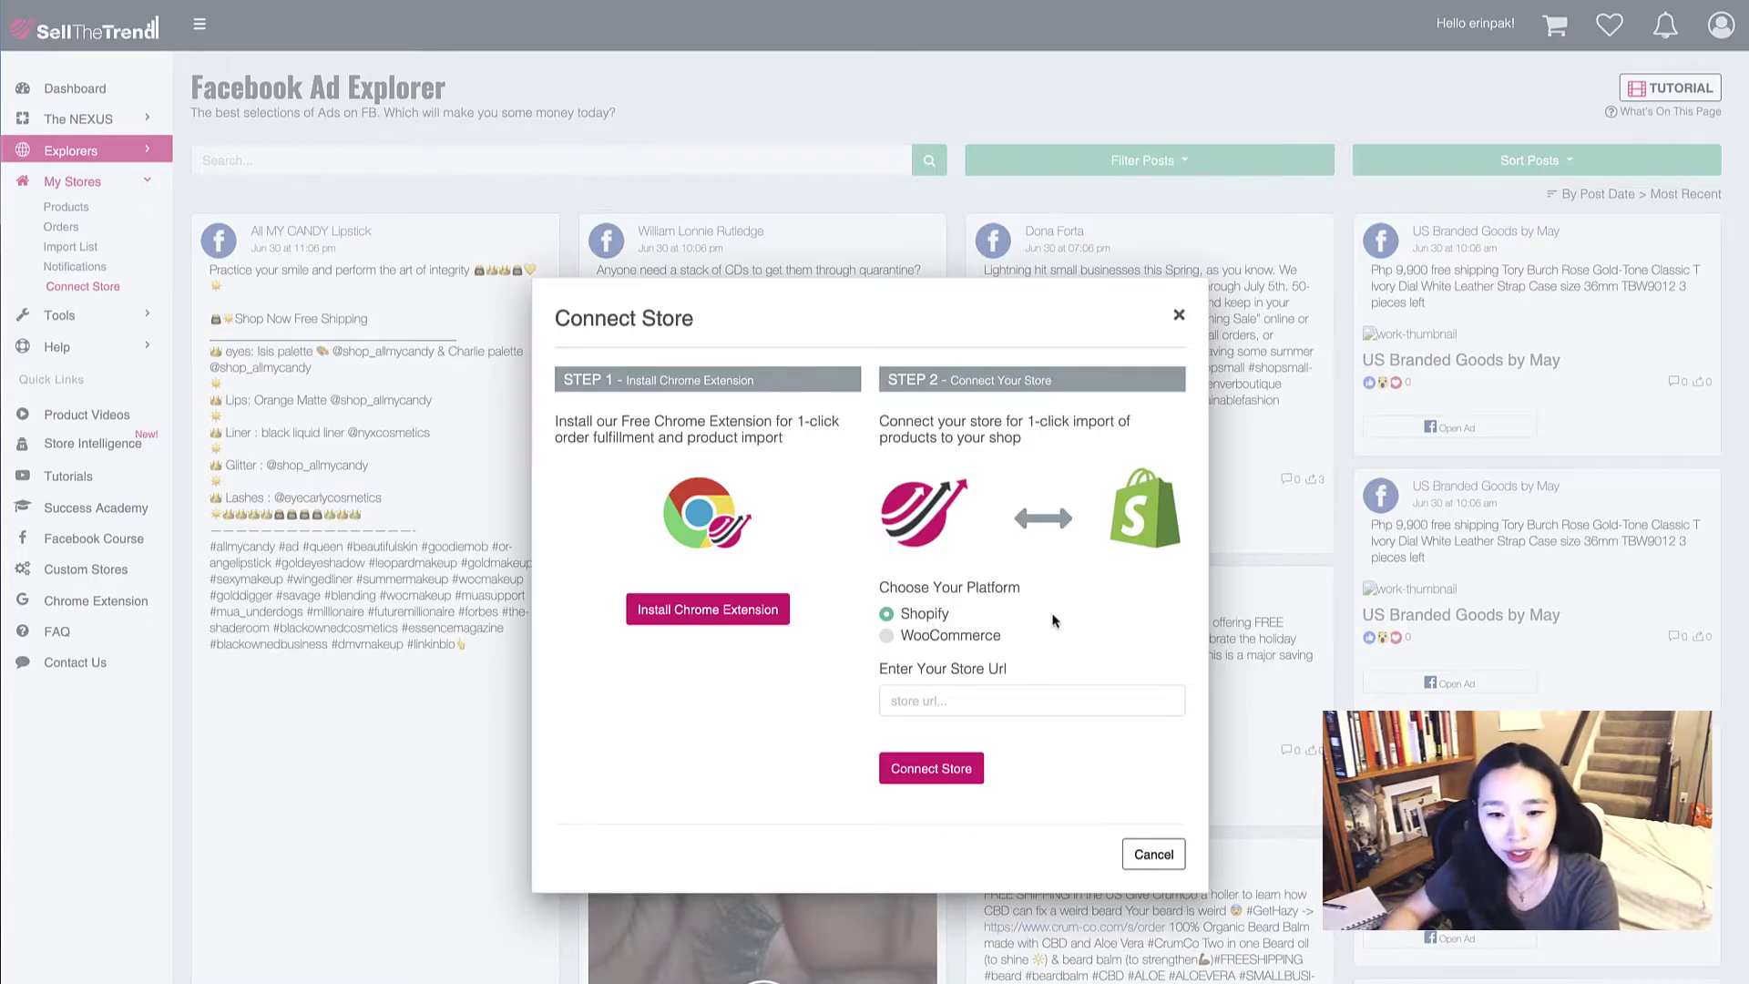
{"action": "left_click", "coordinate": [980, 639]}
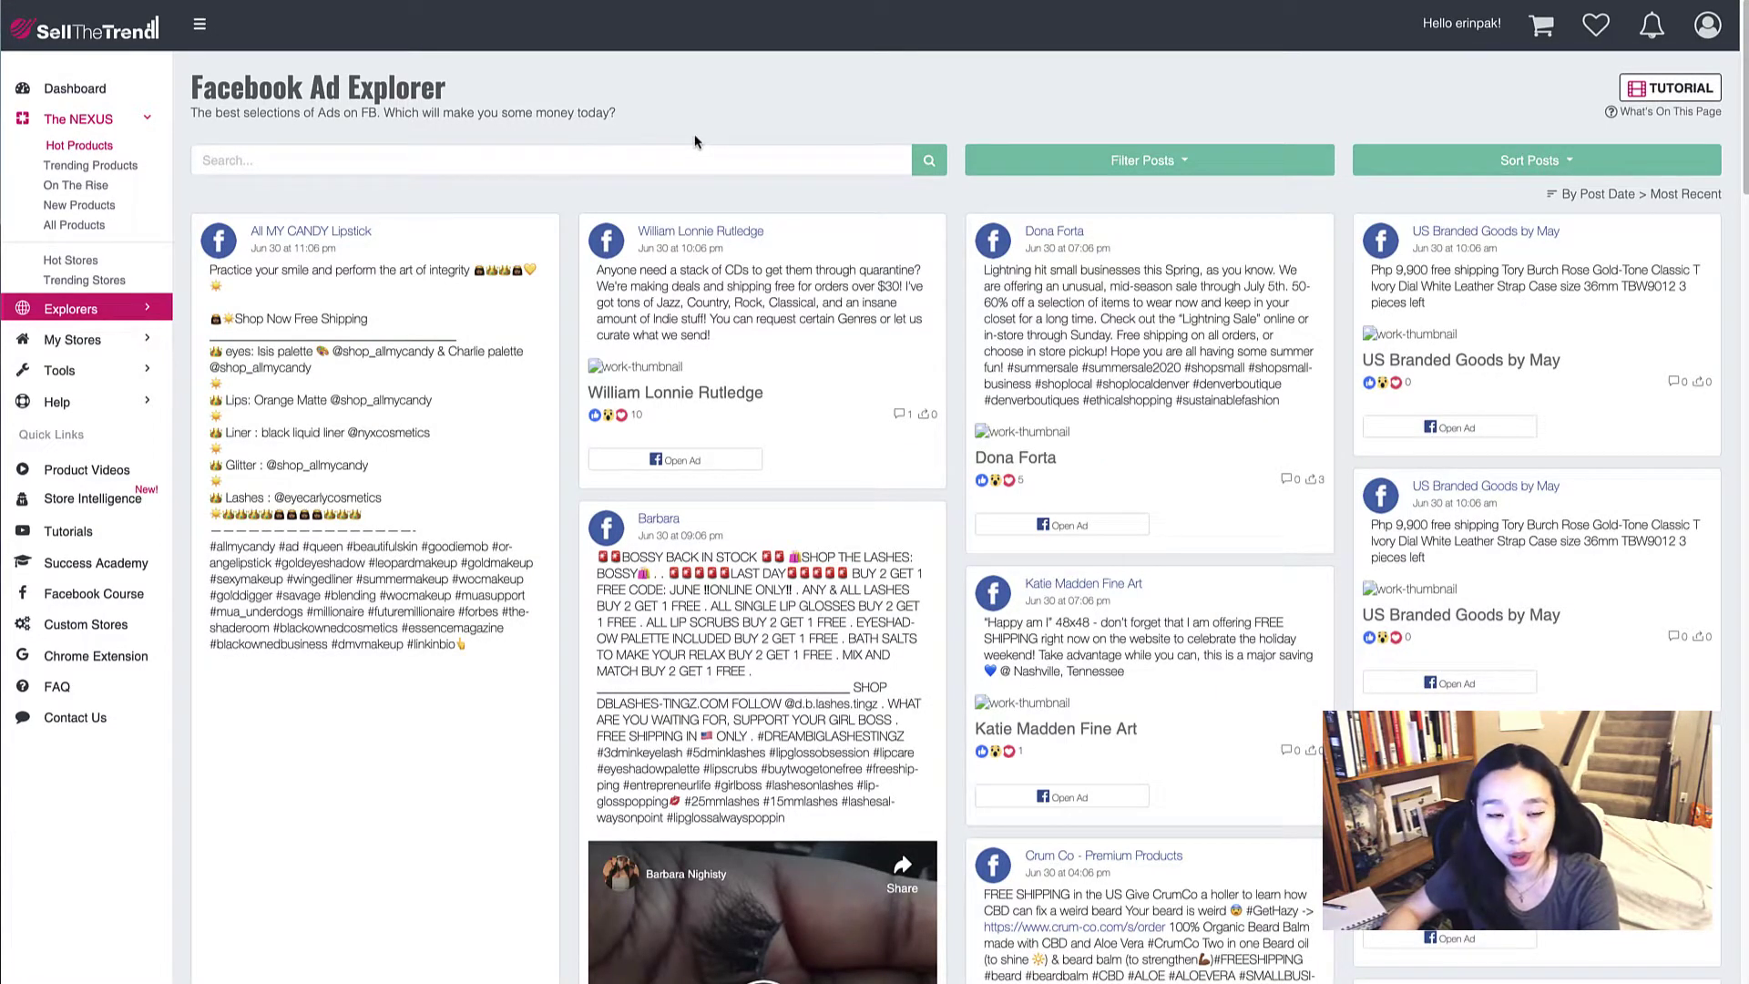
Step: Review the 3D Burrito Blanket's Push to Store draft from Hot Products, selecting its 51.99 price
{"action": "left_click", "coordinate": [109, 145]}
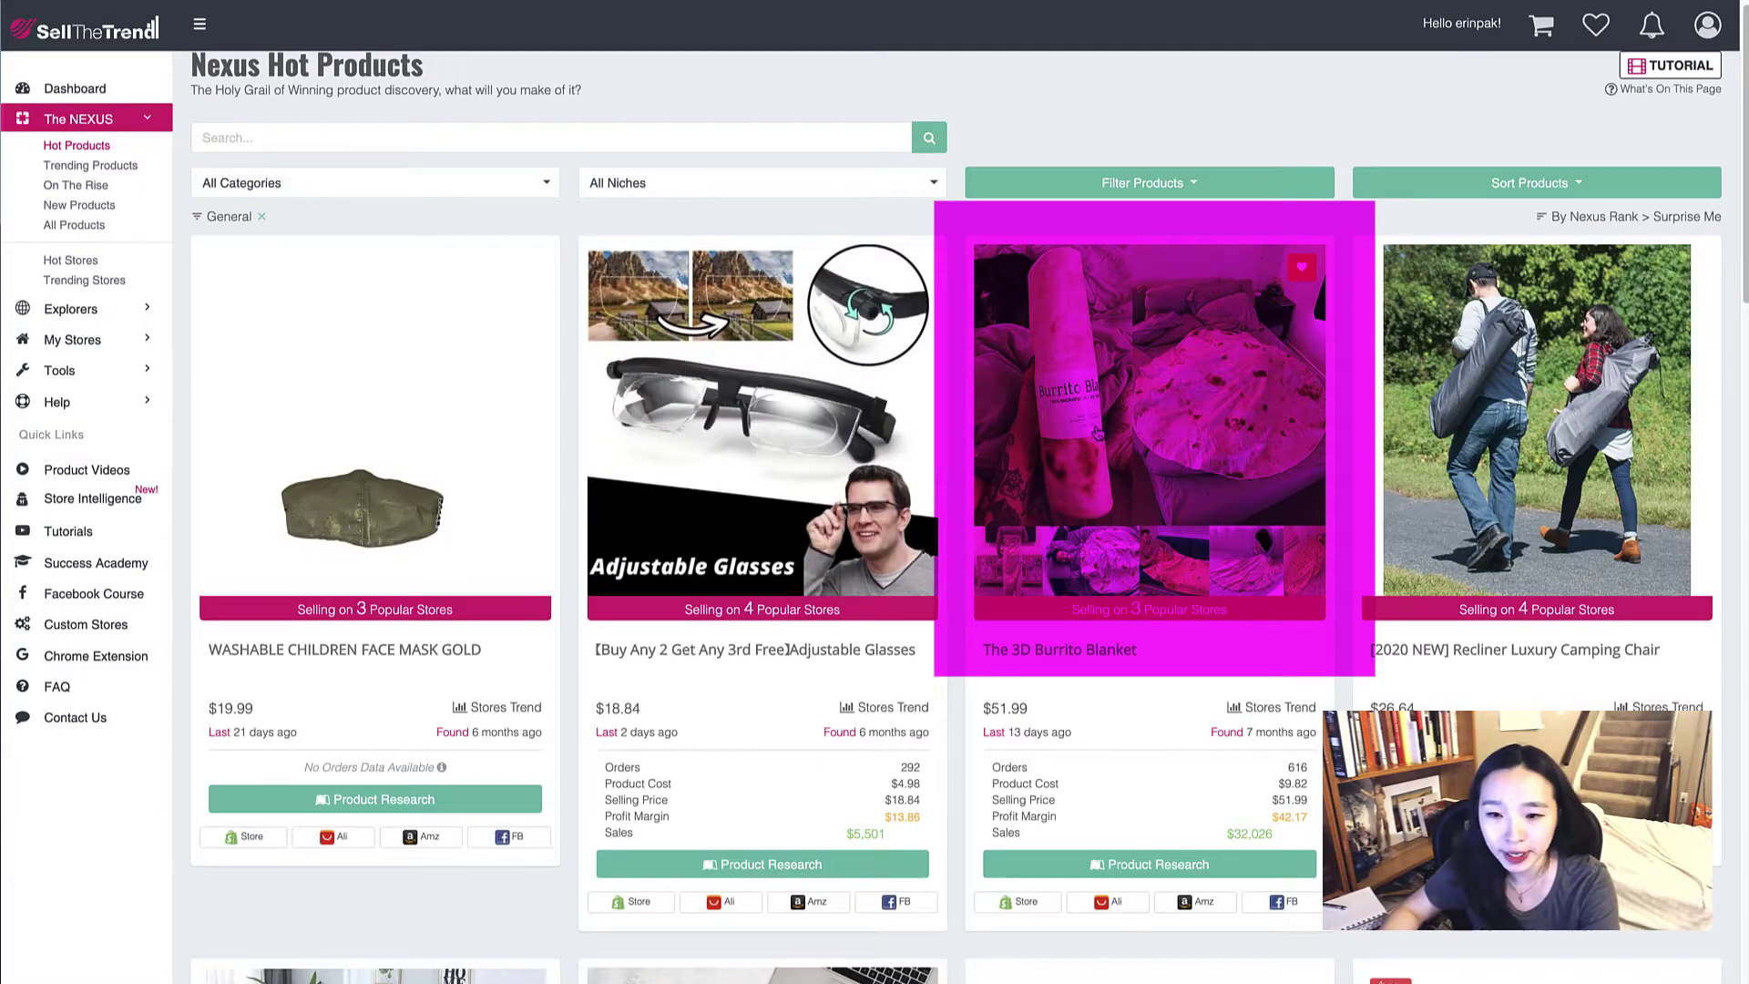
{"action": "left_click", "coordinate": [1167, 410]}
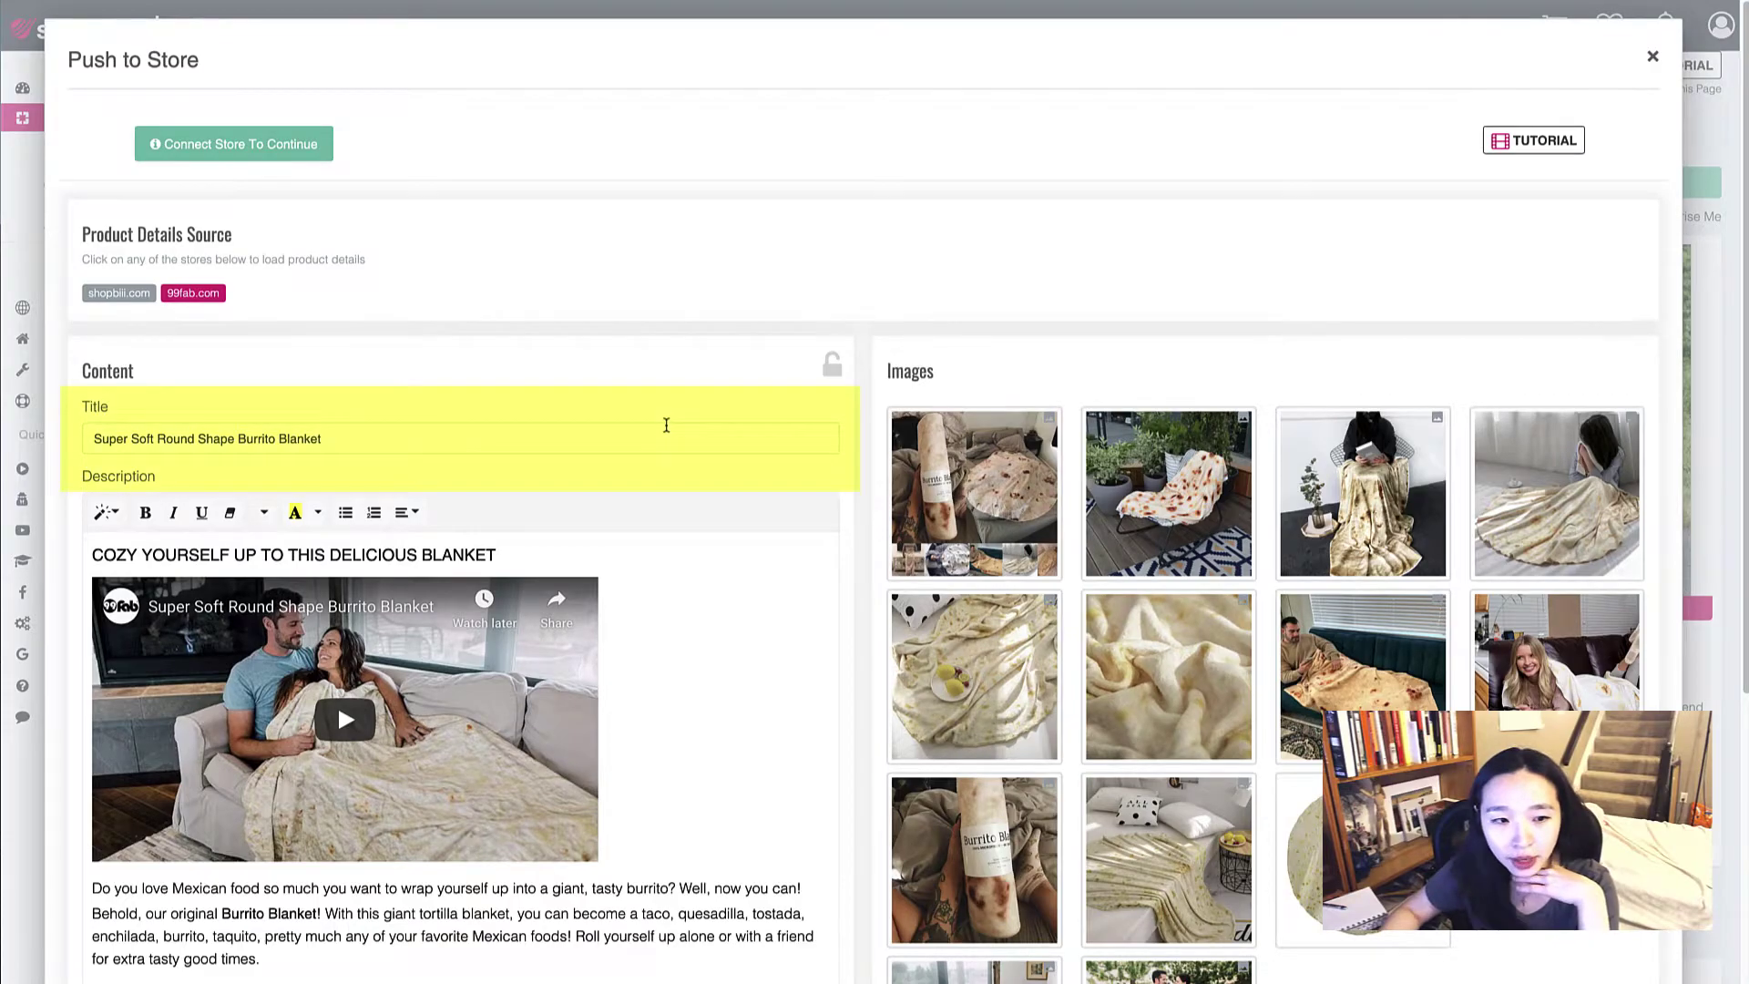
{"action": "scroll", "coordinate": [719, 418], "scroll_direction": "down", "scroll_amount": 2}
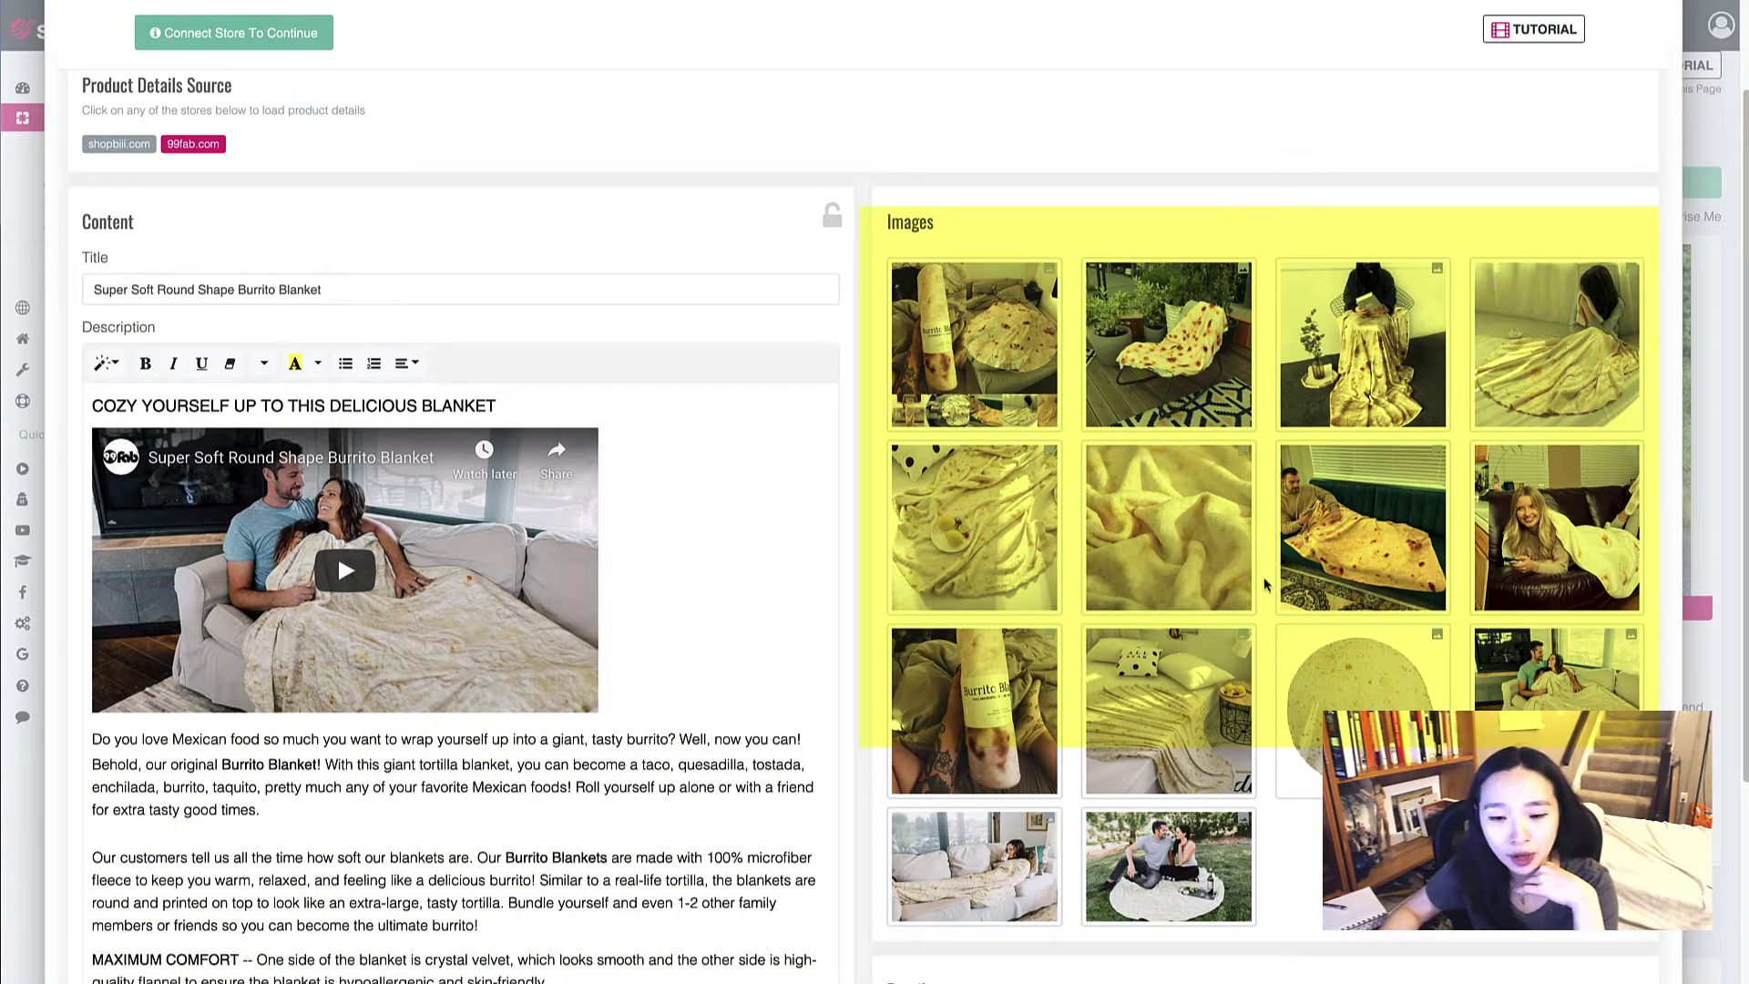
{"action": "scroll", "coordinate": [1262, 582], "scroll_direction": "down", "scroll_amount": 2}
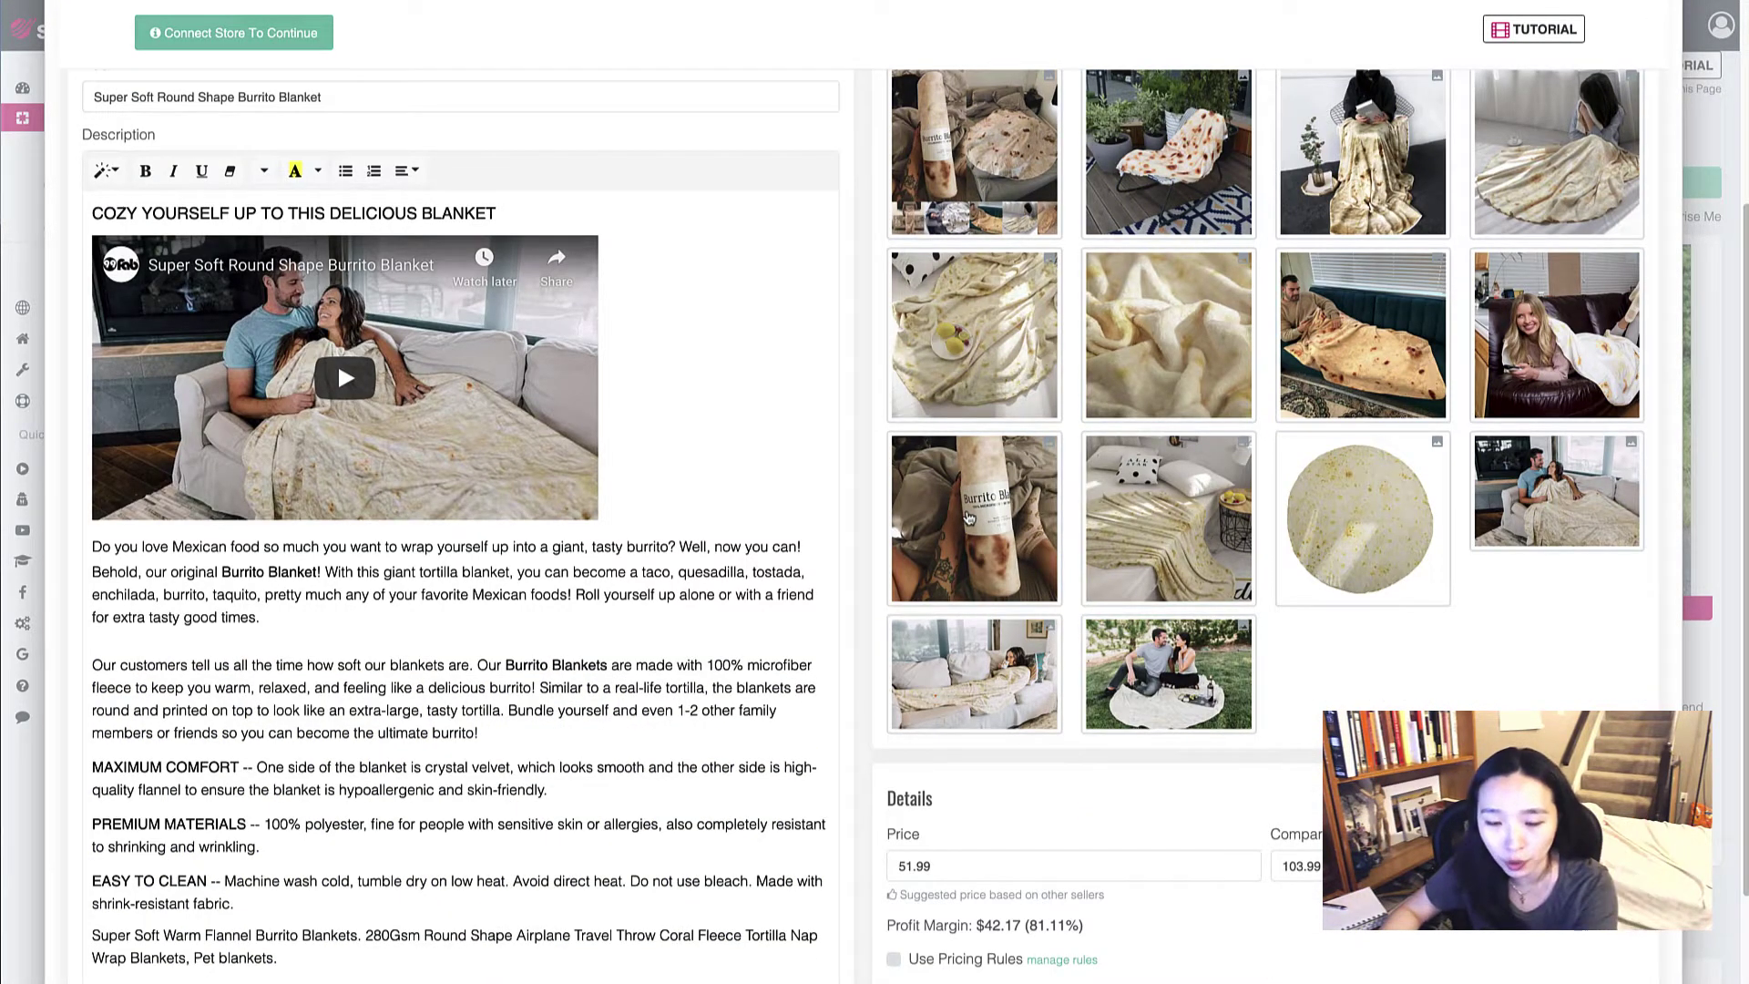
{"action": "scroll", "coordinate": [969, 517], "scroll_direction": "down", "scroll_amount": 5}
{"action": "double_click", "coordinate": [913, 435]}
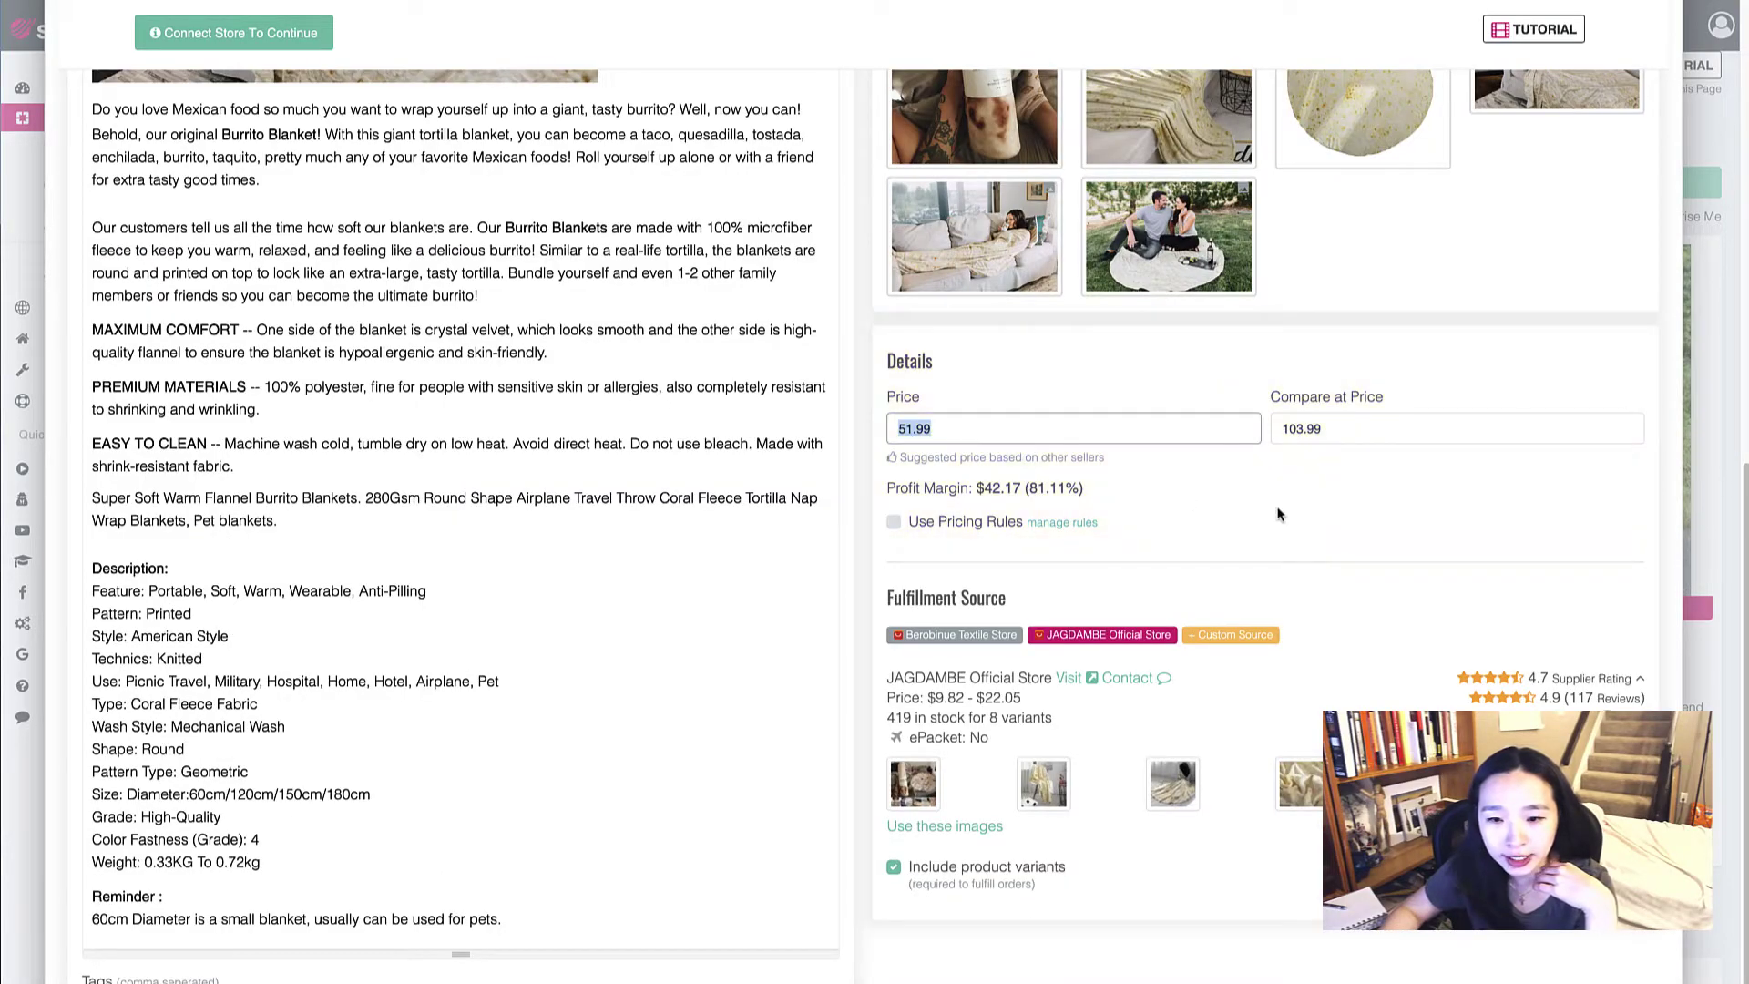
{"action": "scroll", "coordinate": [1277, 515], "scroll_direction": "down", "scroll_amount": 1}
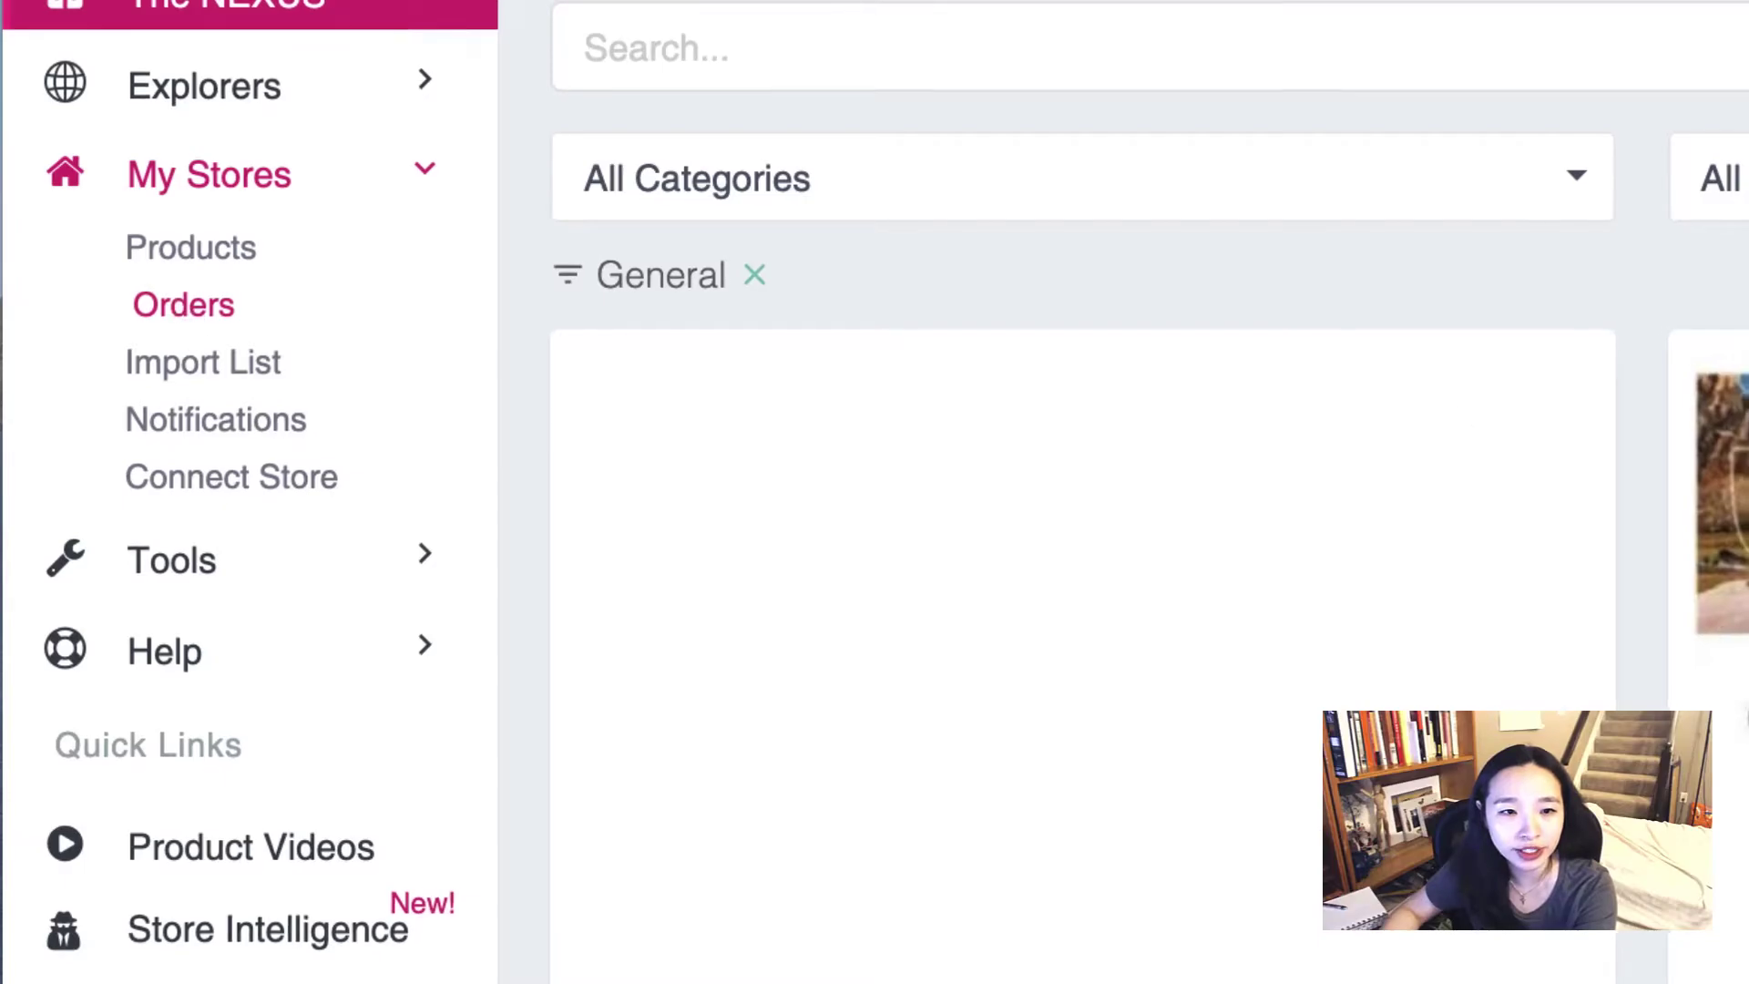
Step: View my store orders, then look up a Shopify store in Store Intelligence
{"action": "left_click", "coordinate": [183, 304]}
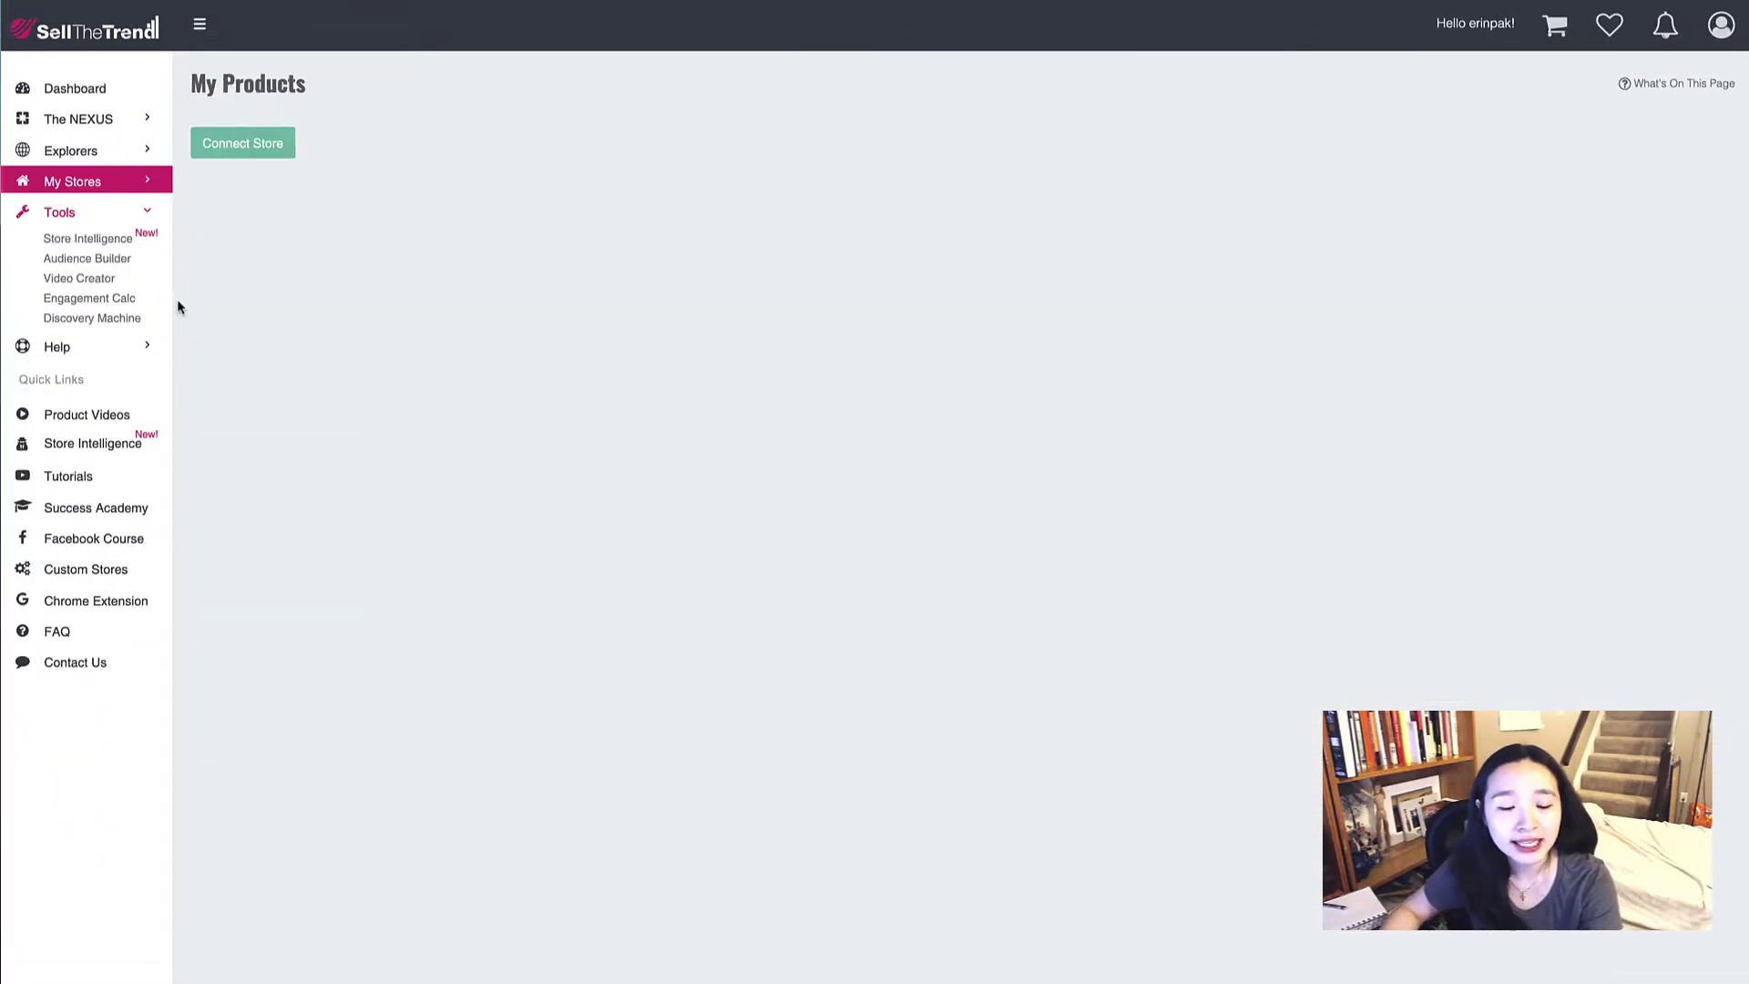
{"action": "left_click", "coordinate": [86, 240]}
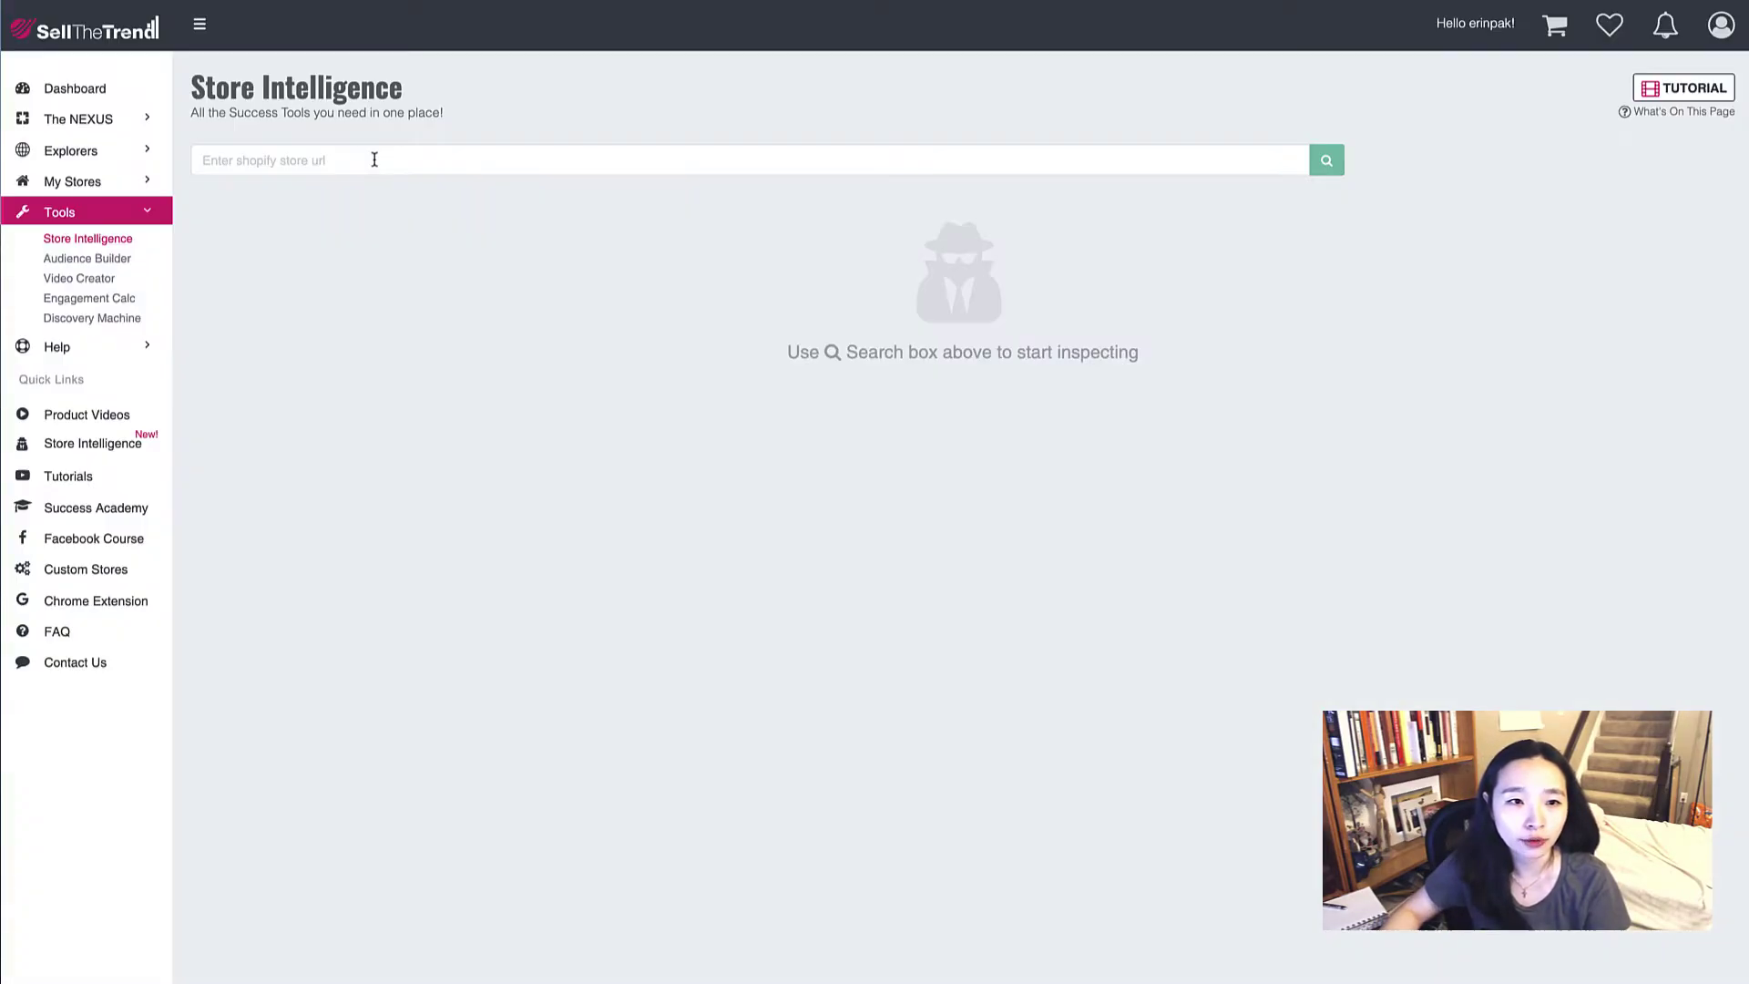
{"action": "left_click", "coordinate": [379, 160]}
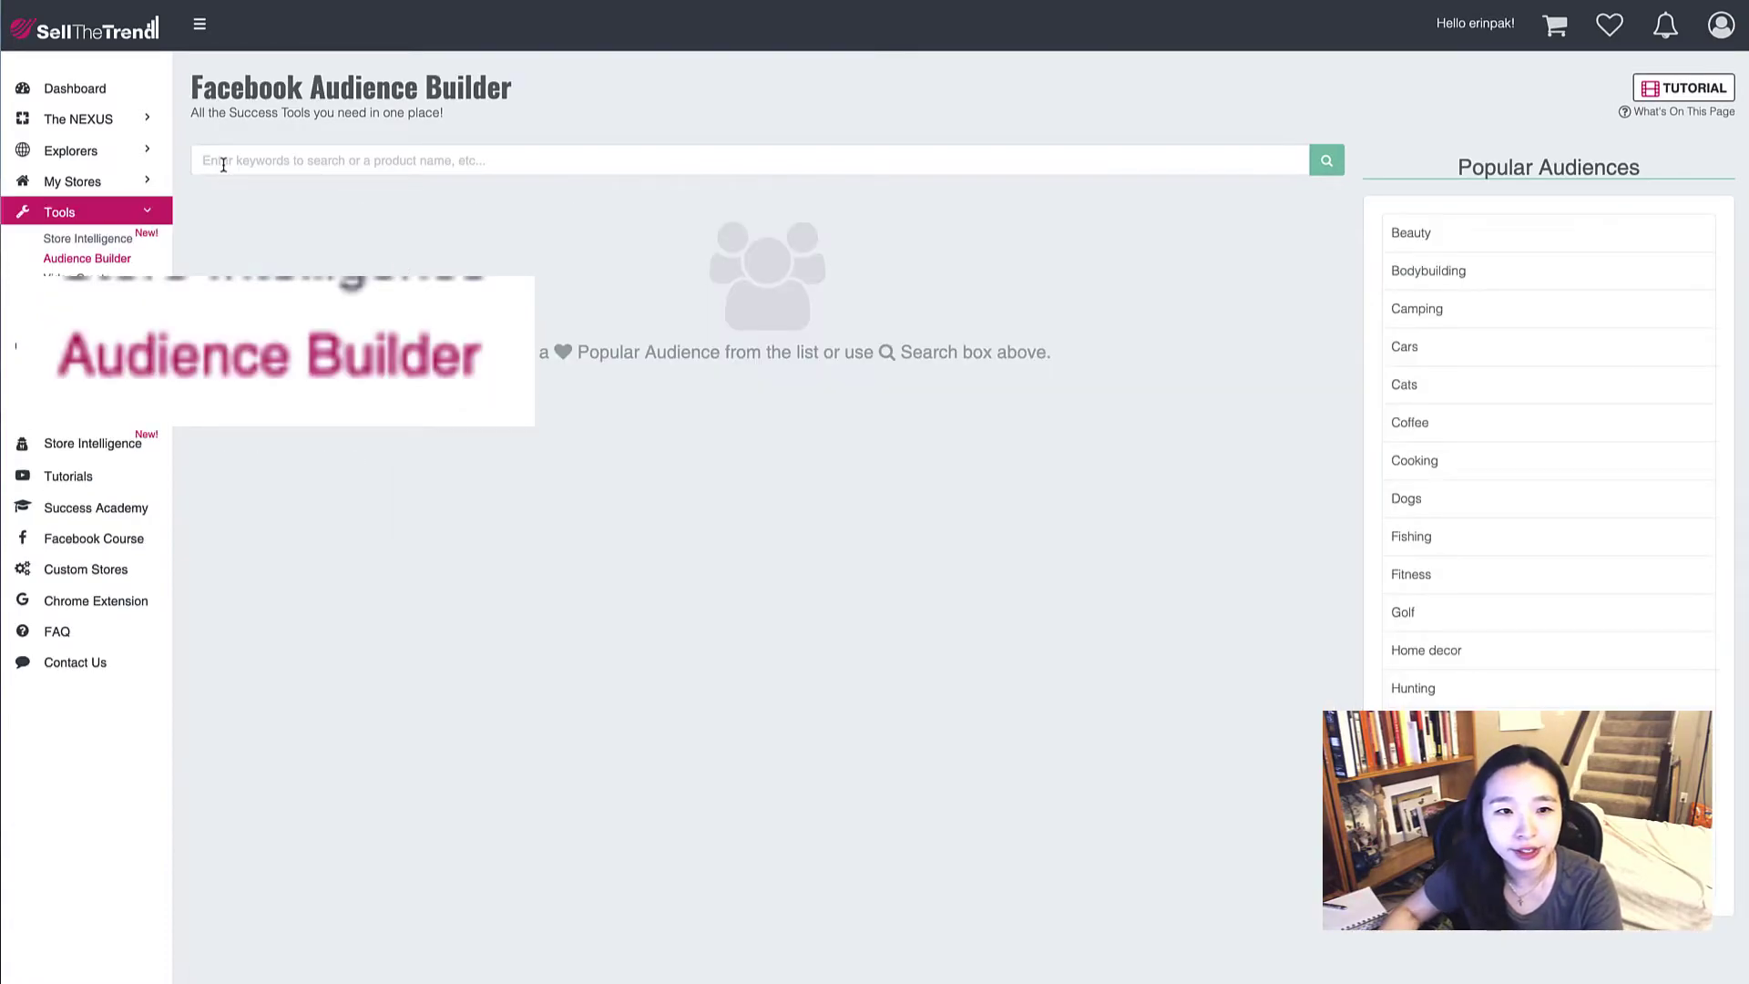
Step: Select the Beauty interests (Vogue, SEPHORA, ELLE) in Audience Builder, then go to Tutorials
{"action": "left_click", "coordinate": [1411, 233]}
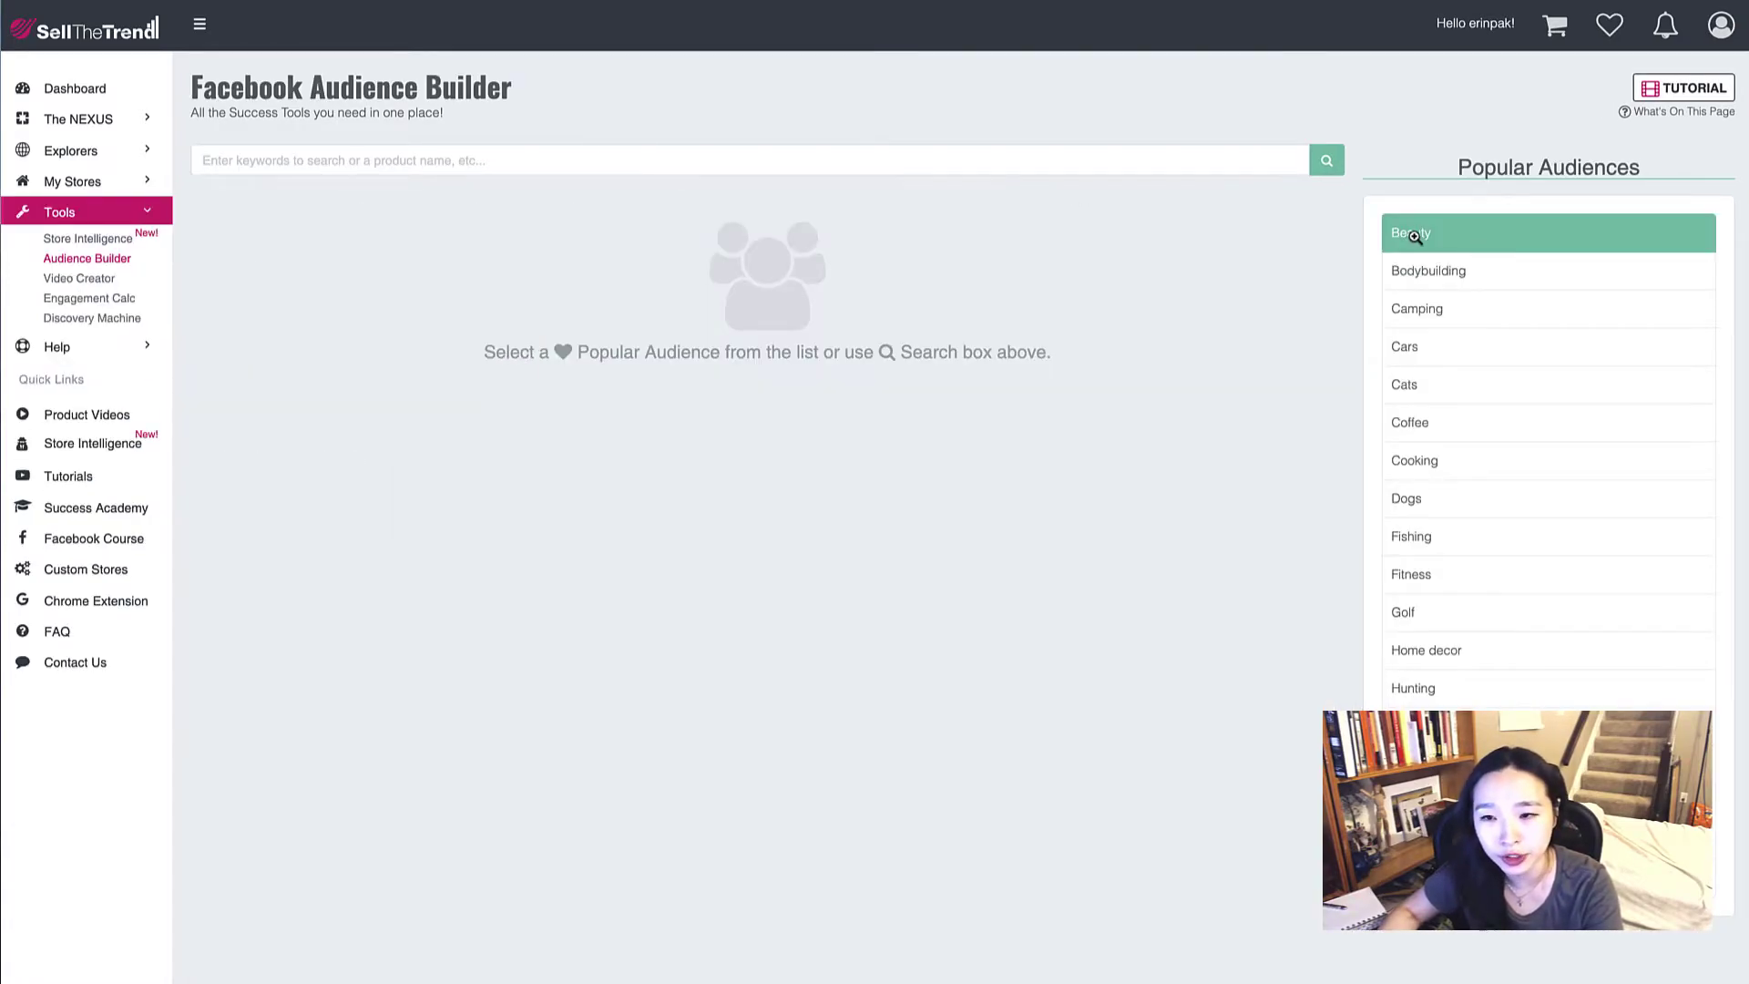
{"action": "left_click_drag", "start_coordinate": [880, 293], "coordinate": [181, 275]}
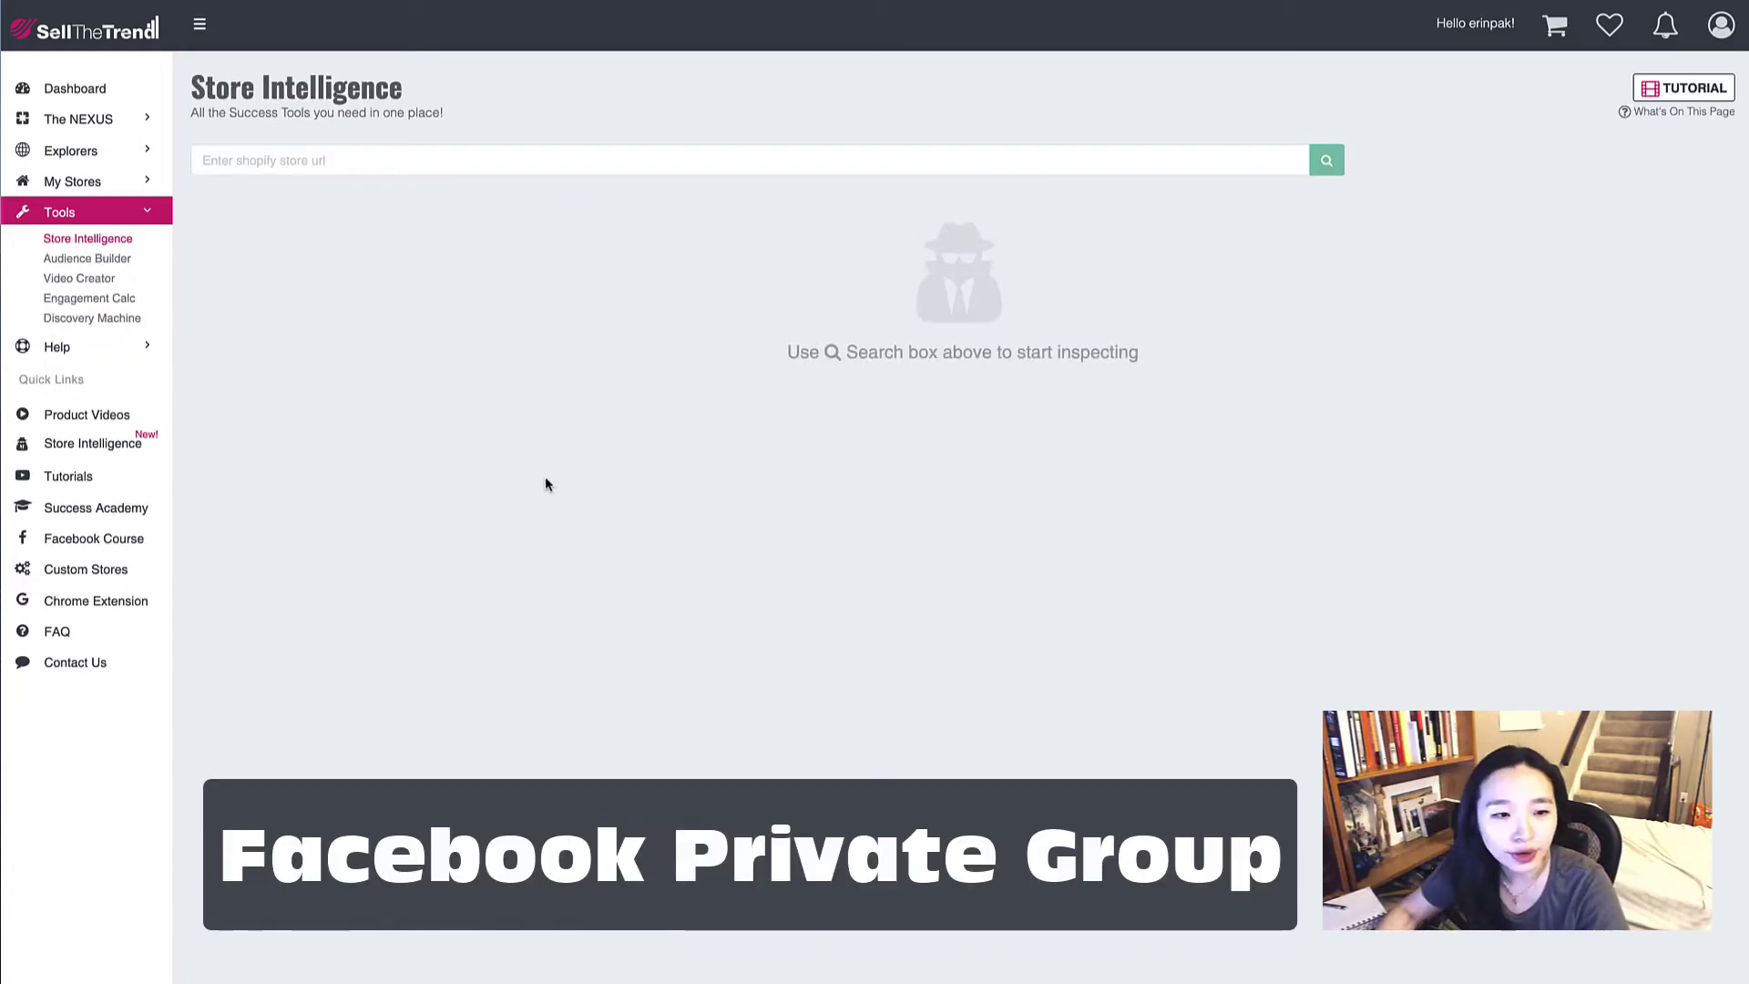
{"action": "left_click", "coordinate": [269, 377]}
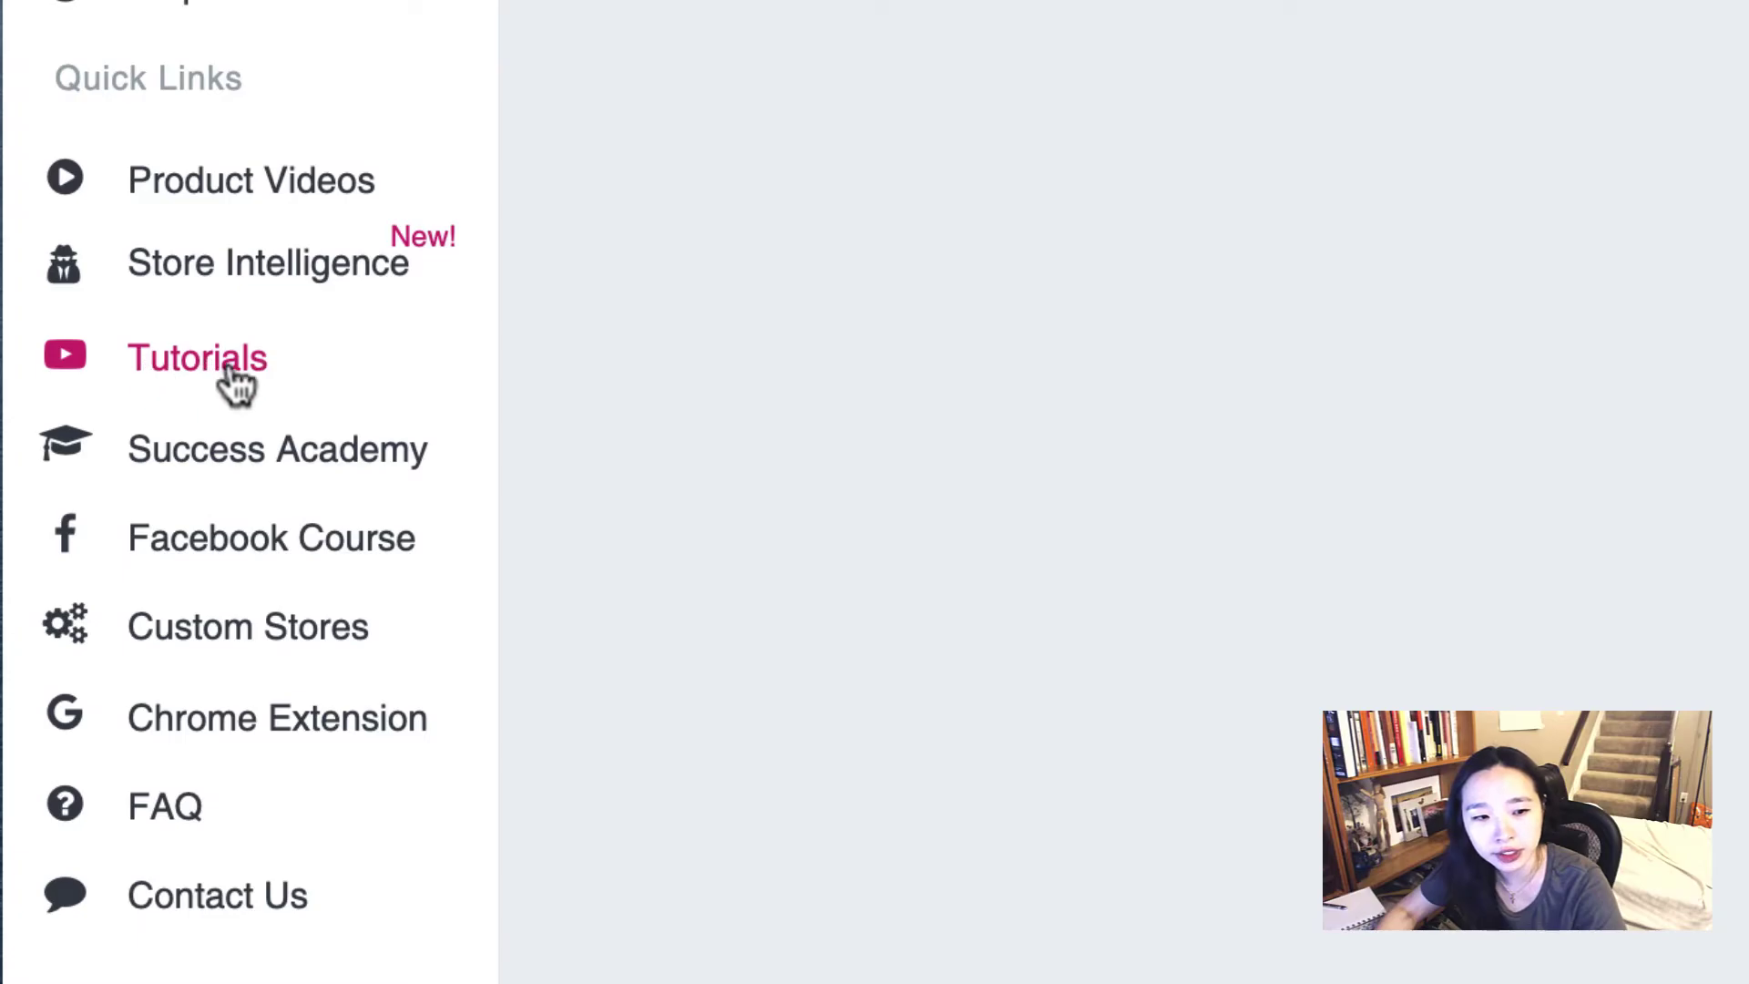